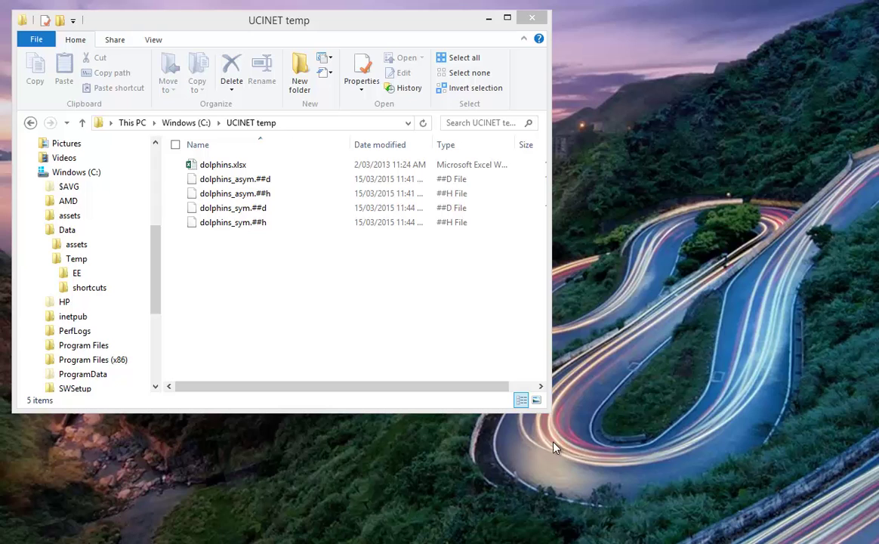
- Open dolphins.xlsx from the UCINET temp folder and clear the existing cell selection on the edgelist sheet
click(225, 168)
double_click(225, 167)
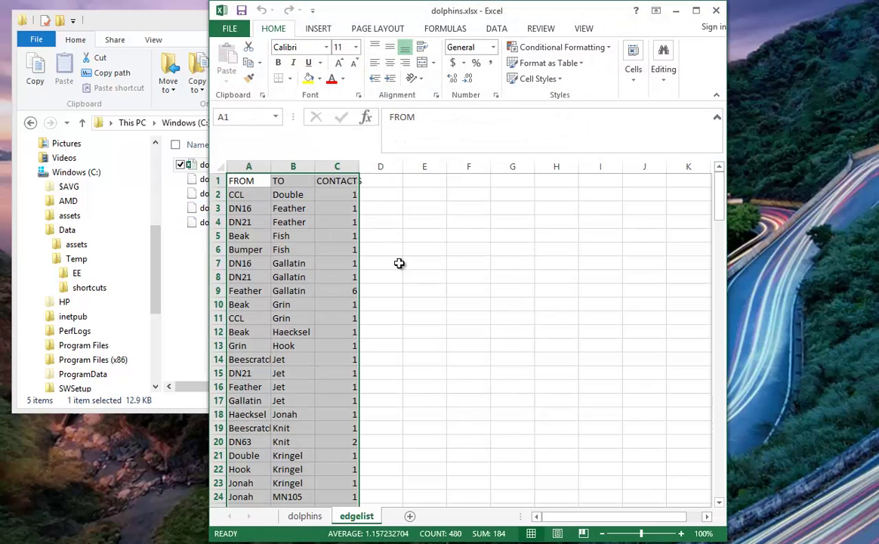
click(442, 266)
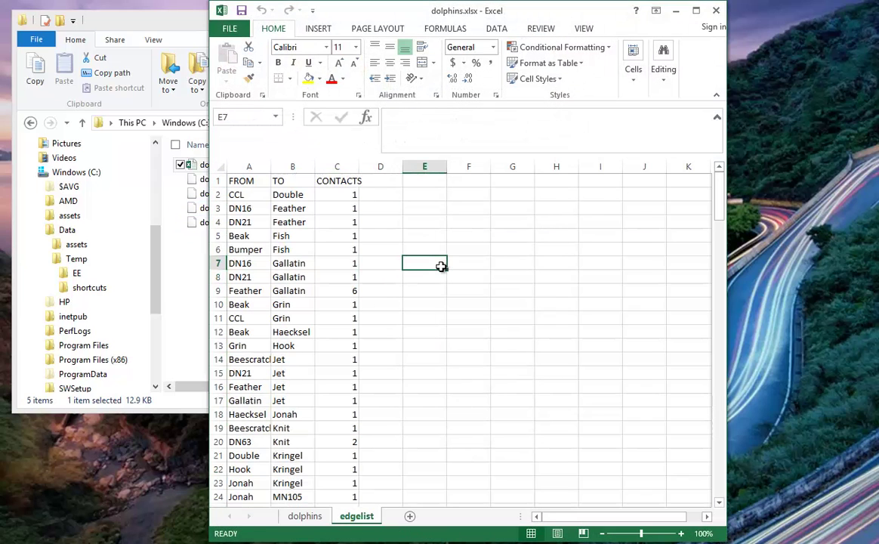
- Count the dolphins by selecting all ID values on the dolphins sheet, and return to the start of the list
click(305, 516)
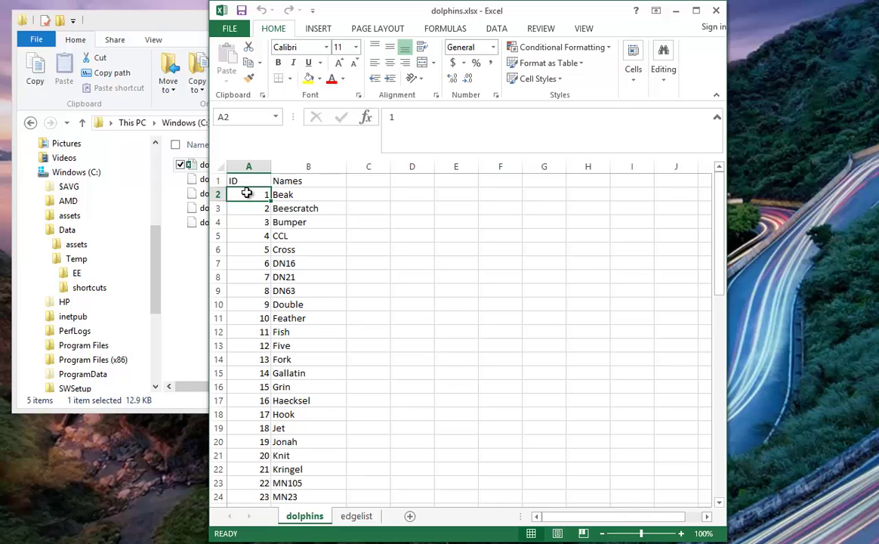
key(ctrl+shift+Down)
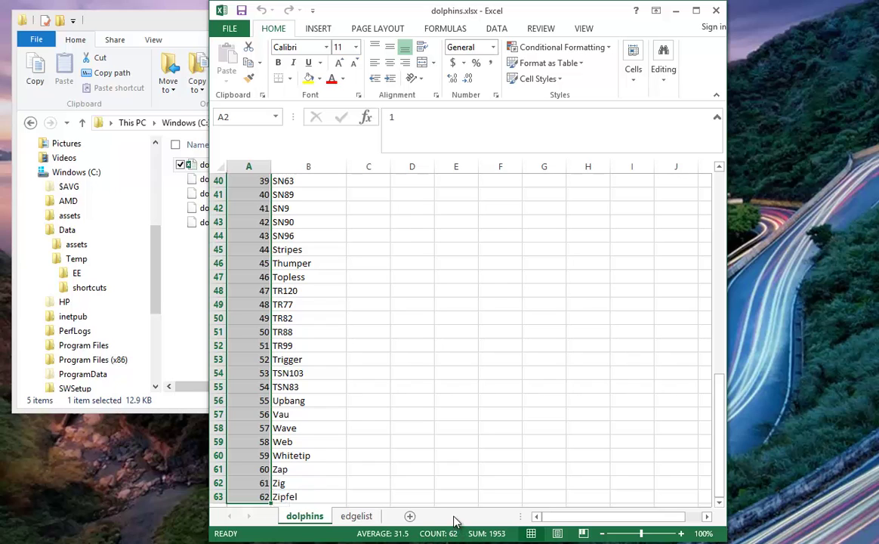
click(300, 306)
key(ctrl+Home)
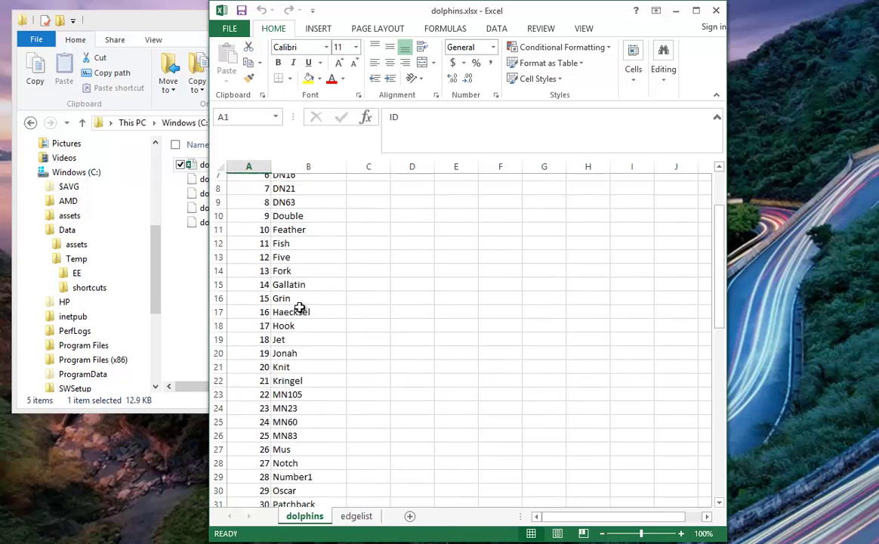
- Count the ties on the edgelist sheet by selecting all FROM entries, and return to cell A1
click(362, 517)
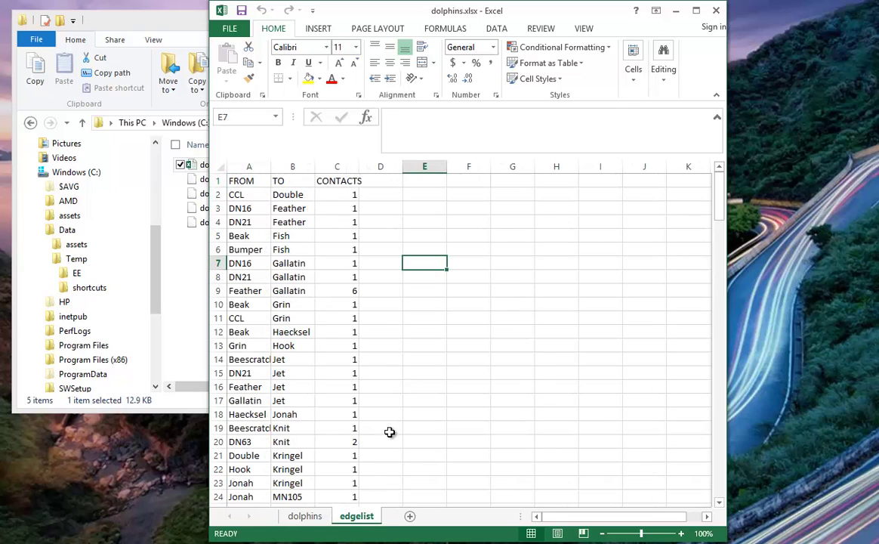
click(243, 194)
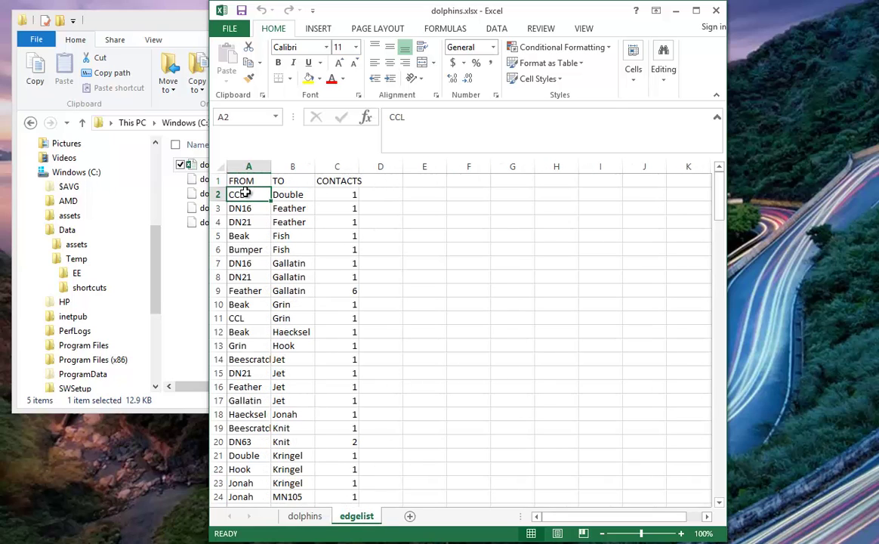
key(ctrl+shift+Down)
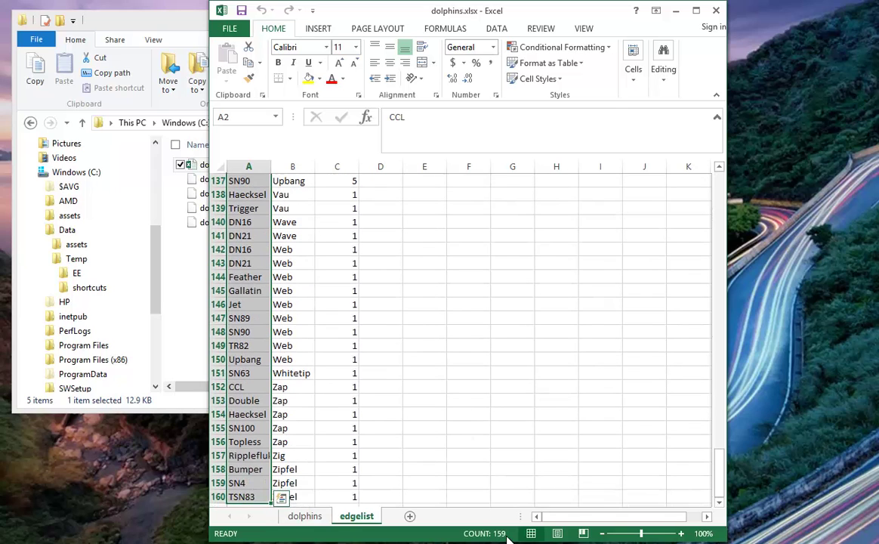
key(ctrl+Home)
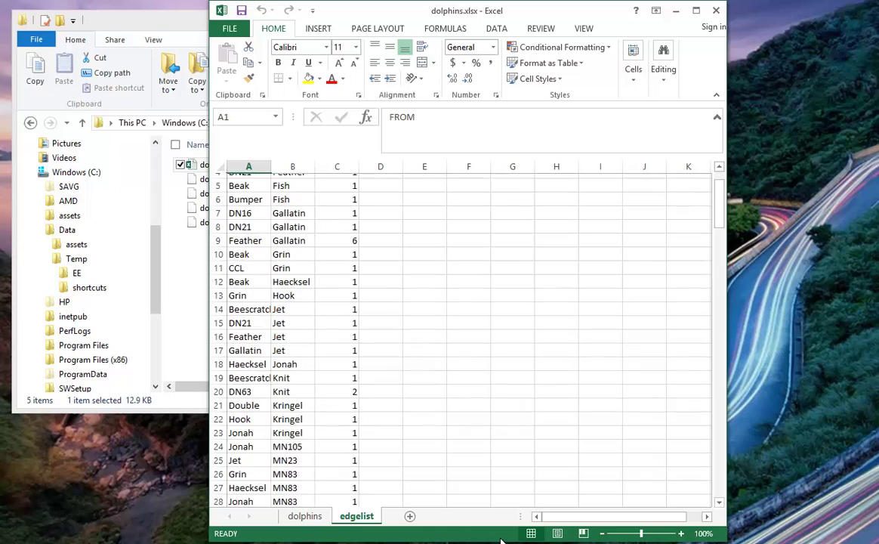
- Examine the CONTACTS values down to the Feather–Gallatin row, and check the whole column's count and sum
key(Right)
key(Right)
key(Down)
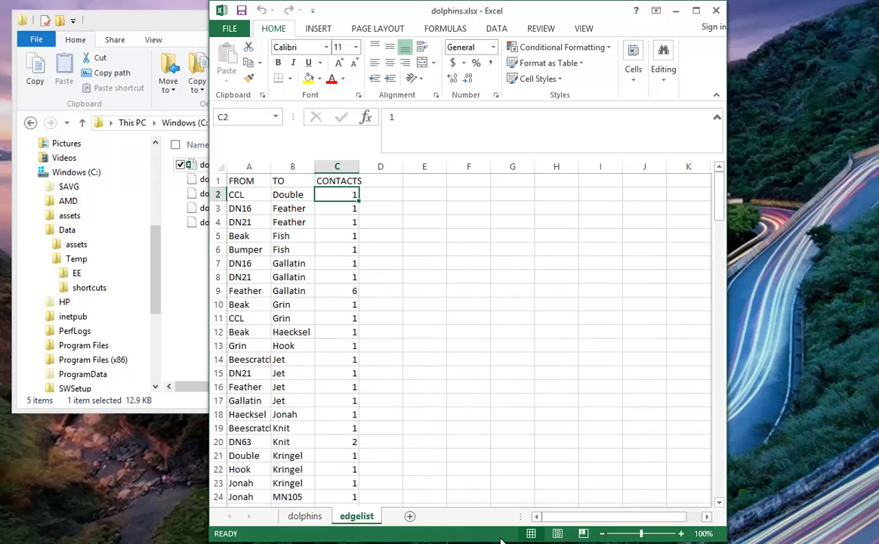
key(Down)
key(Down)
key(Down)
key(Down)
key(Down)
key(Down)
key(Down)
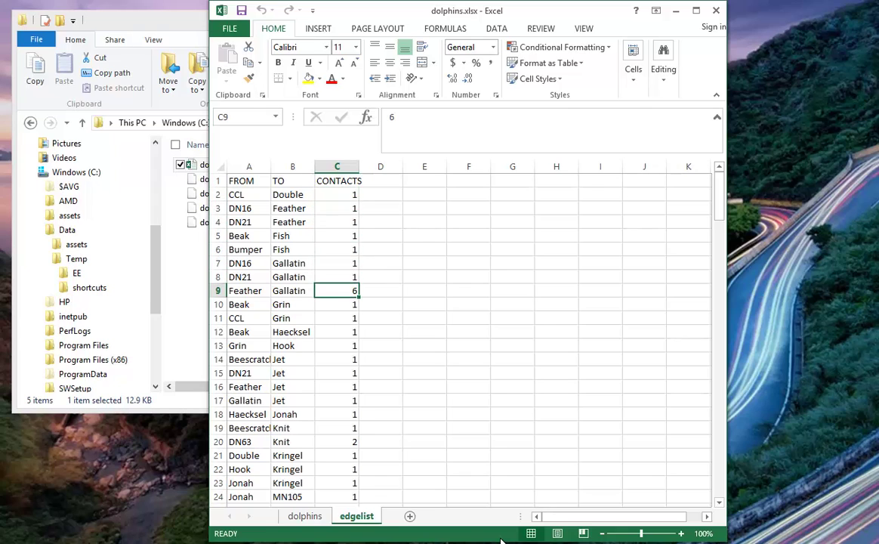
key(Up)
key(Up)
key(Up)
key(Up)
key(Up)
key(Up)
key(Up)
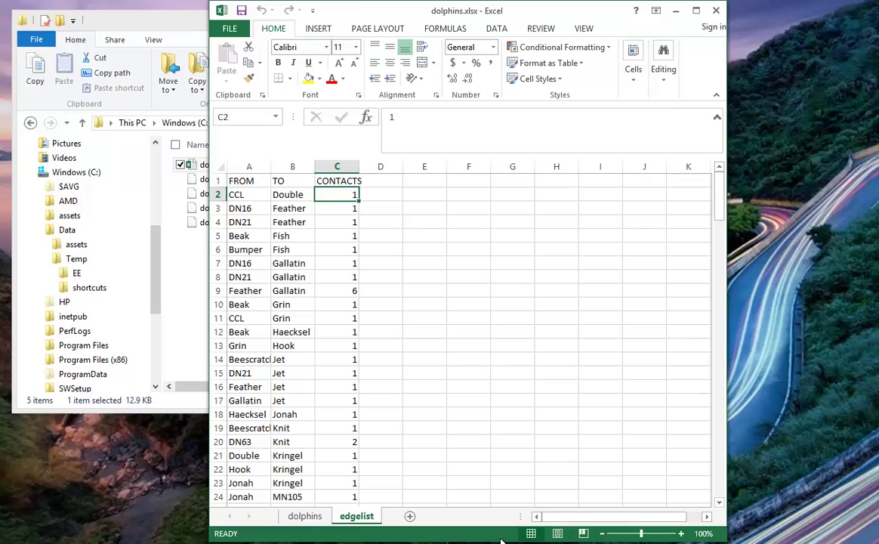
key(ctrl+shift+Down)
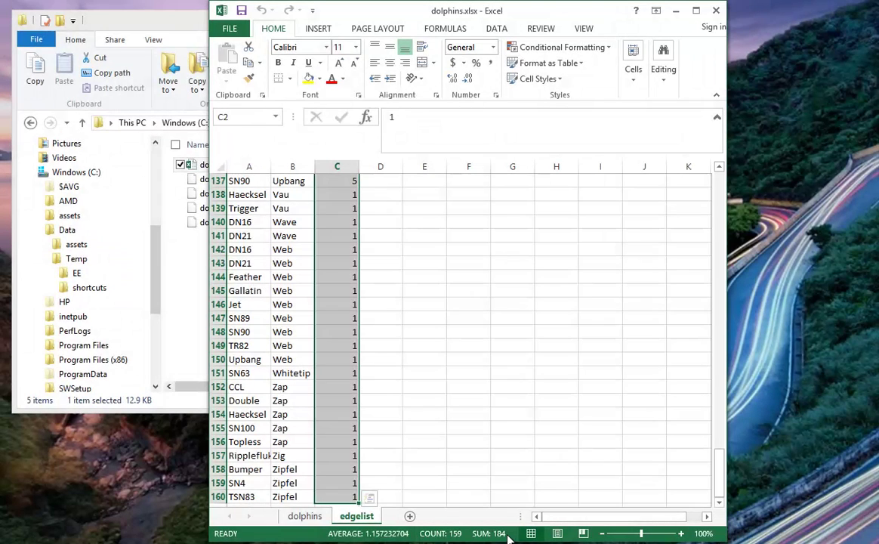
key(ctrl+Home)
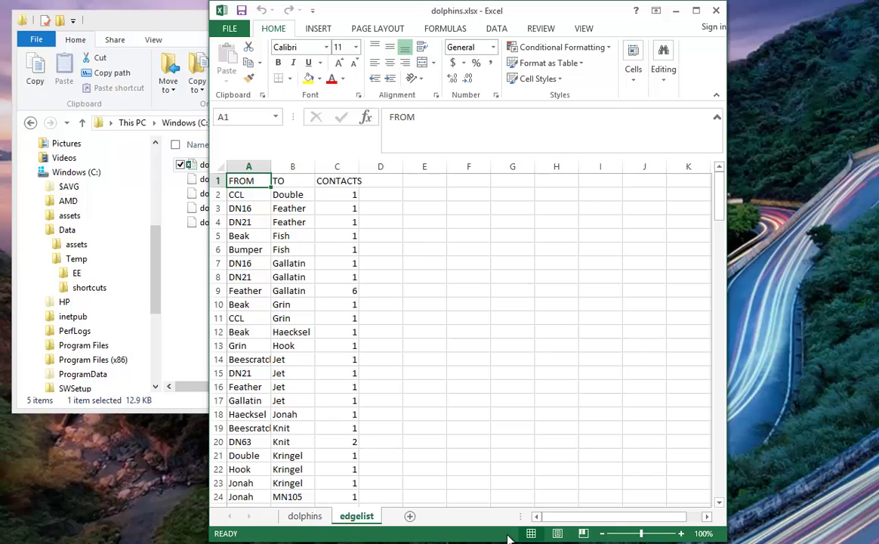
- Copy the complete FROM and TO columns of the edgelist into a new worksheet starting at cell A1
key(shift+Right)
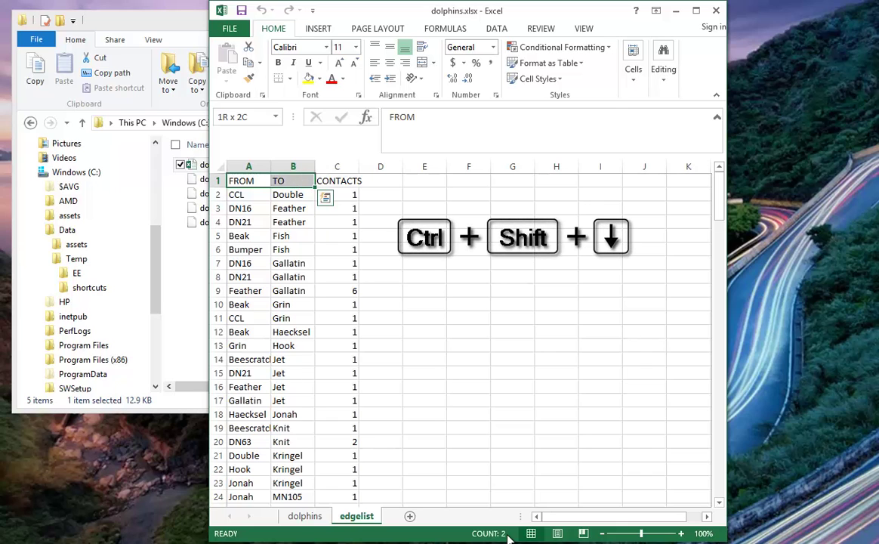
key(ctrl+shift+Down)
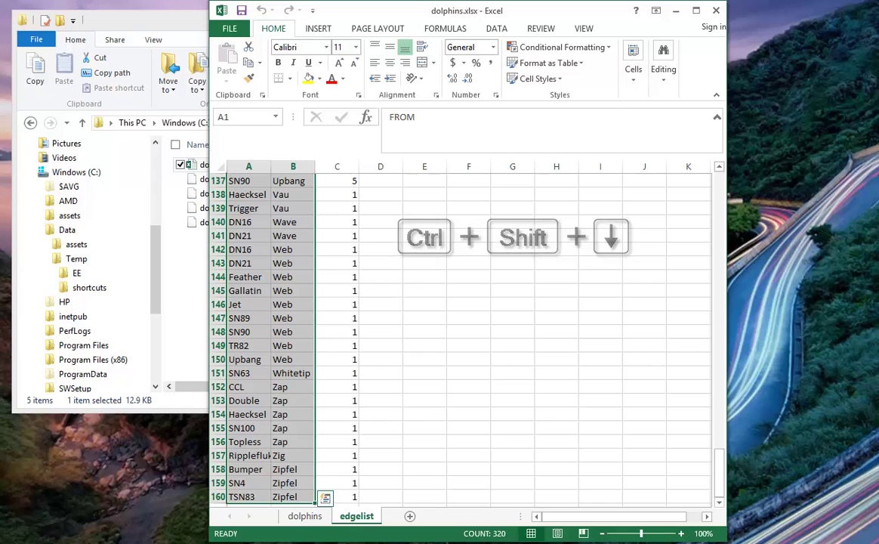
key(ctrl+c)
click(409, 516)
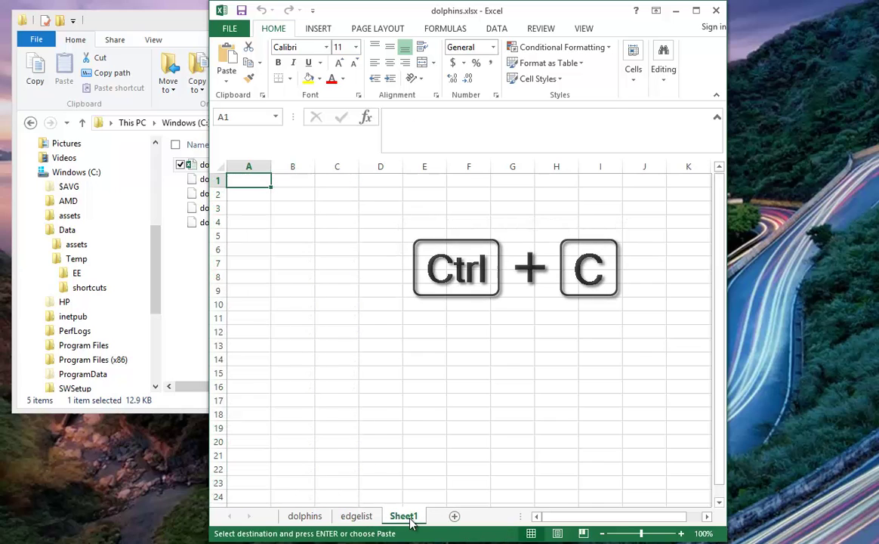
key(ctrl+v)
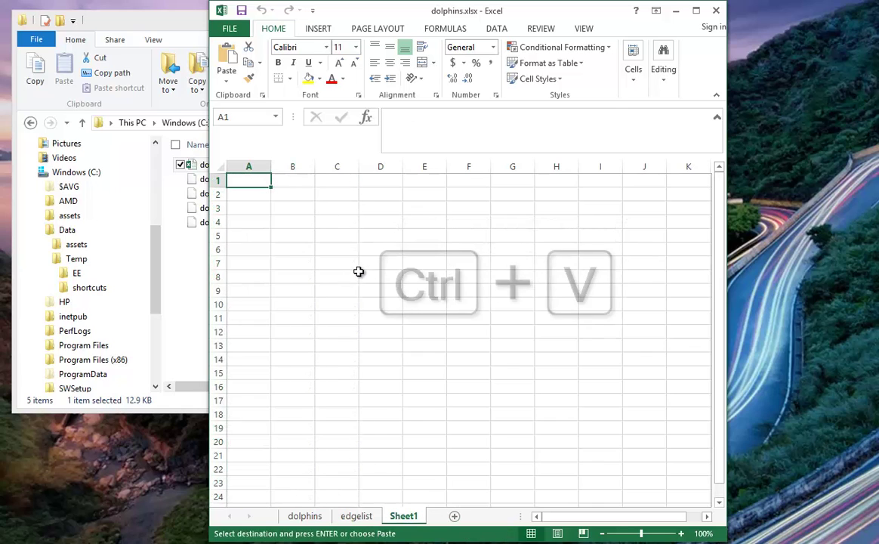
- Copy the TO names without their header and append them beneath the FROM names in column A, starting at A161
click(290, 195)
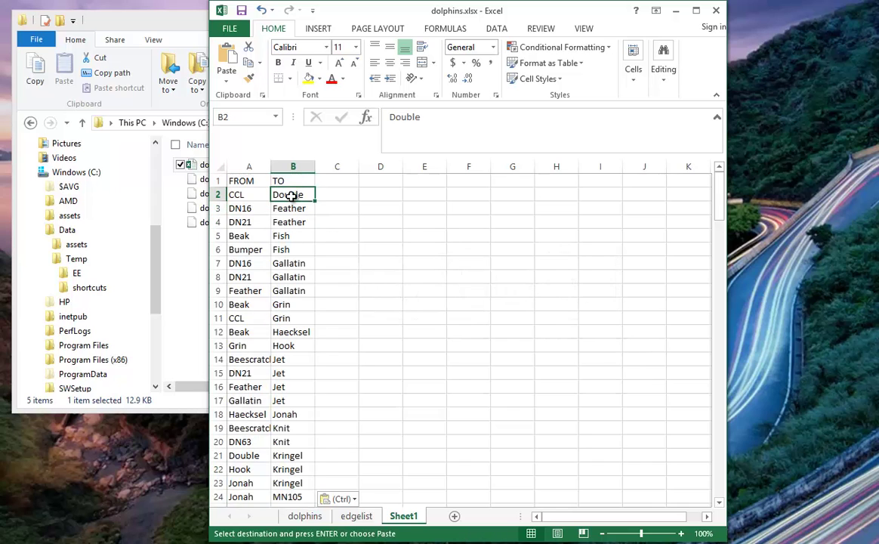
key(ctrl+shift+Down)
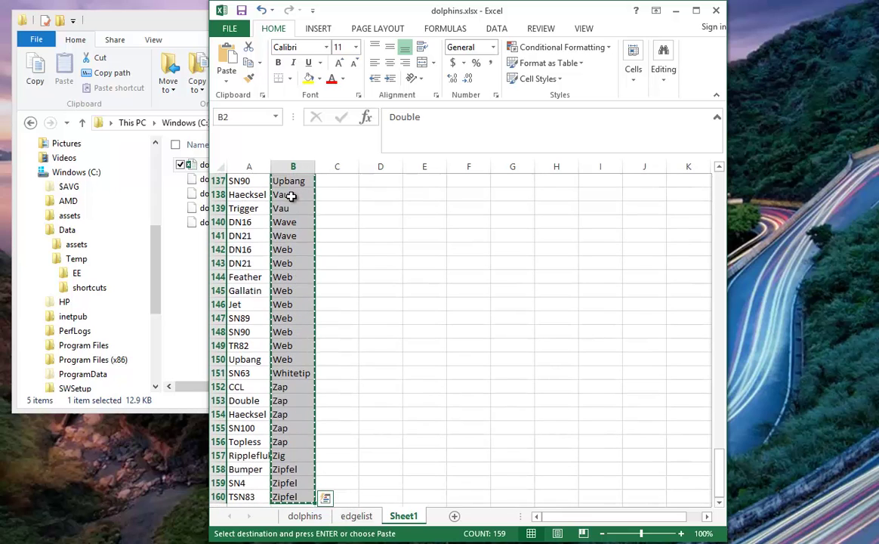
scroll(250, 431, down, 2)
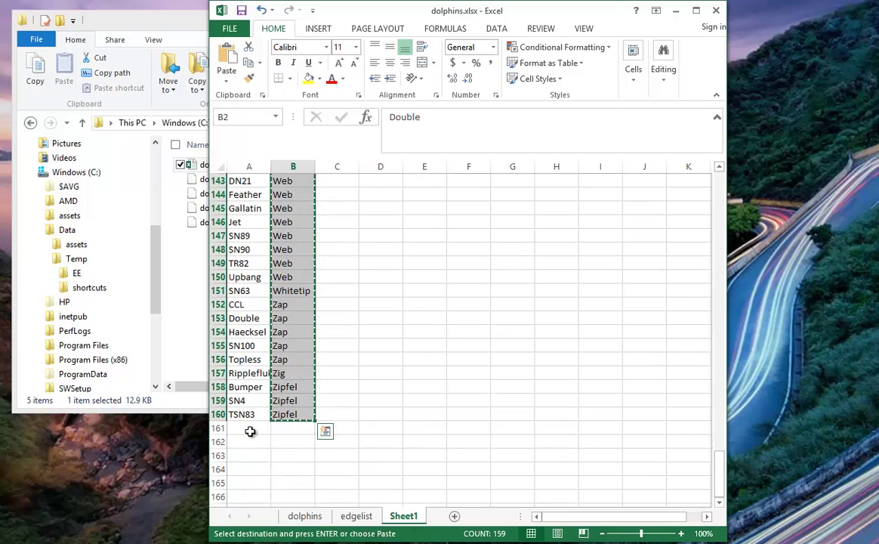
click(250, 431)
key(ctrl+v)
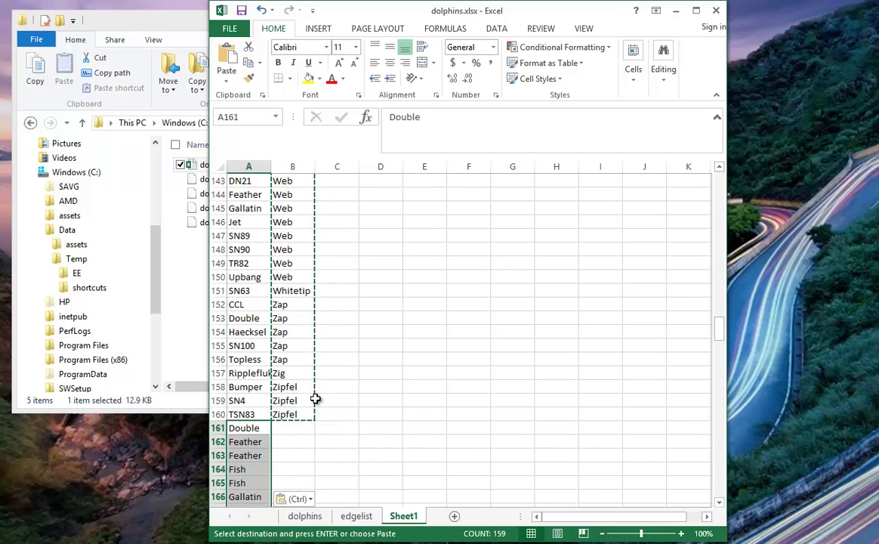
- Remove duplicates from the combined names A2:A319, continuing with the current selection only and treating the data as having no headers
key(ctrl+Down)
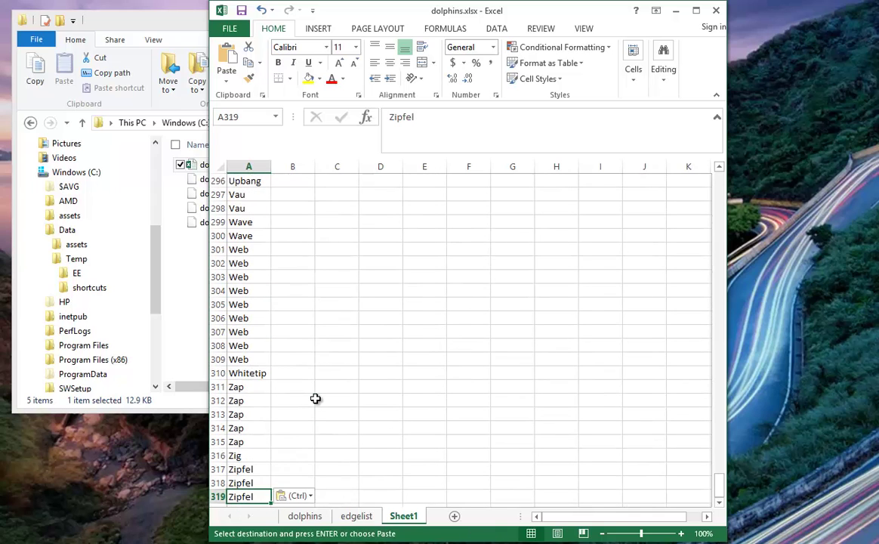
key(ctrl+shift+Up)
key(shift+Down)
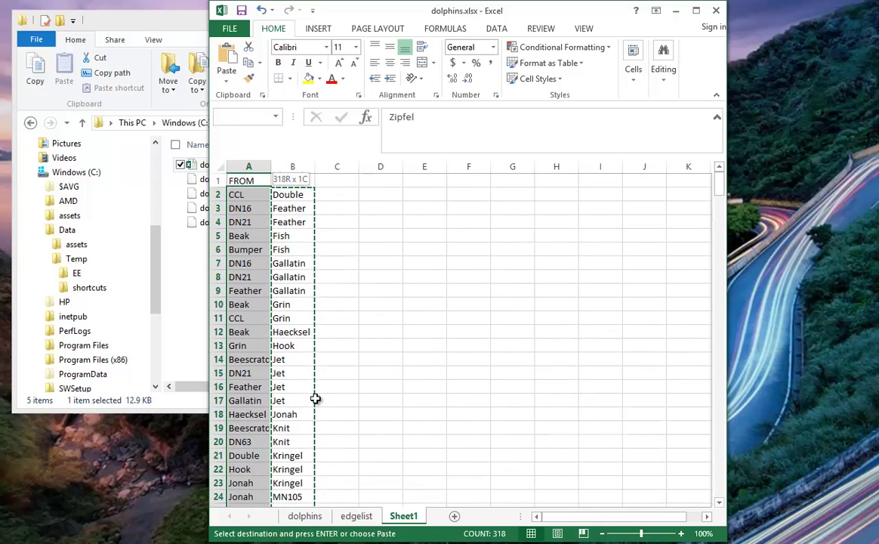
click(496, 30)
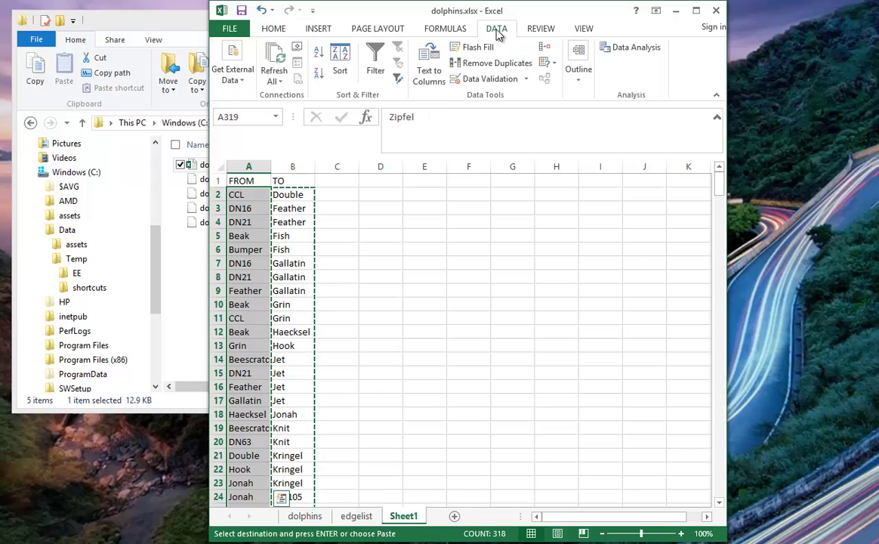
click(515, 68)
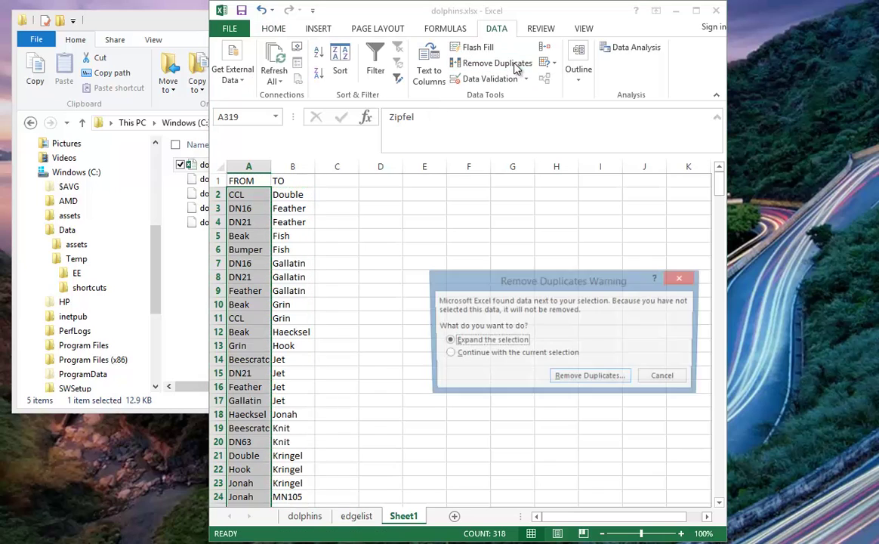
click(458, 357)
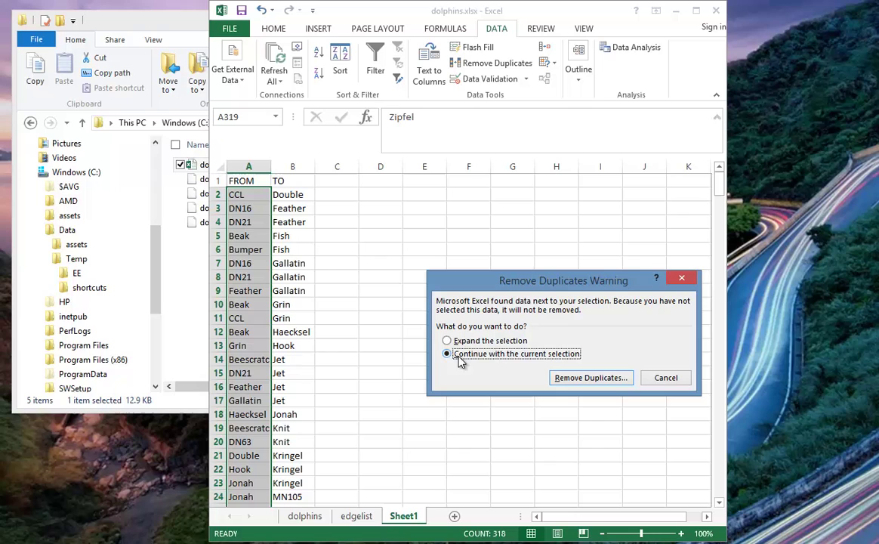
click(609, 383)
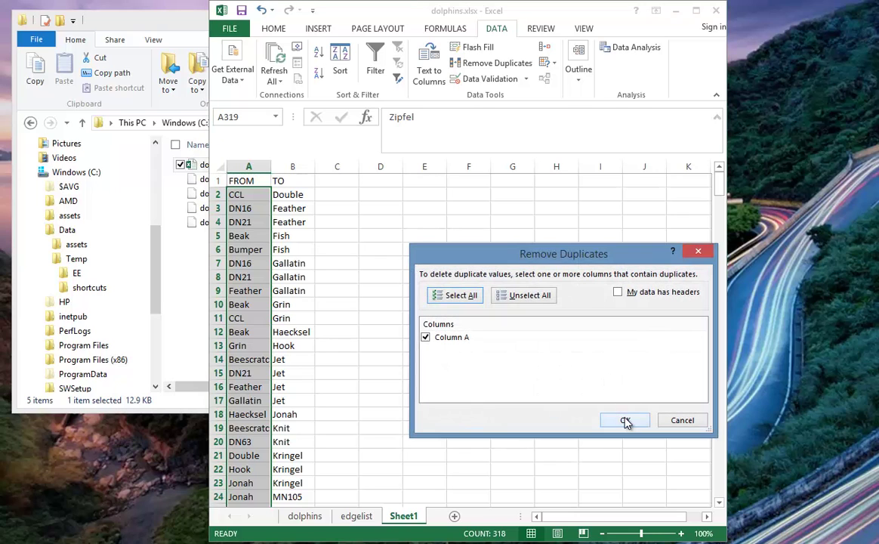
click(623, 418)
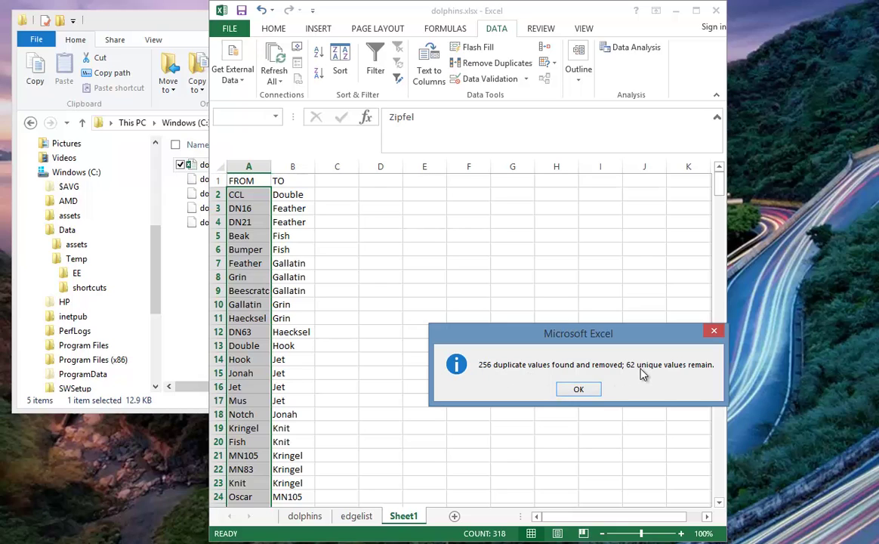
click(578, 390)
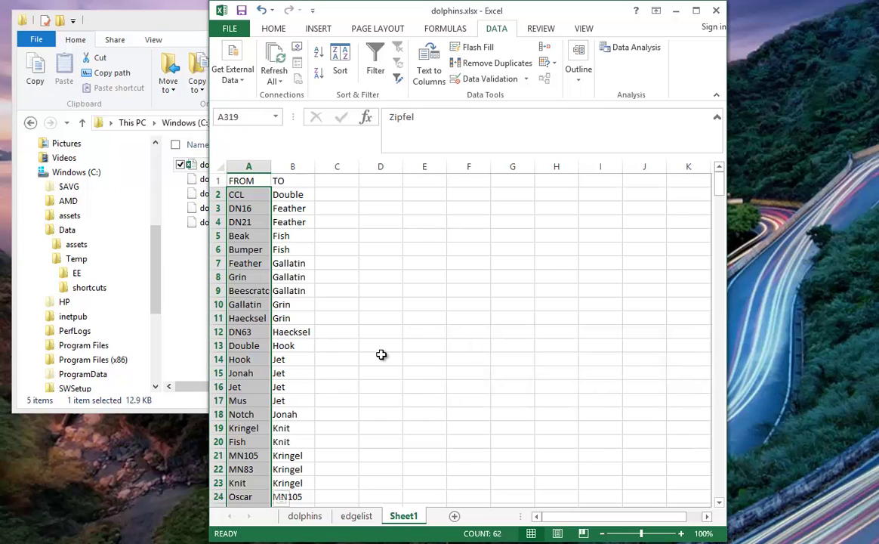
- Check the deduplicated names in column A by selecting them all, and delete the TO column from the new sheet
click(255, 304)
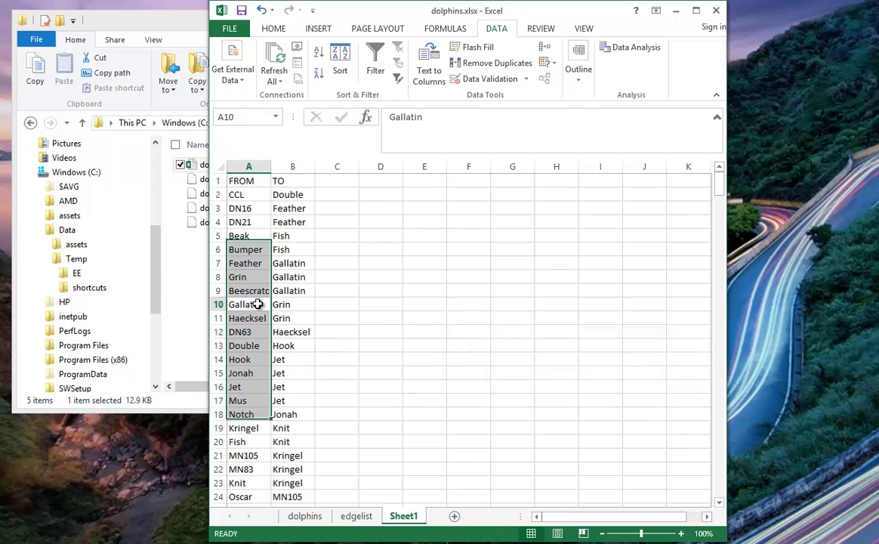
key(ctrl+Down)
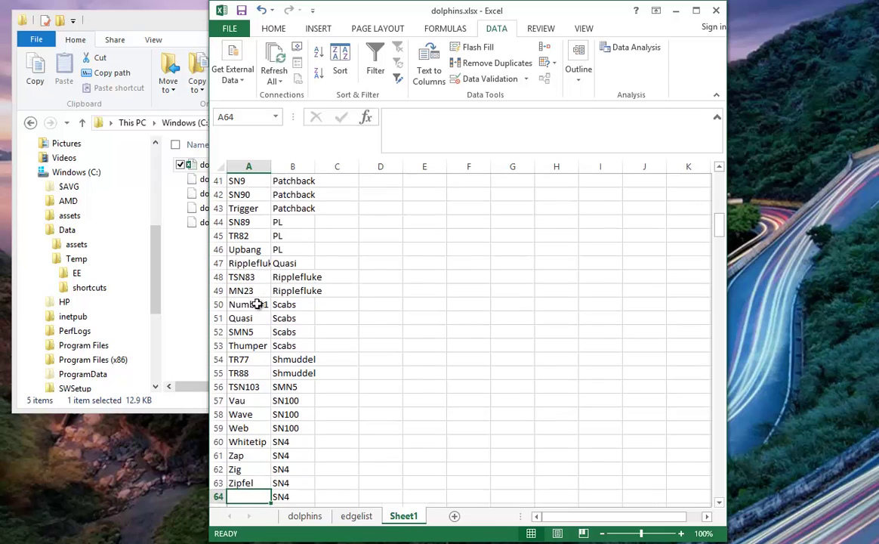
key(ctrl+shift+Up)
key(shift+Down)
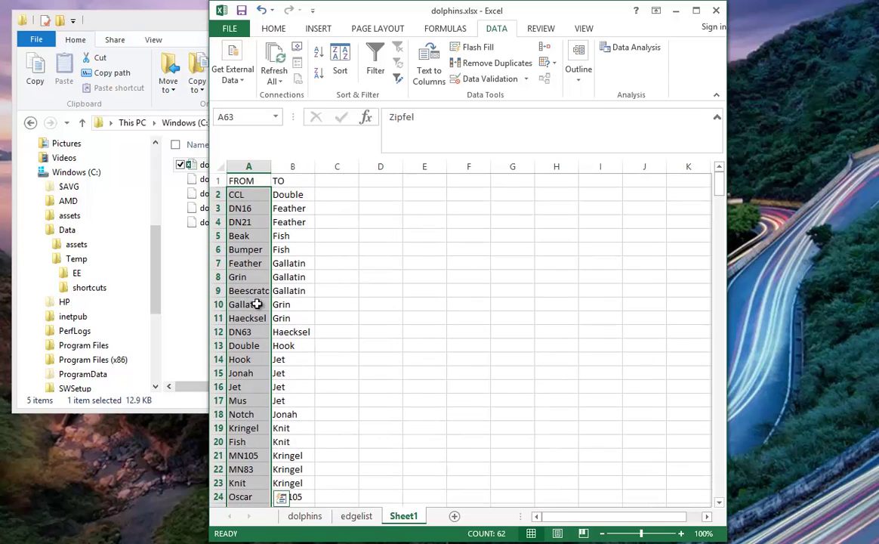
click(292, 167)
right_click(293, 174)
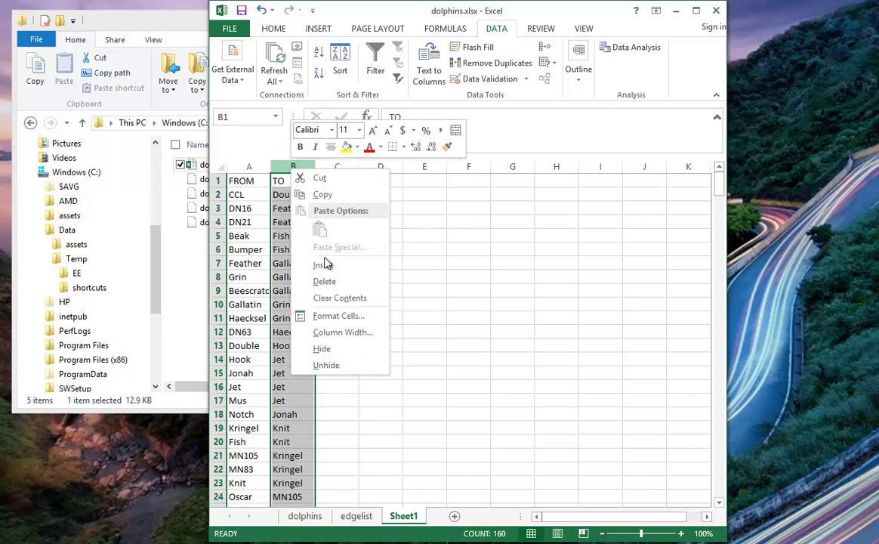
click(329, 281)
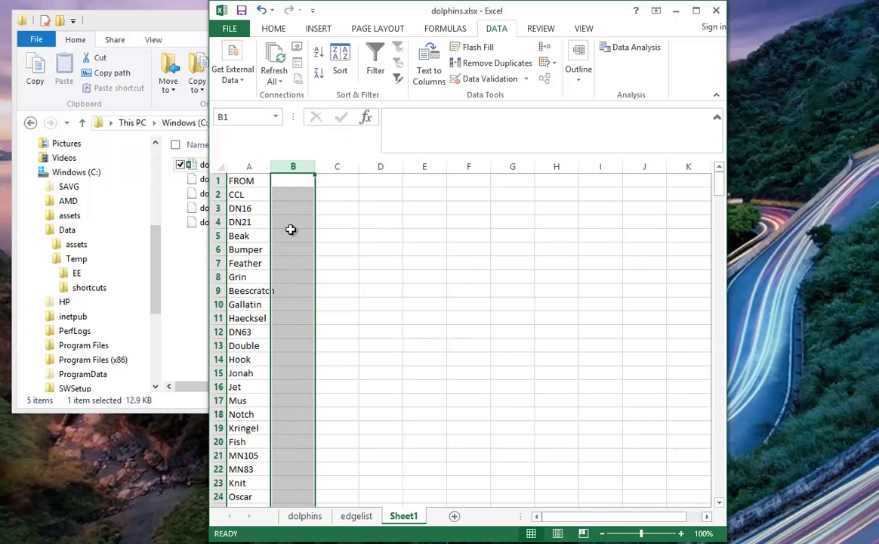
- Rename the header of the unique dolphin list in cell A1 to Name
click(237, 194)
click(246, 180)
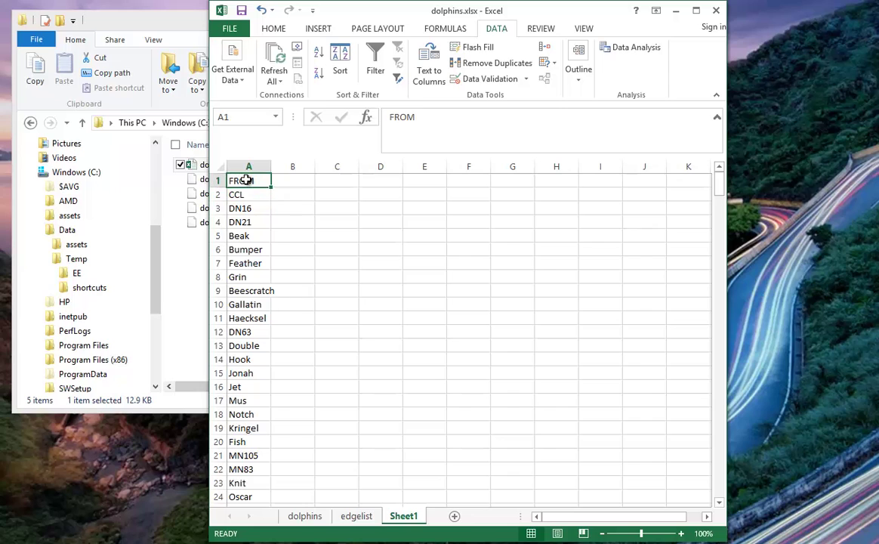
text(Name)
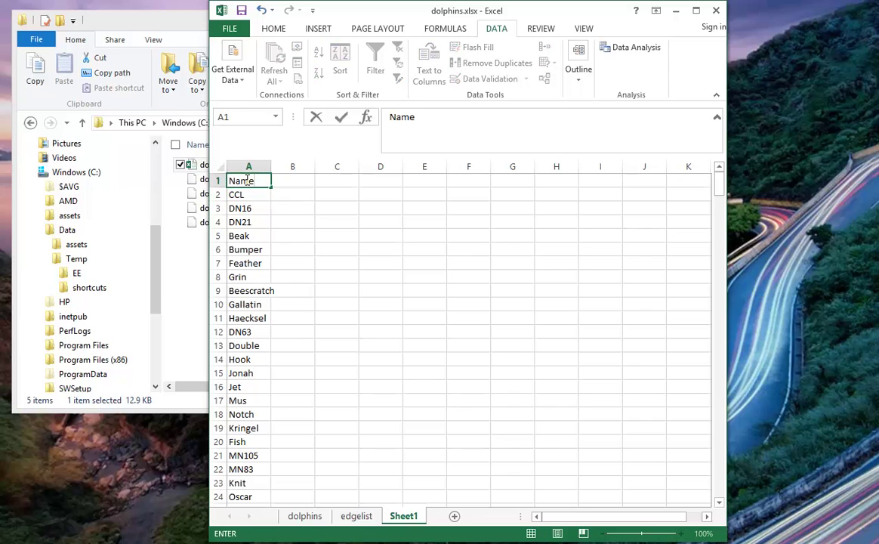
key(Return)
- Sort the dolphin names below the header by column A values from A to Z and look over the sorted list
key(ctrl+shift+Down)
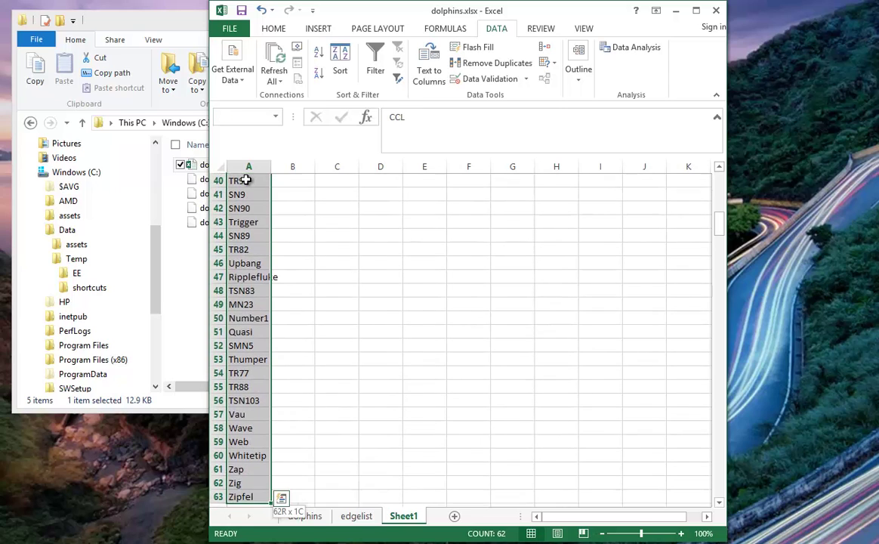
click(340, 66)
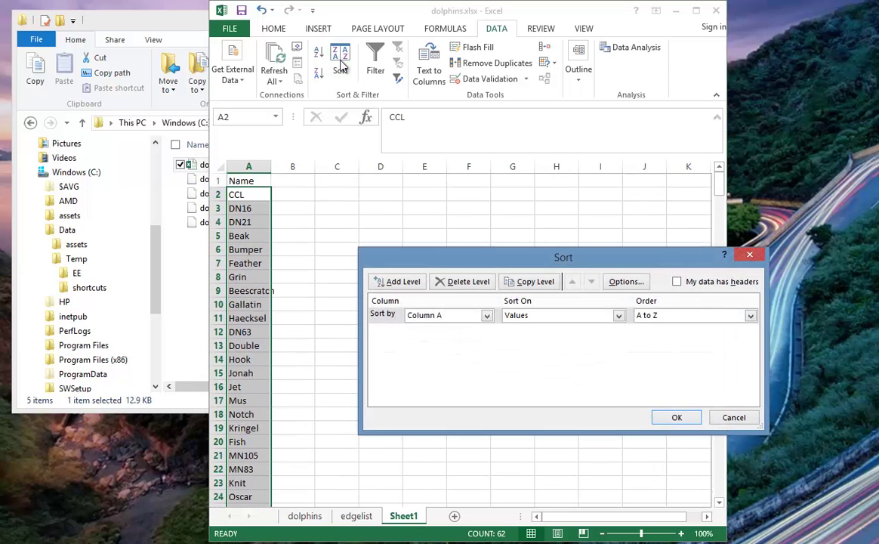
click(678, 418)
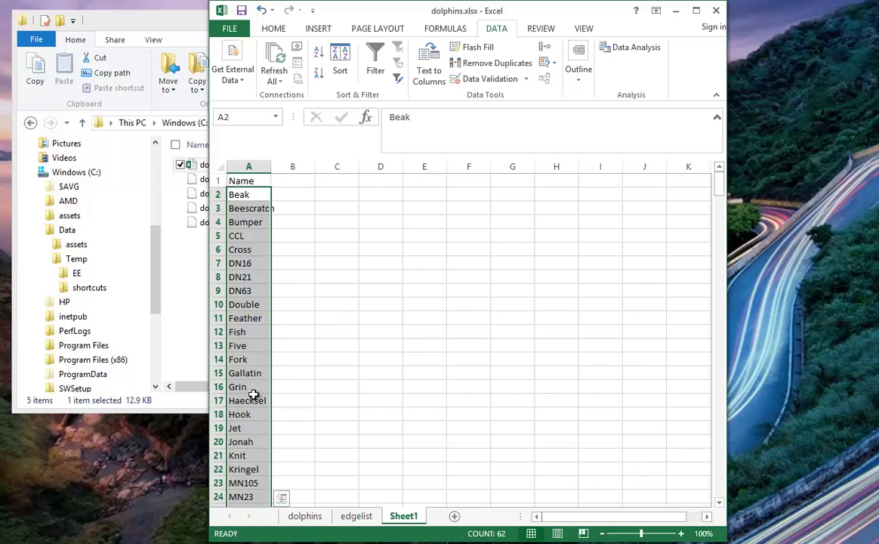
scroll(249, 391, down, 19)
scroll(248, 389, up, 19)
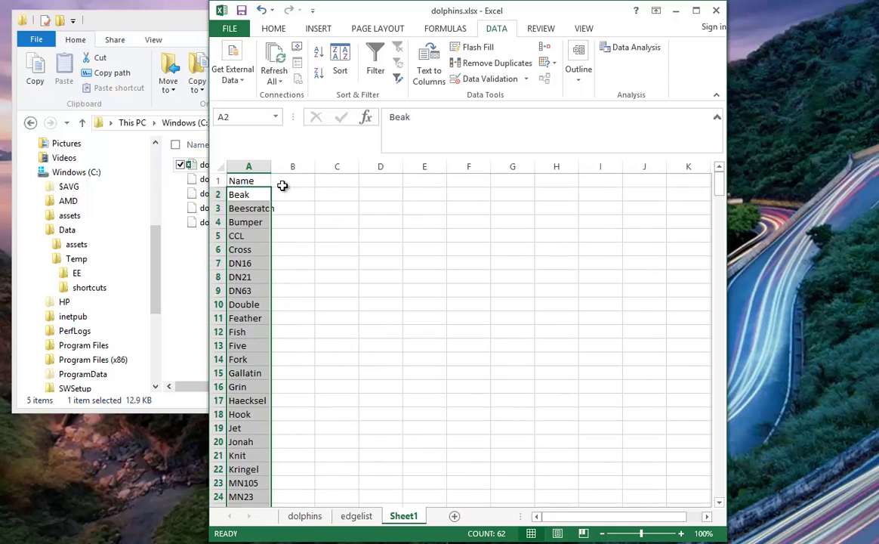
click(290, 182)
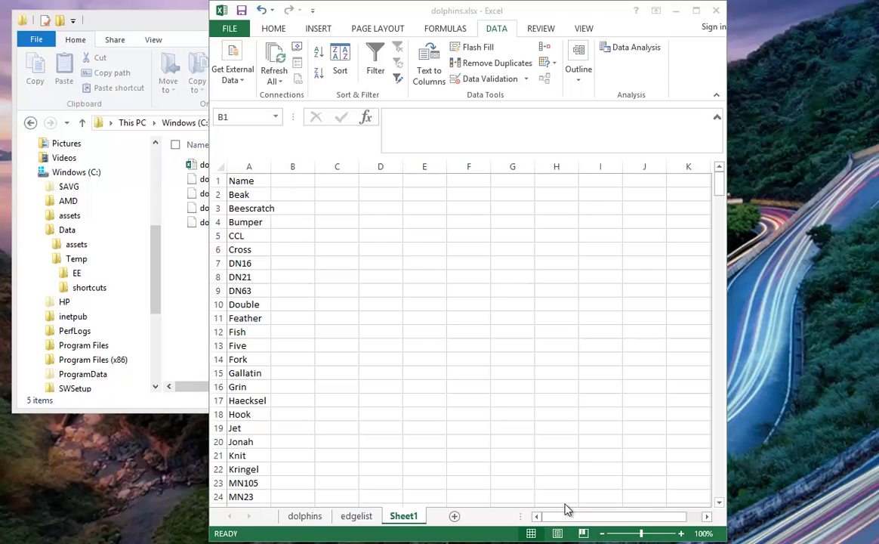
- Switch to UCINET and start a Dichotomize transformation with dolphins_sym from the UCINET temp folder as the input dataset
click(677, 12)
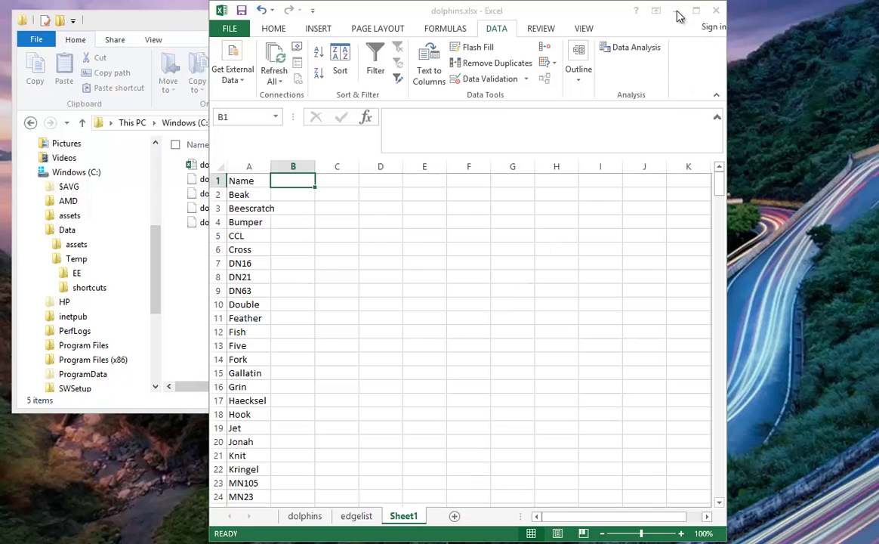
key(alt+Tab)
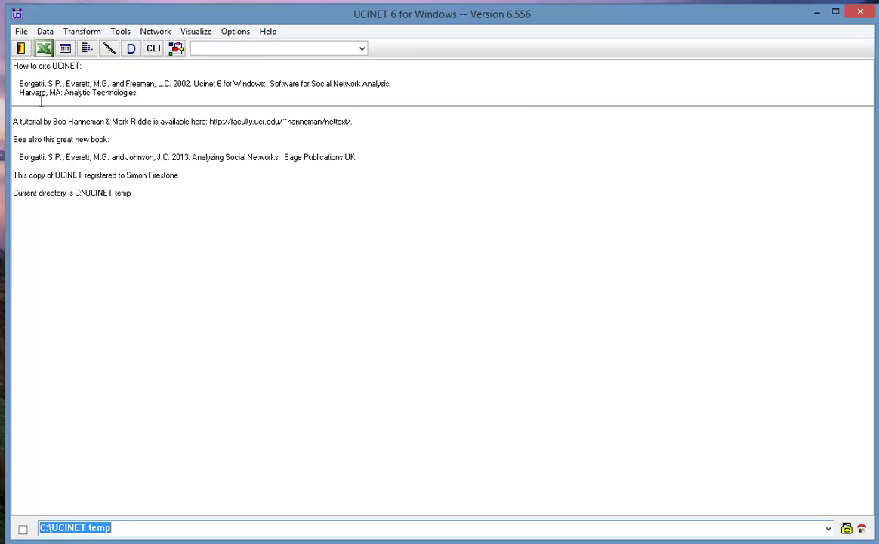
click(82, 31)
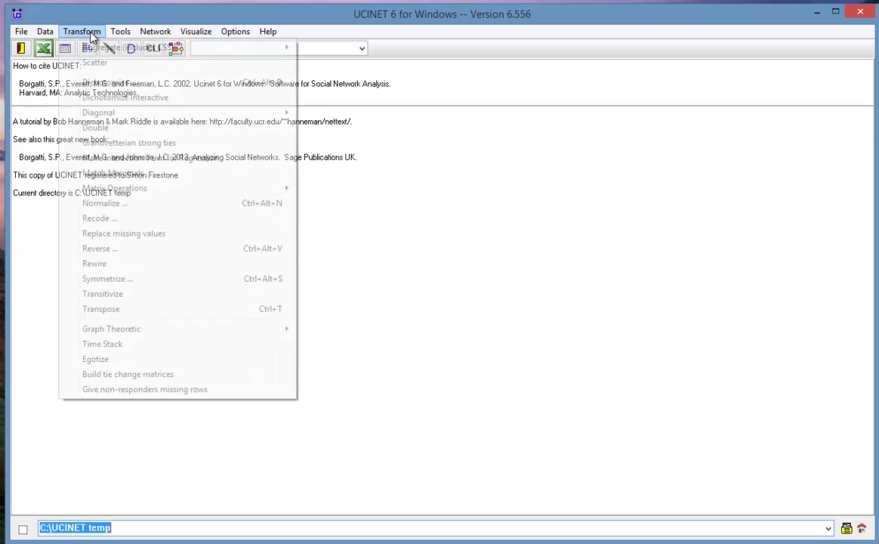
click(108, 82)
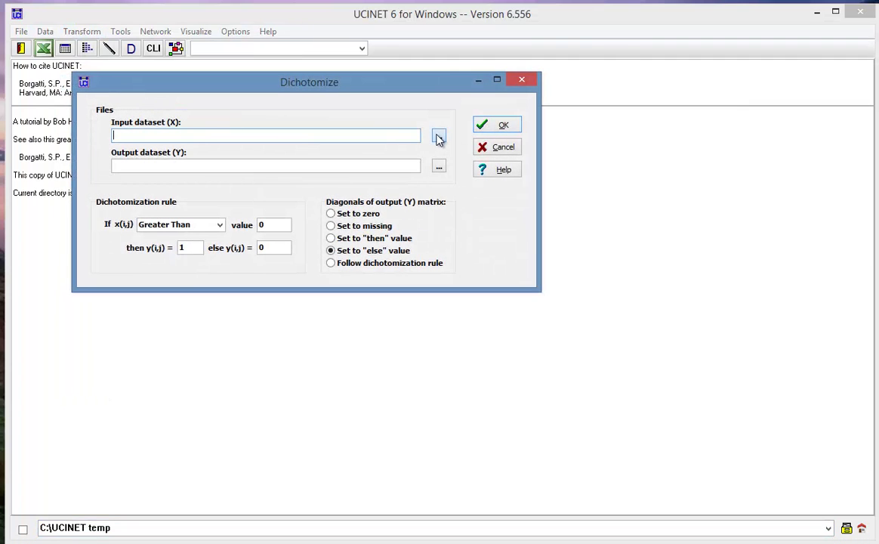
click(439, 135)
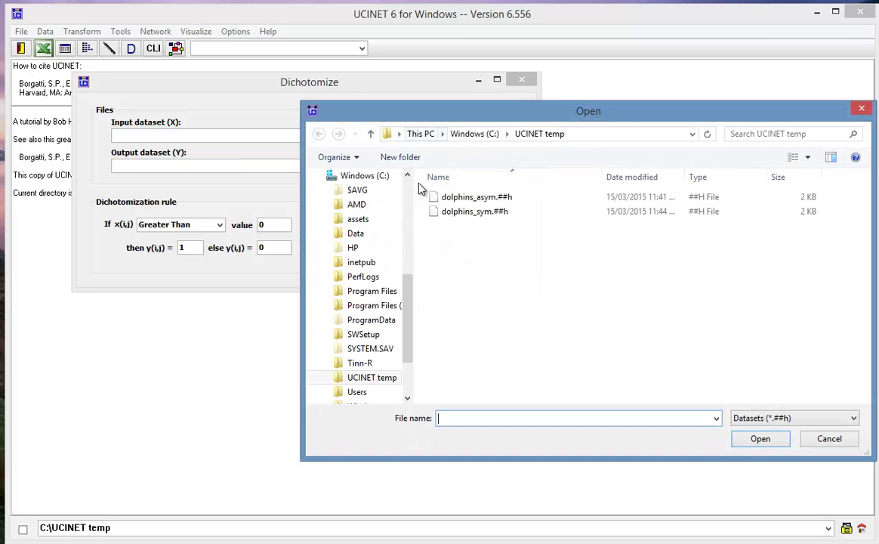
click(476, 211)
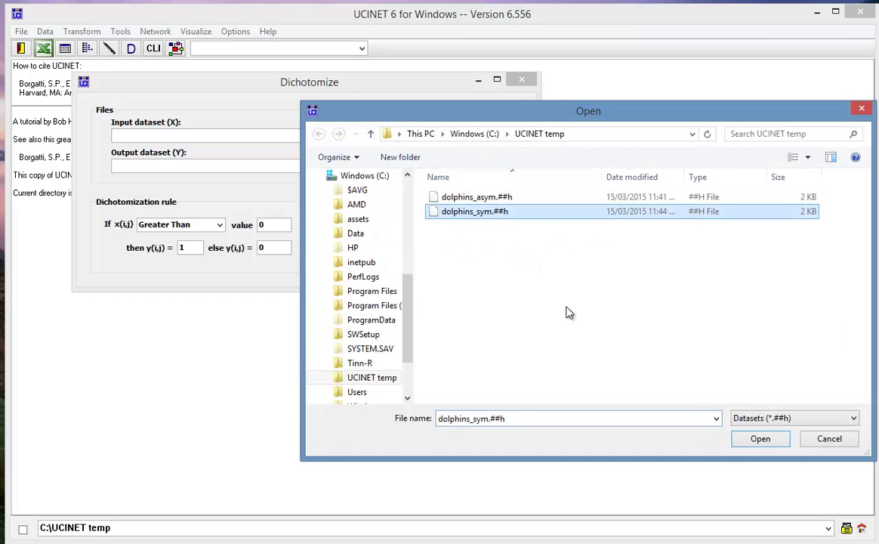
click(758, 438)
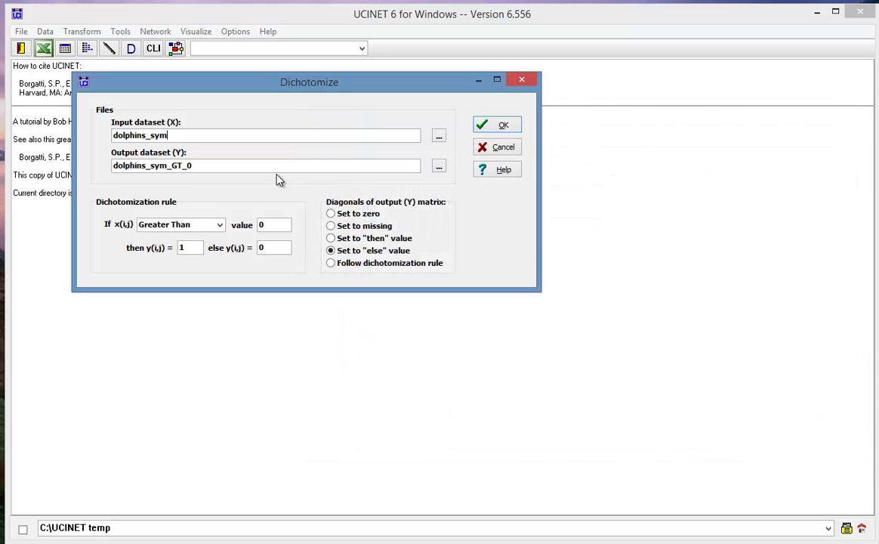
- Name the output dataset dolphins_binary and run the dichotomization, keeping the rule that values greater than 0 become 1 and others 0
click(212, 165)
drag(192, 165, 151, 164)
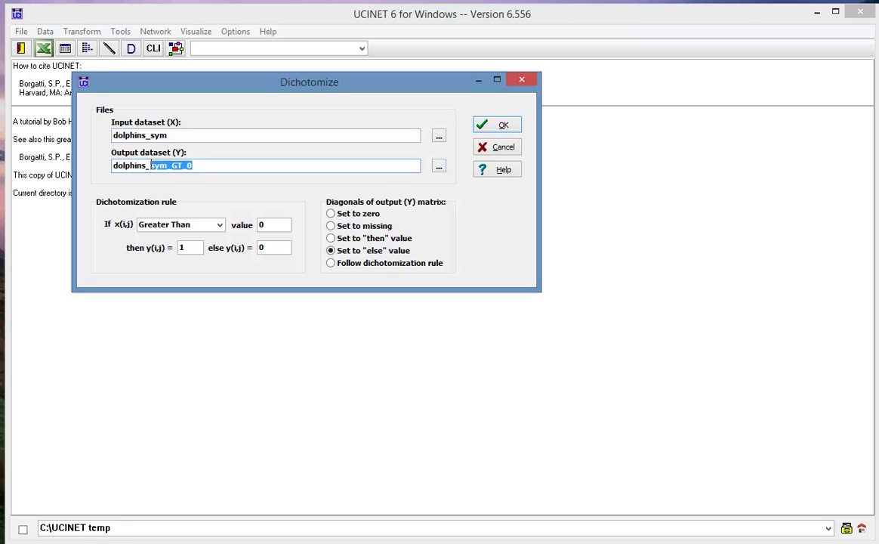
text(binar)
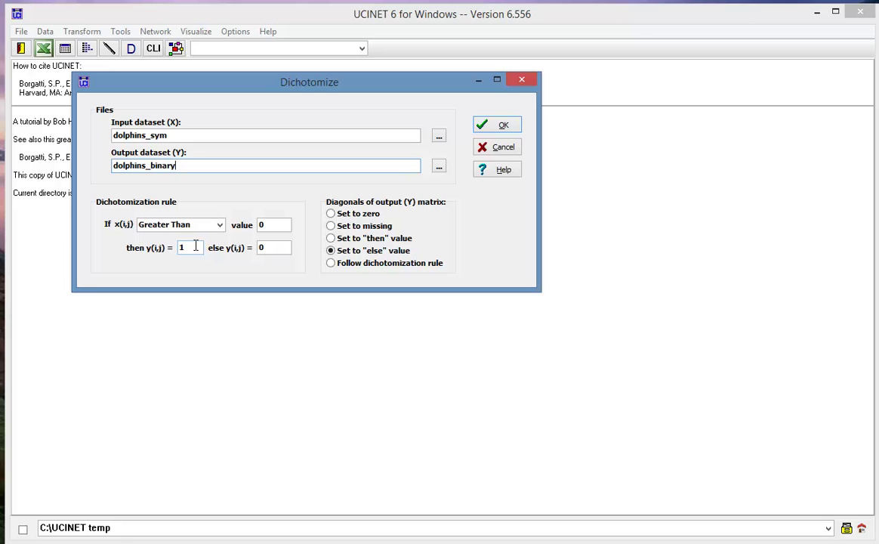
click(487, 127)
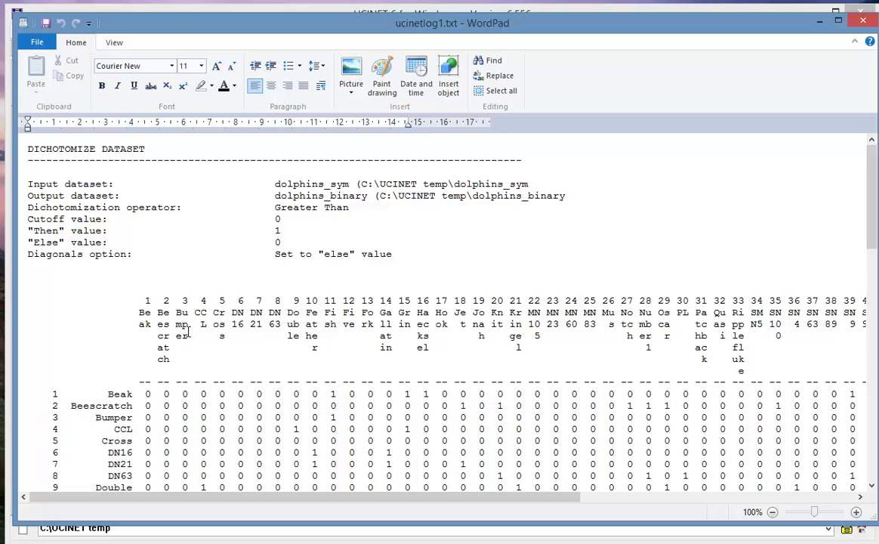
- Examine the dichotomized matrix in the output log, comparing the Feather and Gallatin rows for mutual ties, and put the log away
scroll(188, 330, down, 7)
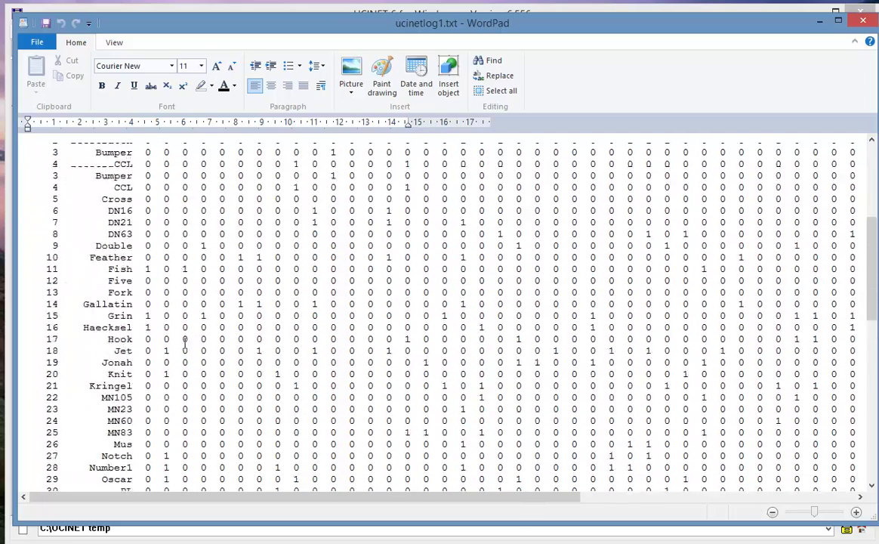
scroll(184, 341, up, 10)
scroll(190, 333, down, 7)
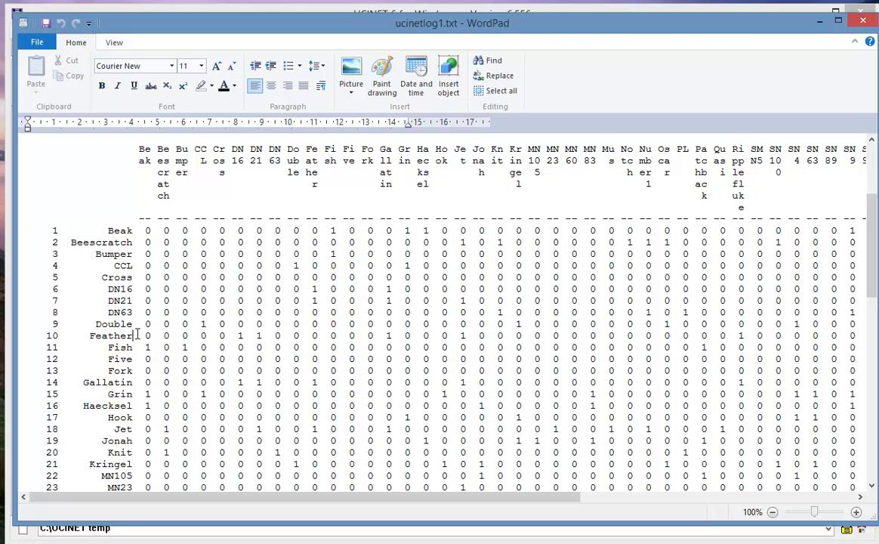
drag(89, 335, 389, 335)
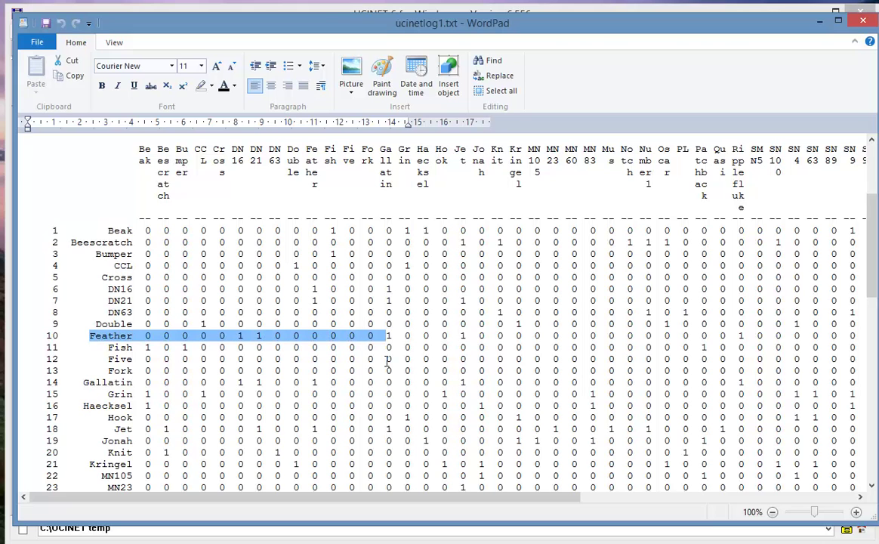
scroll(330, 332, down, 3)
scroll(403, 341, up, 3)
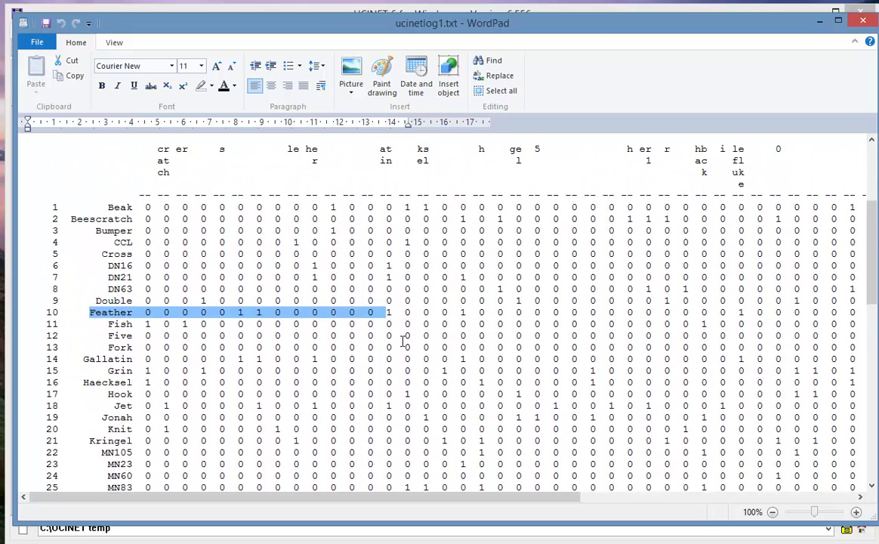
mouse_move(314, 359)
mouse_down()
mouse_move(85, 359)
mouse_move(330, 360)
mouse_up()
click(146, 358)
scroll(348, 363, up, 6)
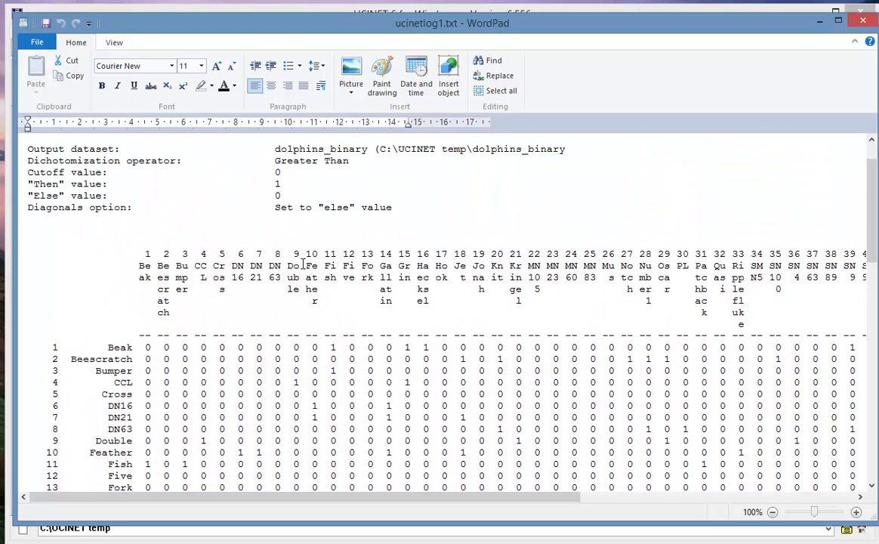
scroll(314, 311, down, 8)
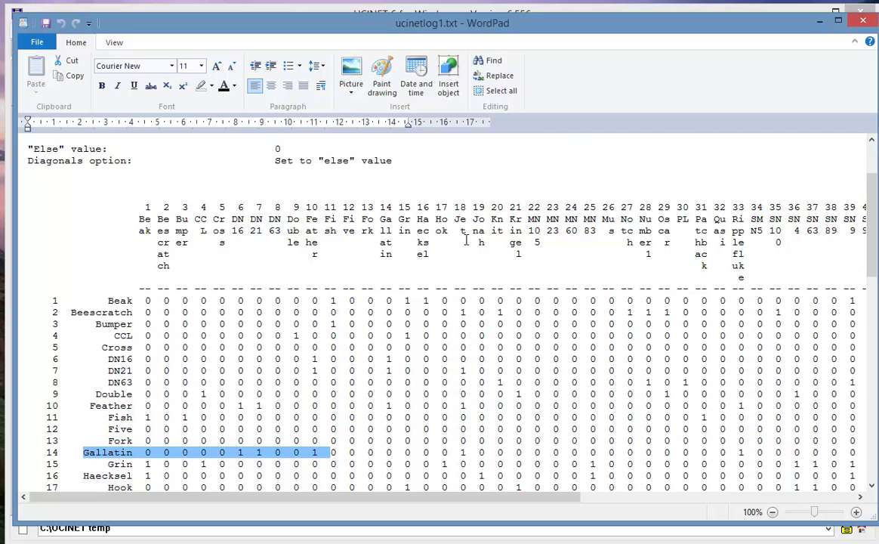
scroll(322, 312, up, 3)
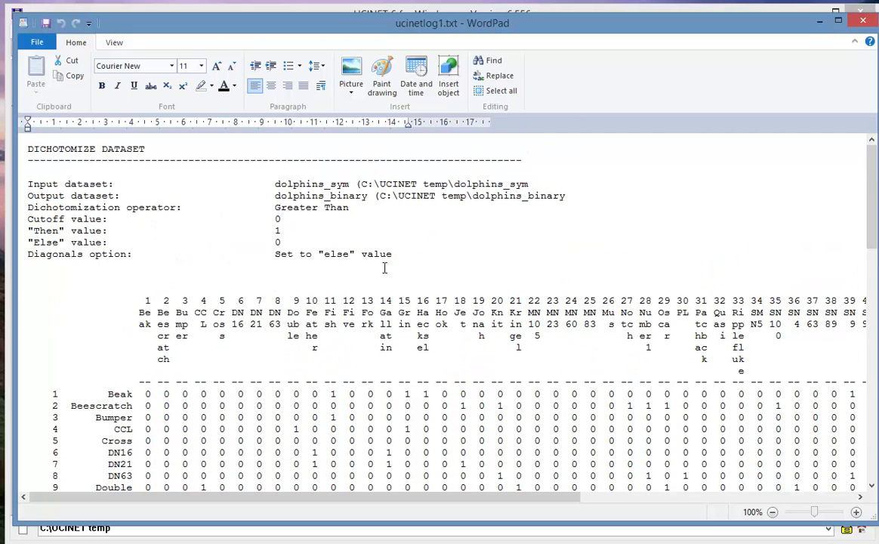
click(819, 21)
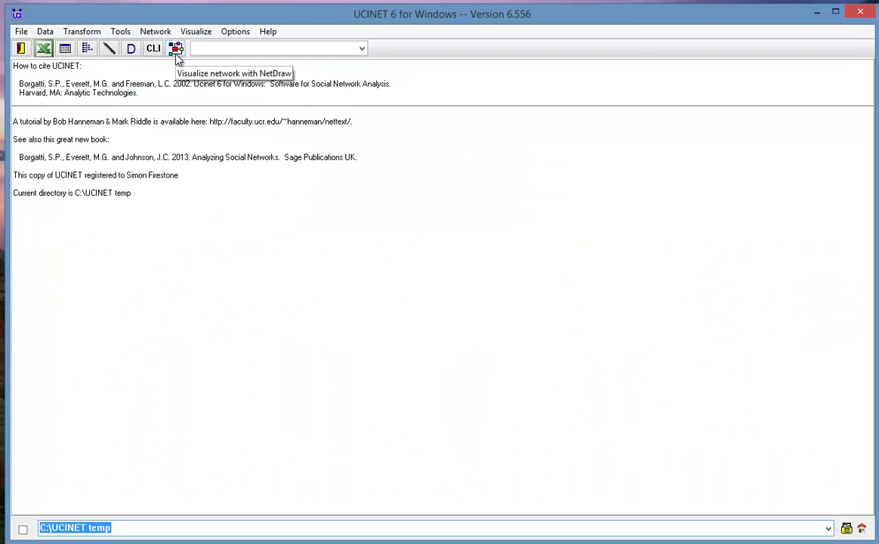
- Launch NetDraw, open the dolphins_binary dataset to view its network graph, and close NetDraw
click(176, 55)
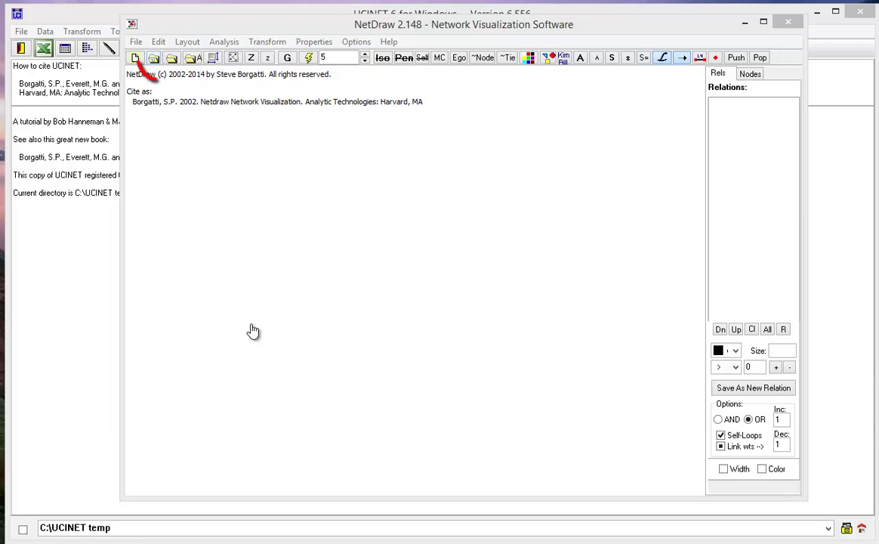
click(135, 59)
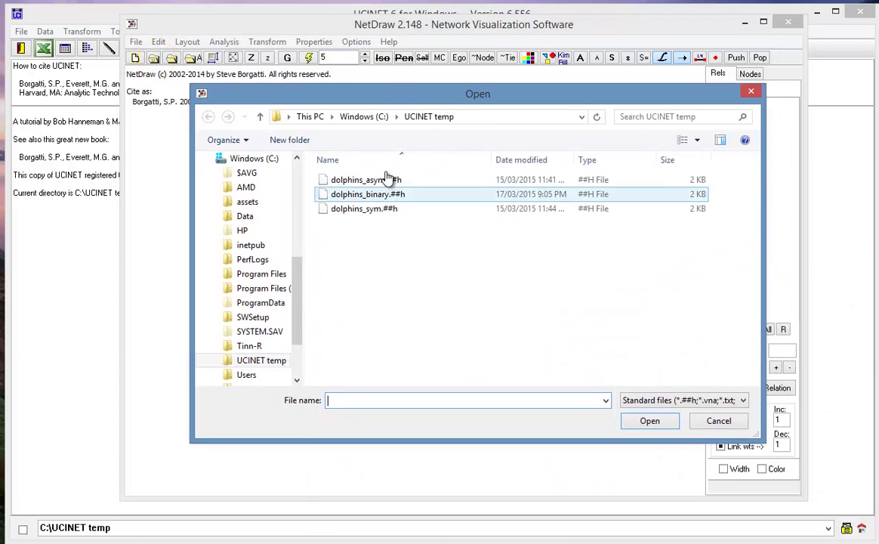
click(367, 194)
click(647, 421)
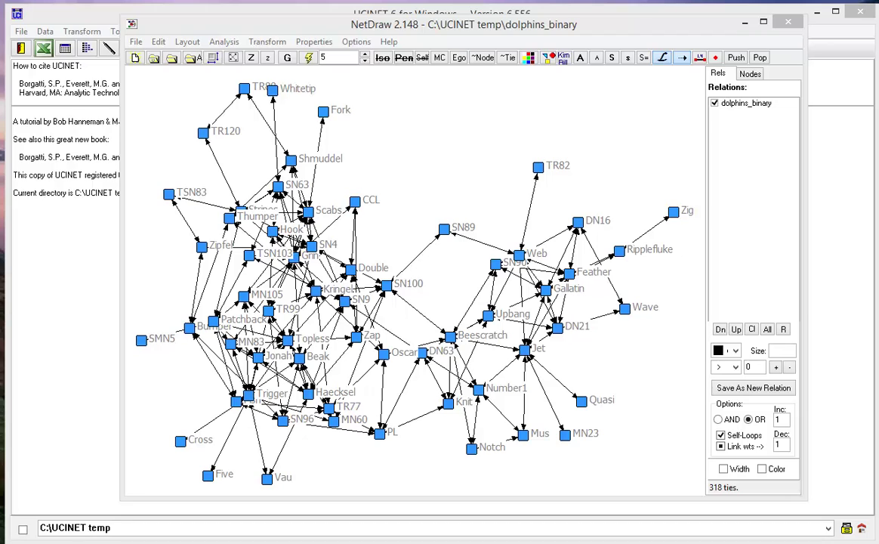
key(alt+F4)
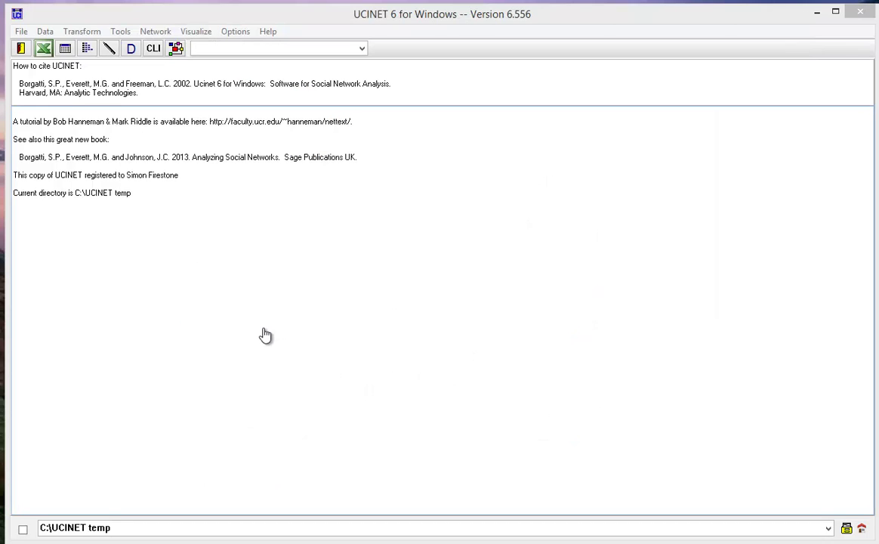
- Compute the geodesic distances of the dolphins_binary dataset with no transformation and undefined distances as missing values, output as dolphins_binary-geo
click(155, 32)
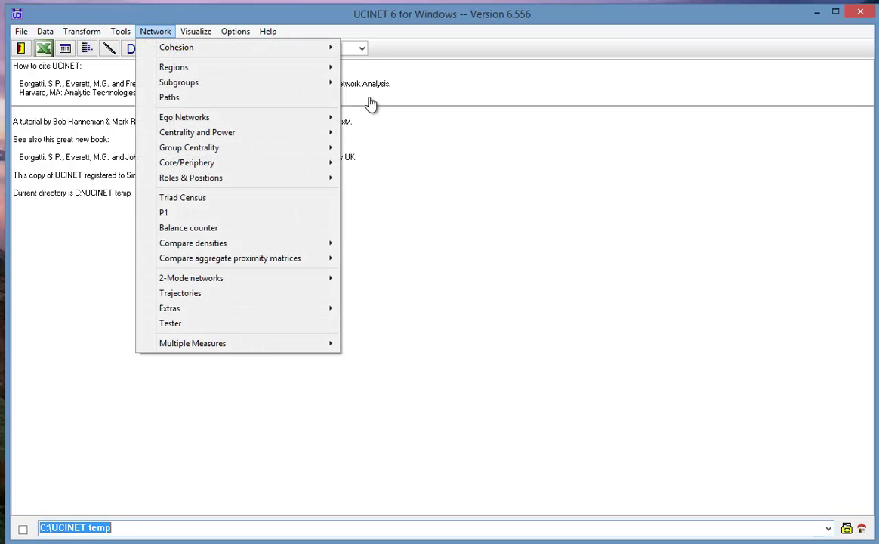
mouse_move(181, 47)
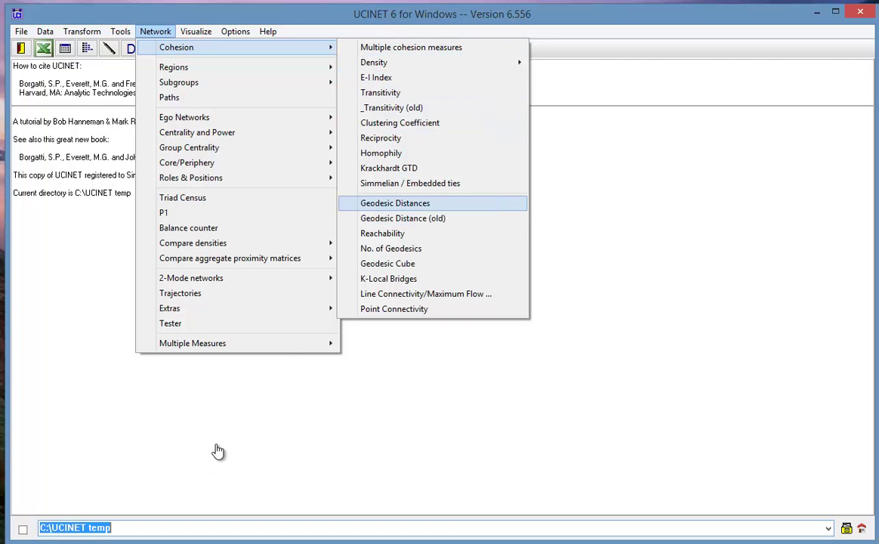
key(Return)
click(443, 103)
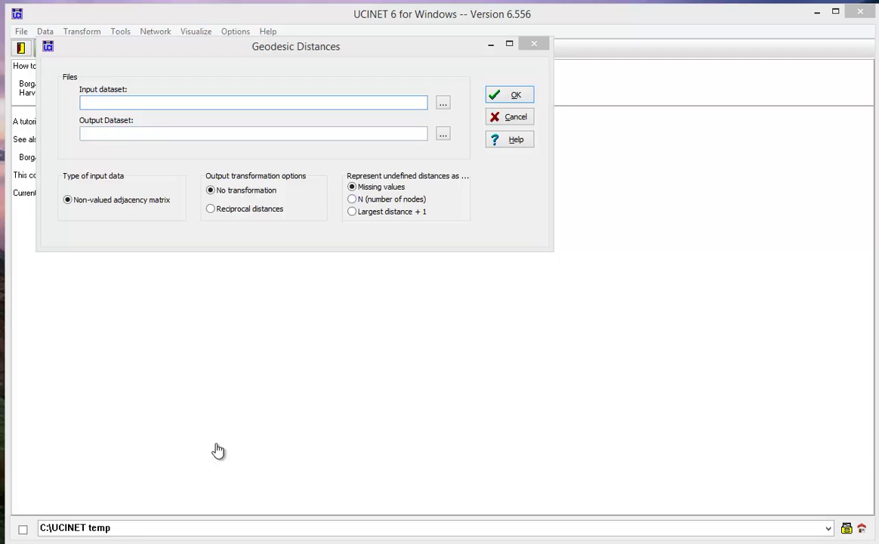
click(473, 211)
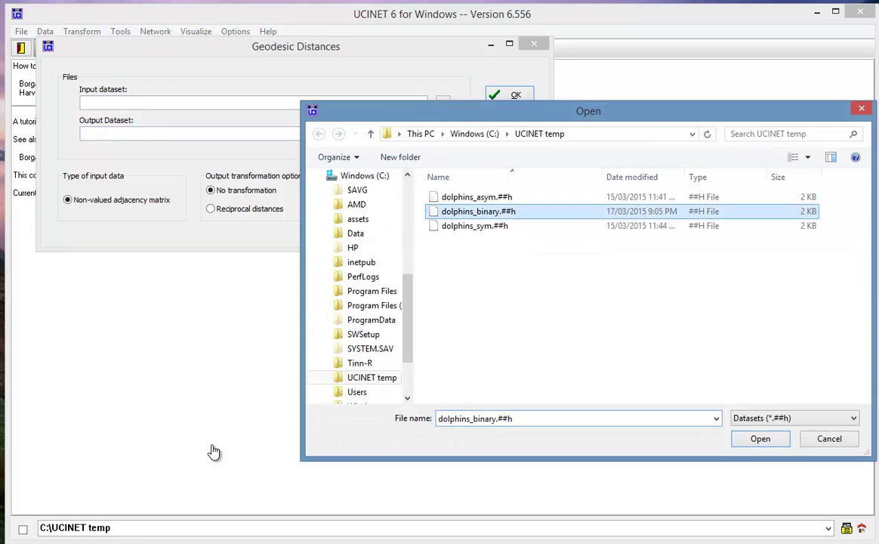
click(760, 439)
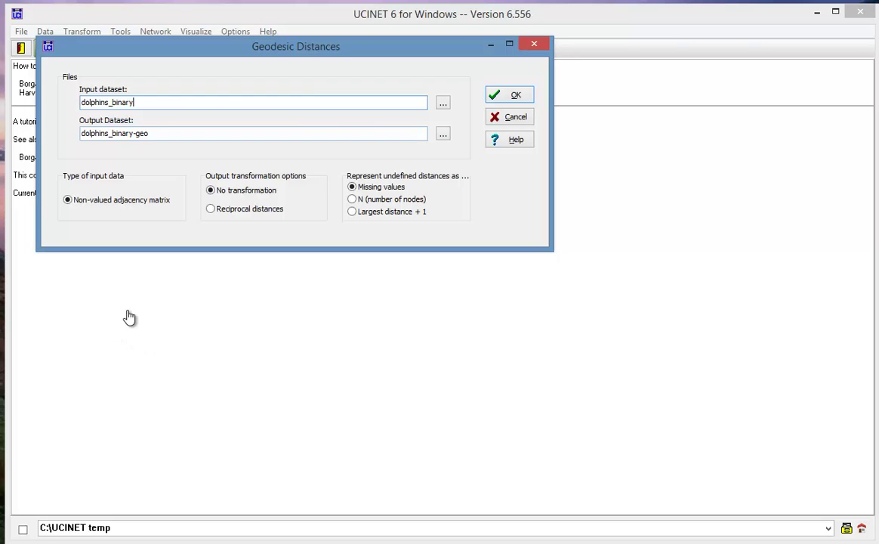
key(Return)
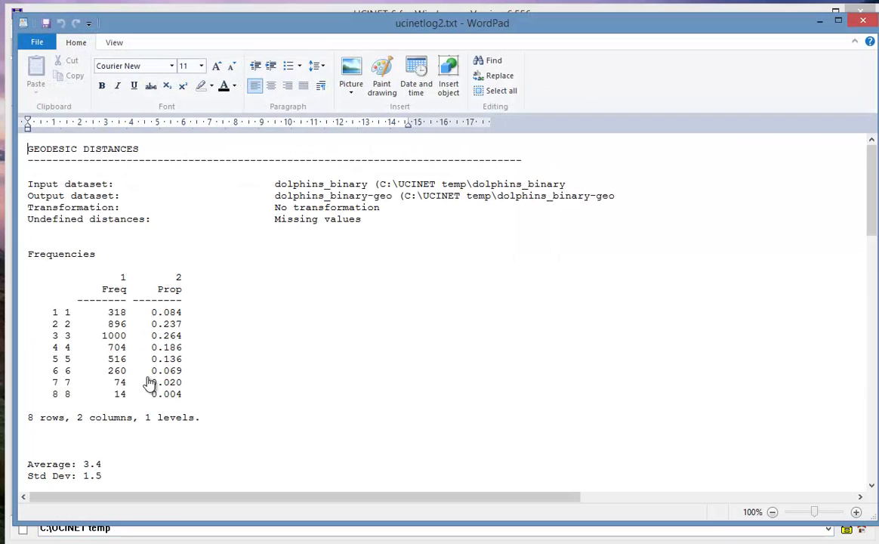
- Examine the geodesic distance matrix in the output log, tracing the Feather row across to the Gallatin column
scroll(183, 367, down, 10)
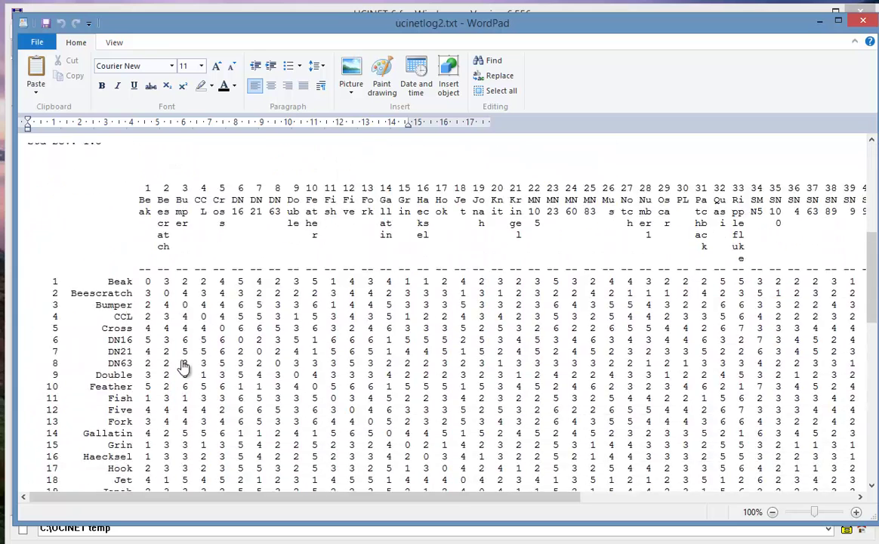
scroll(183, 367, down, 3)
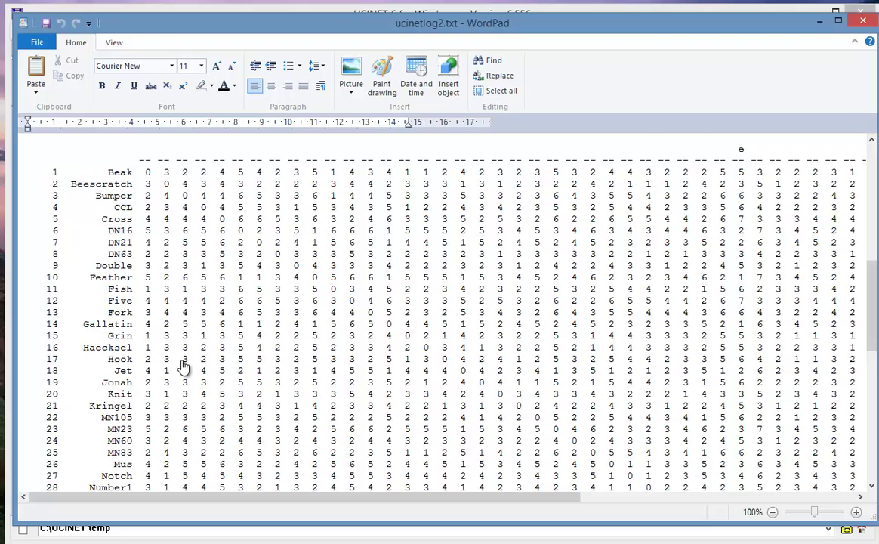
scroll(182, 367, up, 2)
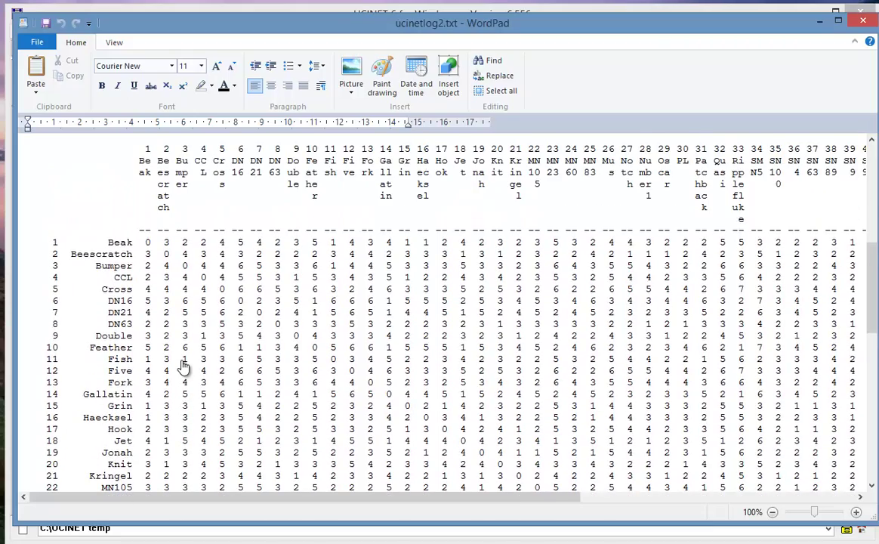
scroll(183, 367, down, 15)
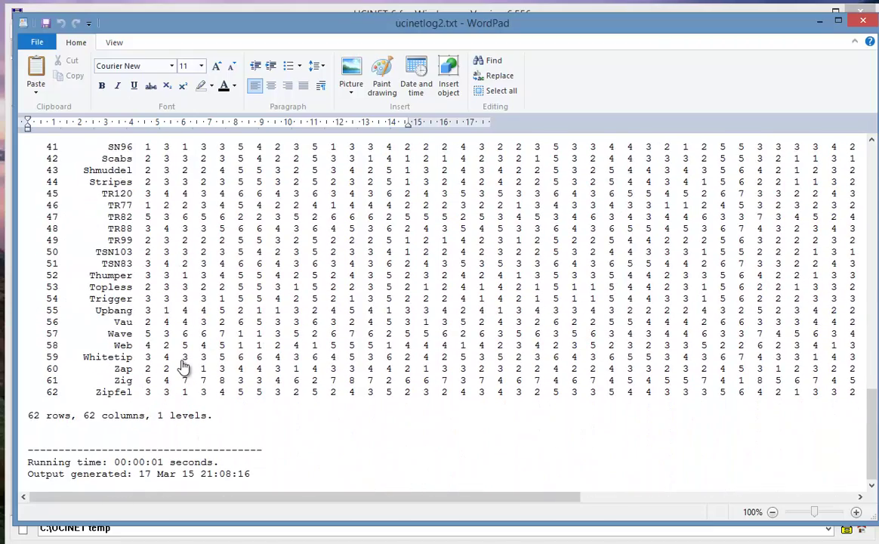
scroll(182, 367, up, 19)
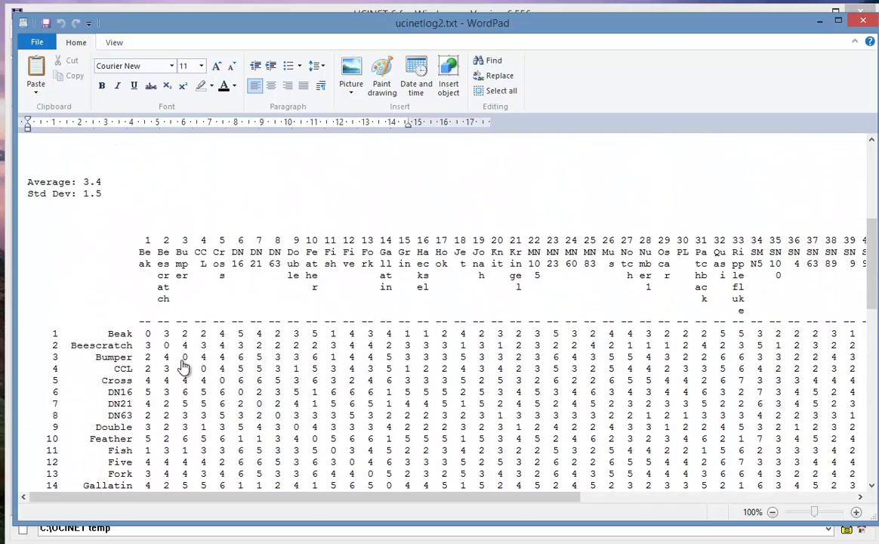
drag(70, 345, 144, 345)
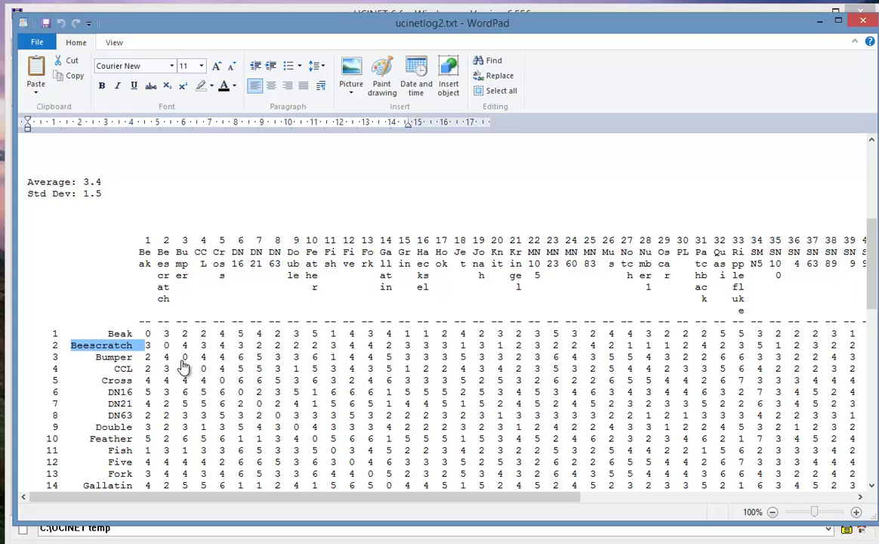
click(90, 438)
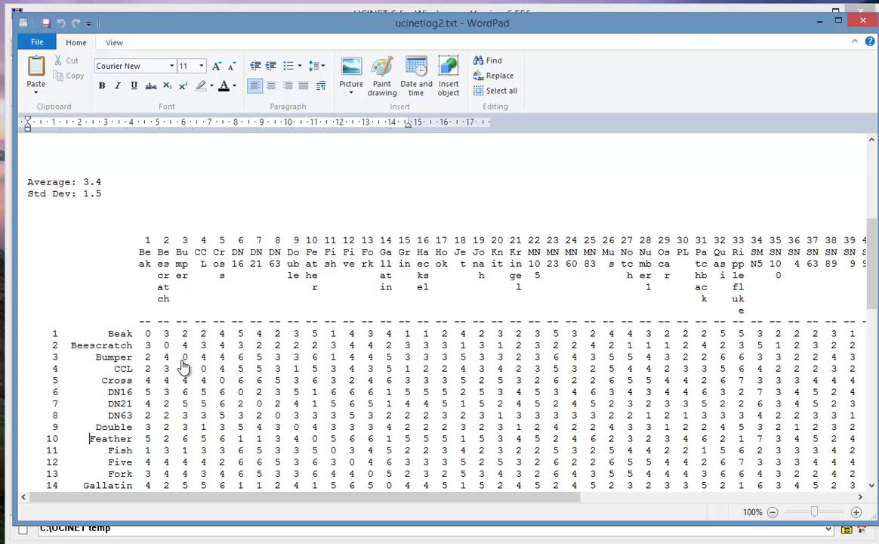
mouse_move(89, 438)
mouse_down()
mouse_move(219, 450)
mouse_move(405, 438)
mouse_up()
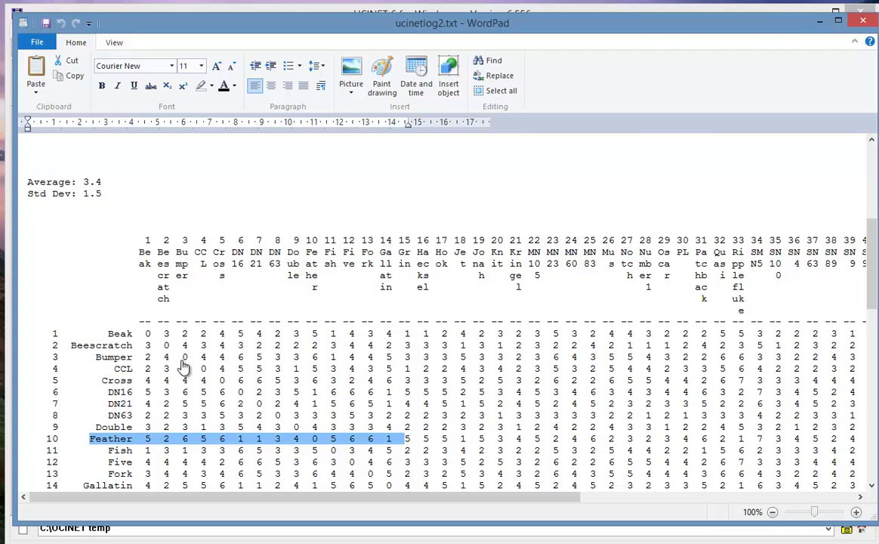
- Compare the distance matrix with the frequency table in the log, reading the frequencies for distances 1, 2 and 3
scroll(181, 367, up, 7)
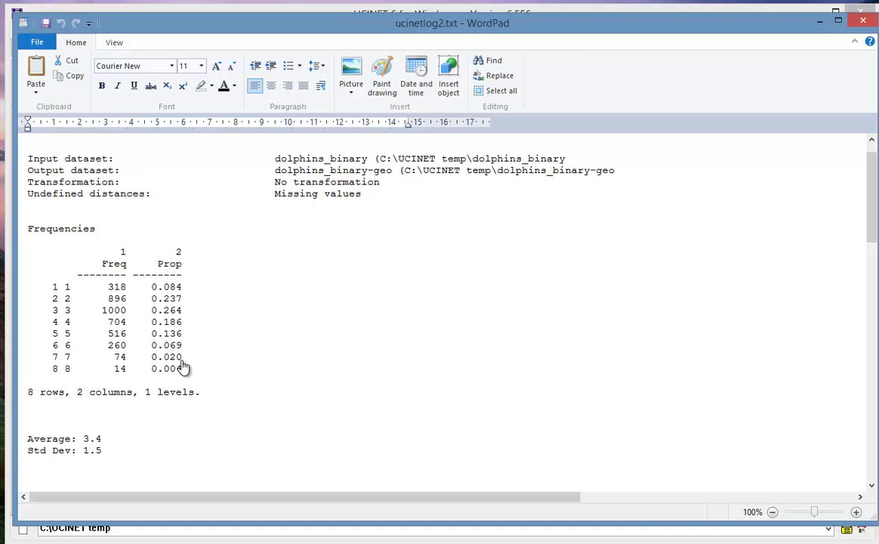
scroll(181, 367, down, 7)
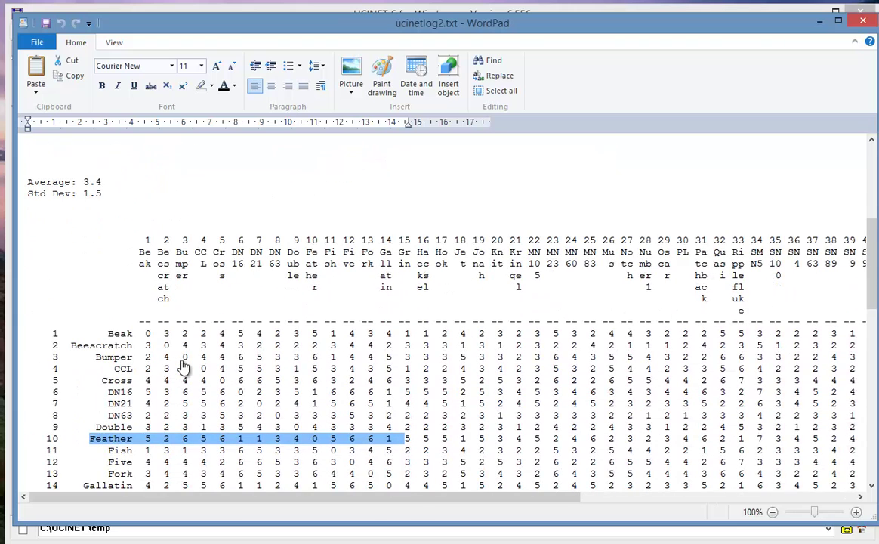
scroll(182, 368, up, 7)
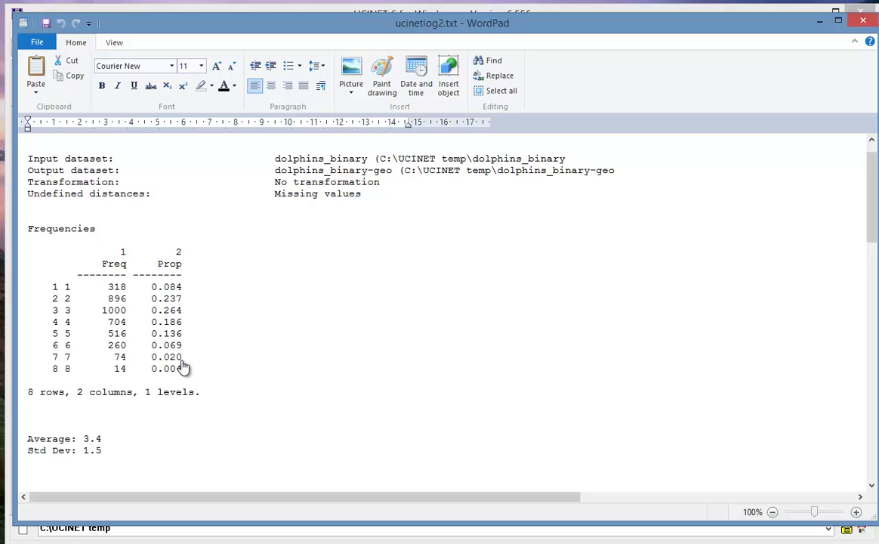
drag(108, 287, 187, 299)
drag(108, 298, 127, 298)
drag(102, 310, 126, 310)
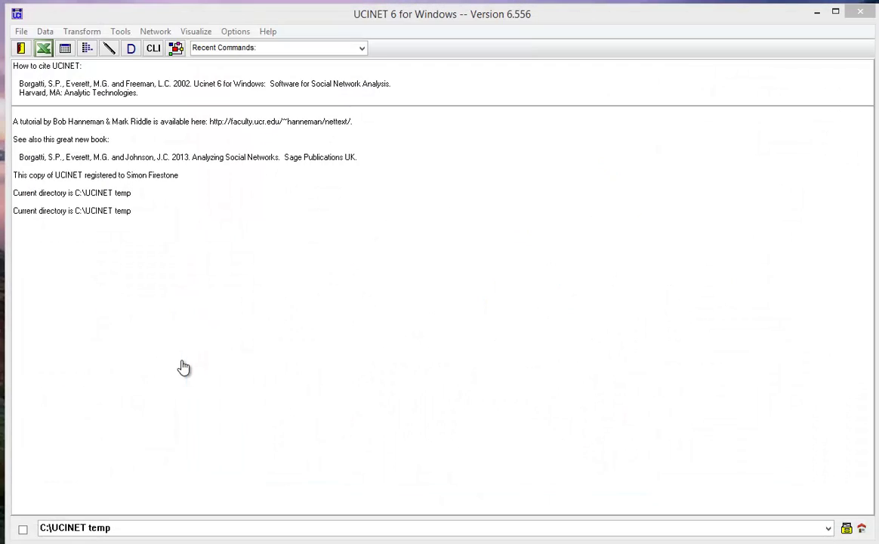
- Check the output files in the UCINET temp folder and display the dolphins_binary-geo dataset in UCINET
key(alt+Tab)
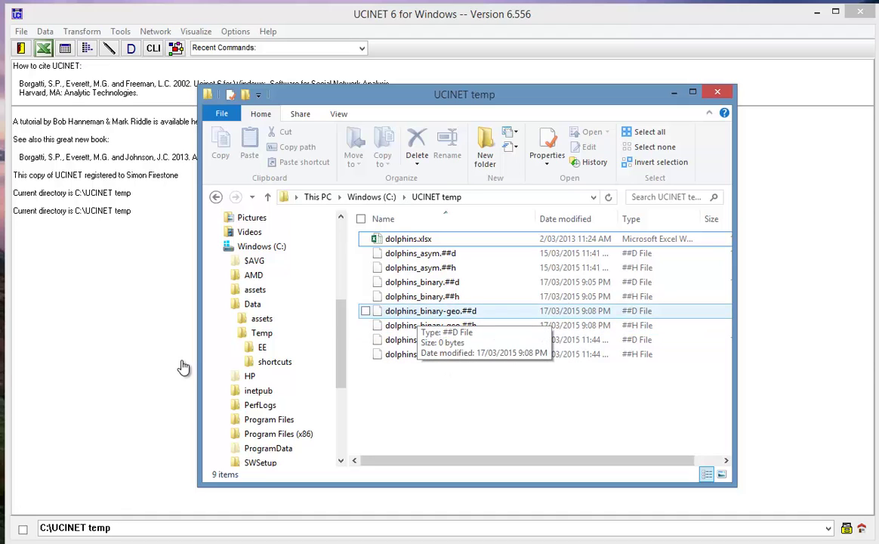
click(184, 367)
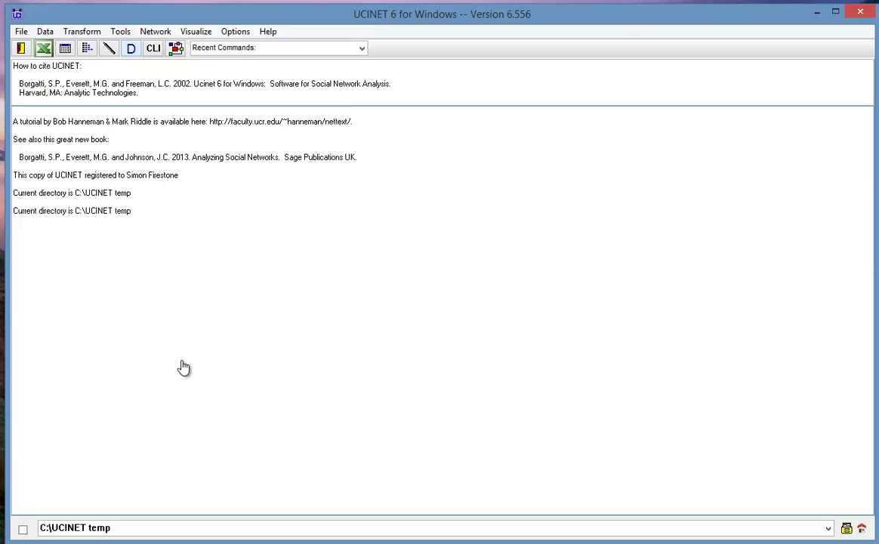
key(ctrl+o)
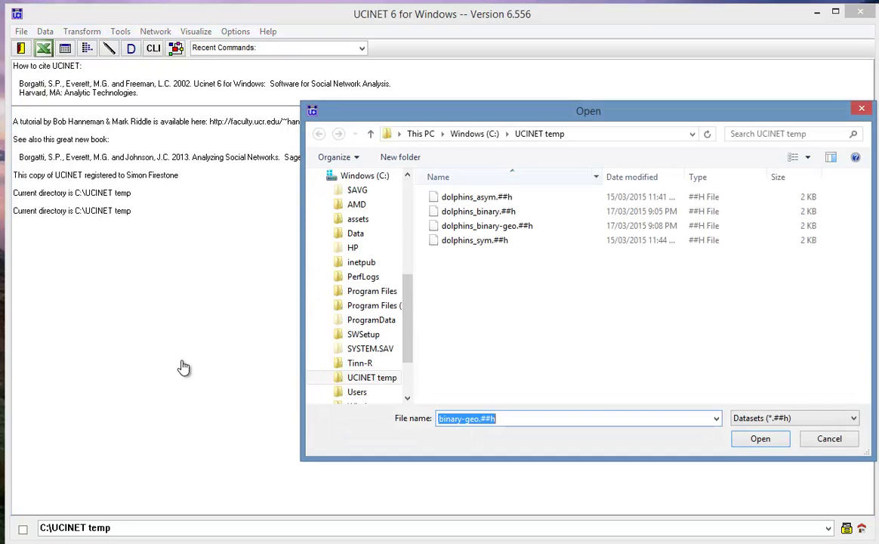
click(499, 226)
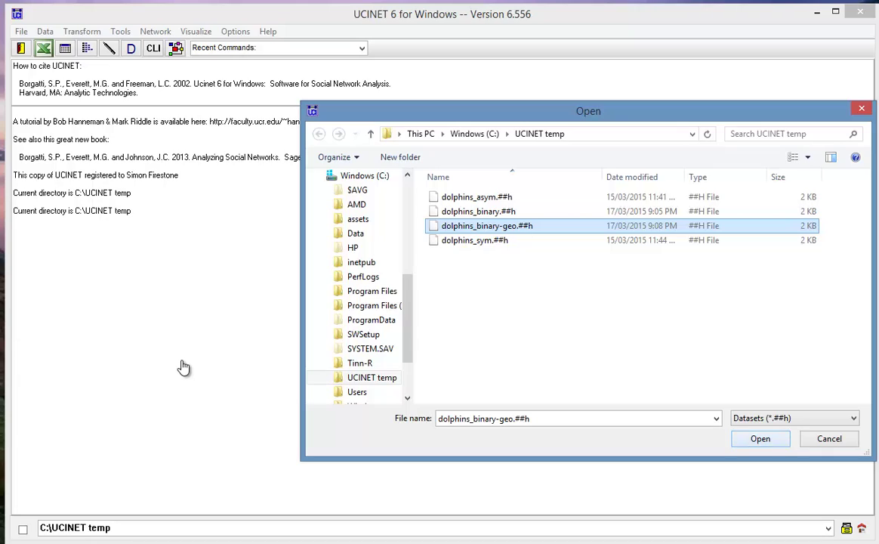
key(Return)
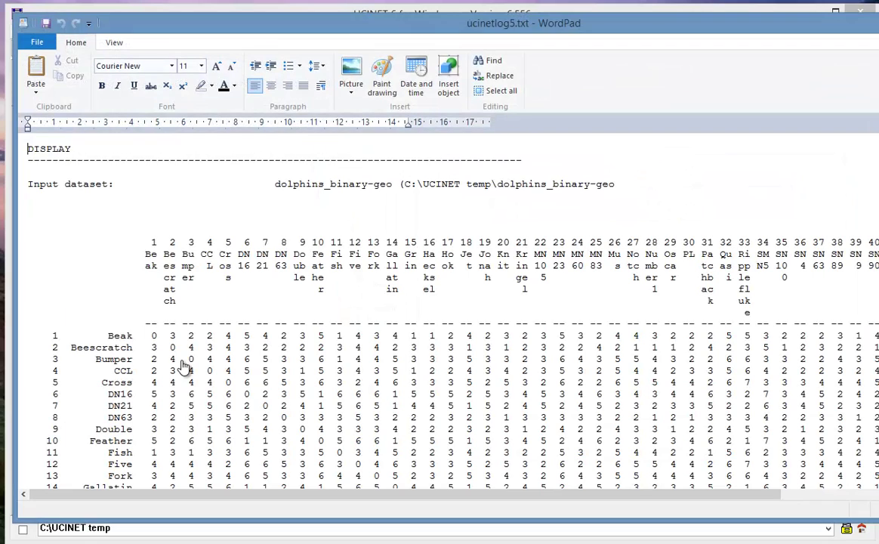
- Copy the distance matrix with its column headers from the display log and paste it into a new sheet of dolphins.xlsx in Excel
scroll(184, 366, down, 20)
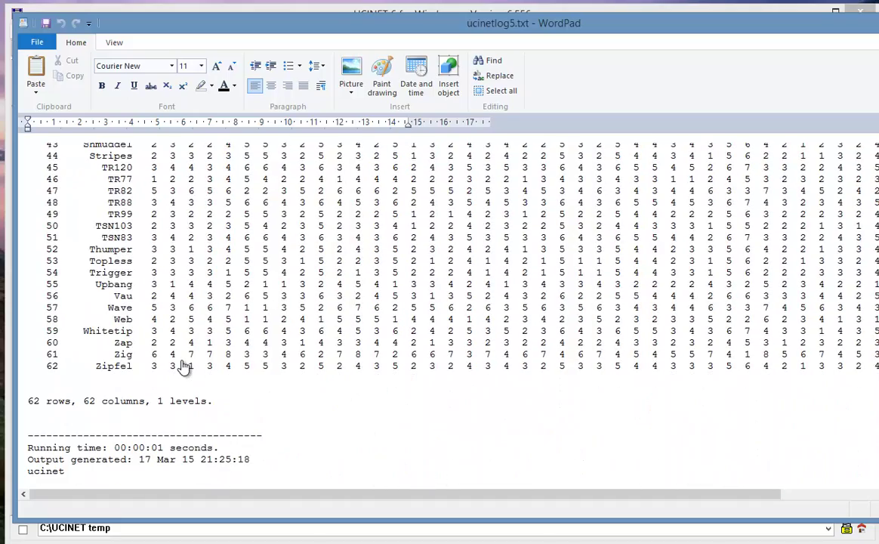
scroll(184, 366, right, 5)
key(ctrl+shift+Home)
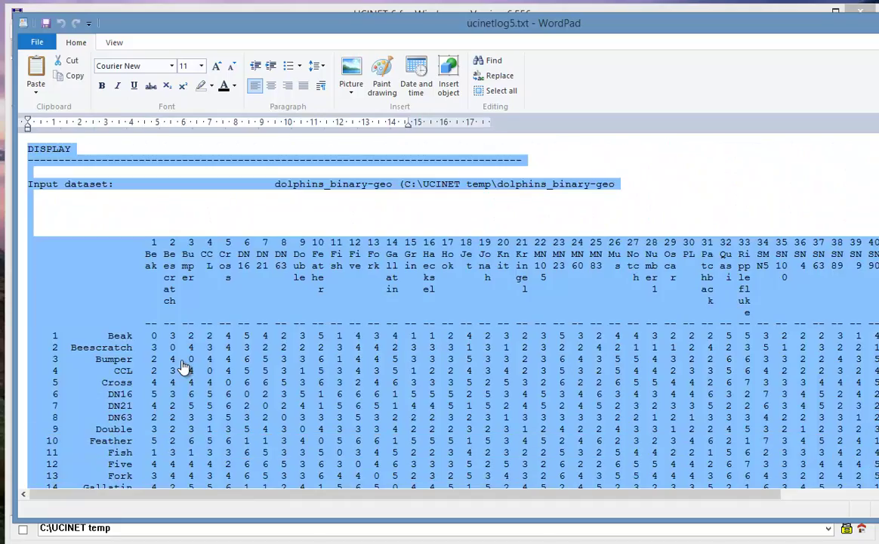
key(shift+Down)
key(shift+Down)
key(shift+Down)
key(shift+Down)
key(shift+Down)
key(shift+Down)
key(shift+Down)
key(shift+Down)
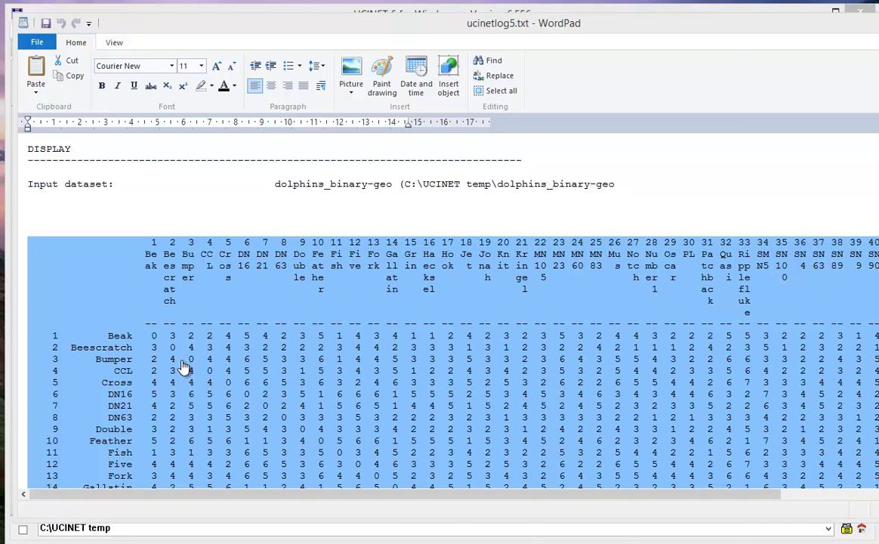
key(alt+Tab)
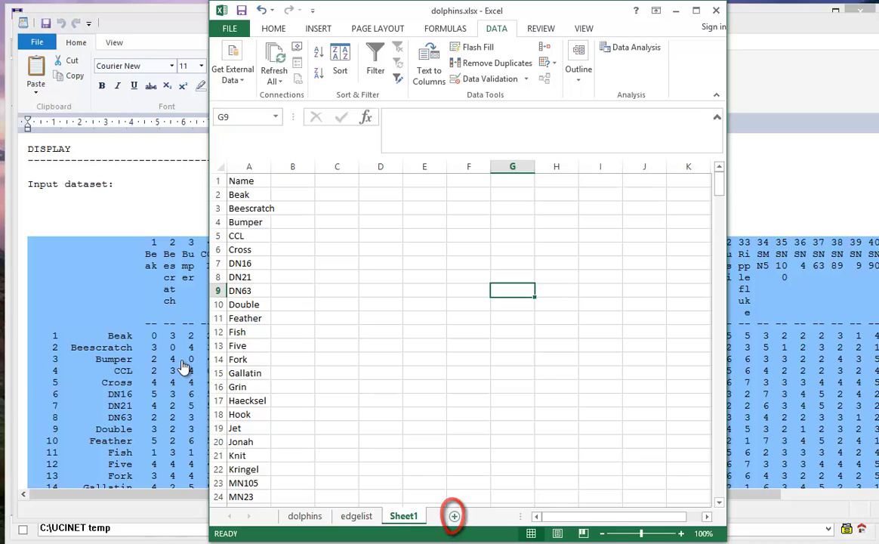
key(shift+F11)
key(ctrl+v)
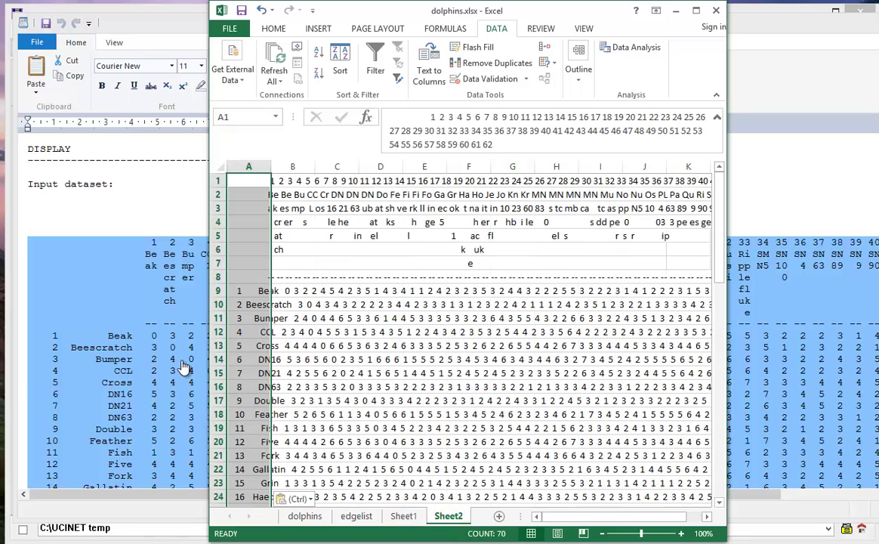
- Maximize the workbook and split the pasted matrix text into separate columns as fixed-width data, using the suggested column breaks
key(super+Up)
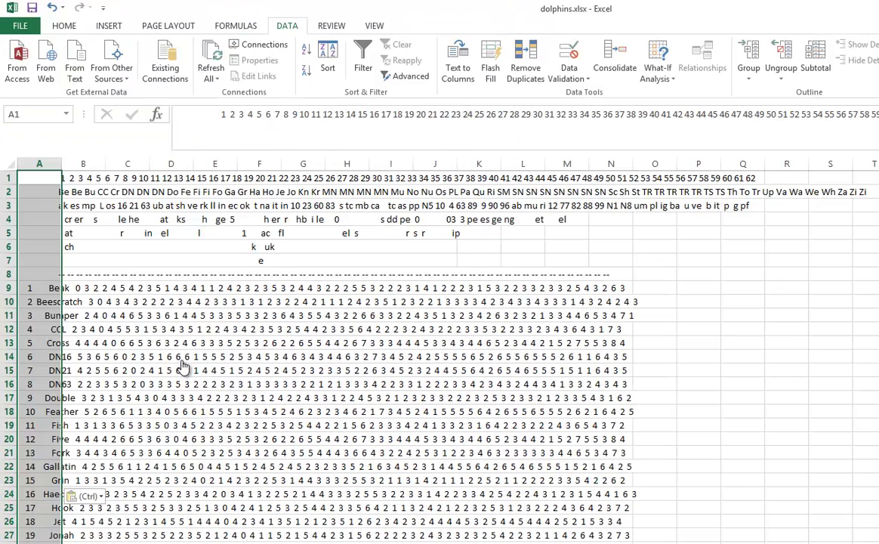
key(alt+a)
key(e)
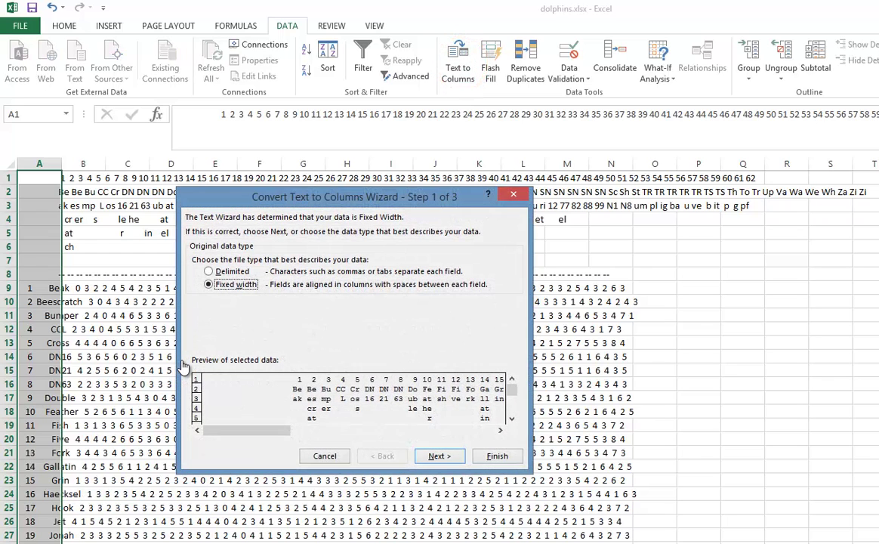
key(Return)
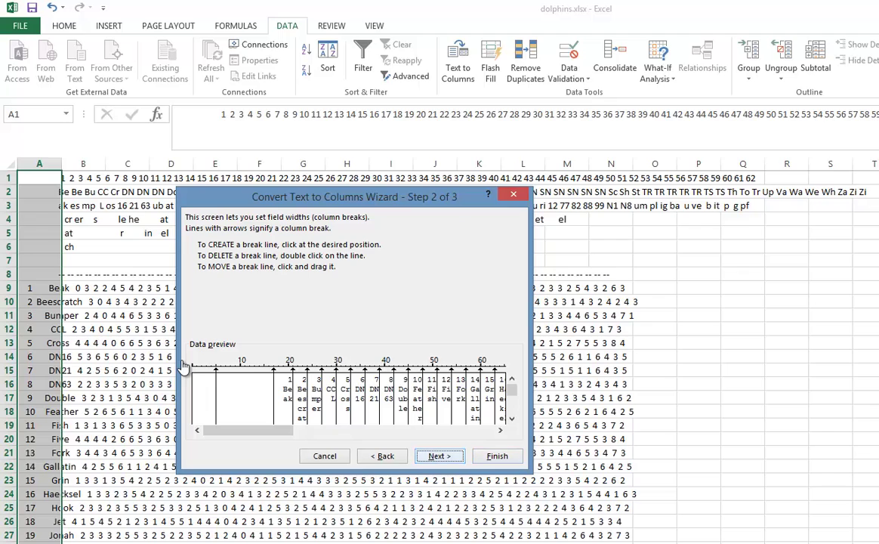
key(Tab)
key(Return)
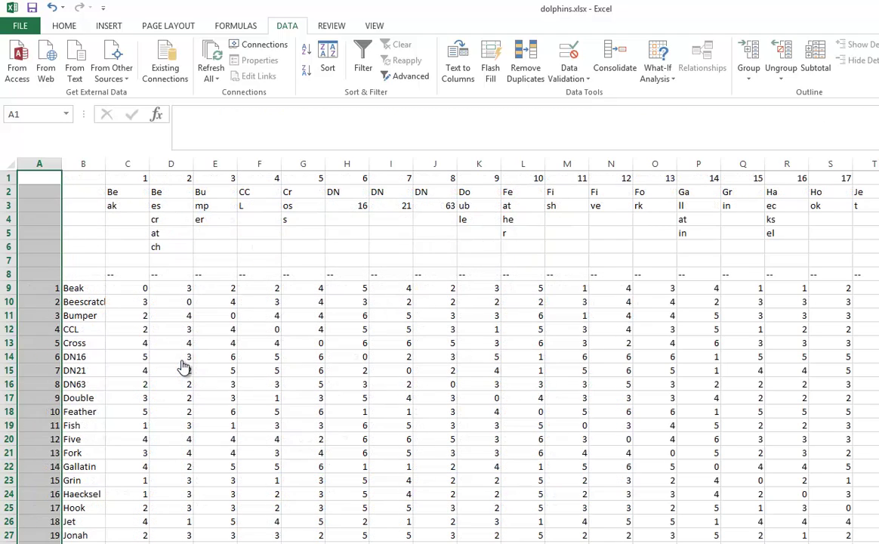
- Examine the split distance matrix down to its last rows, and inspect cell C9 for Beak and cell D12 for CCL and Beescratch
scroll(183, 367, down, 20)
scroll(184, 367, up, 8)
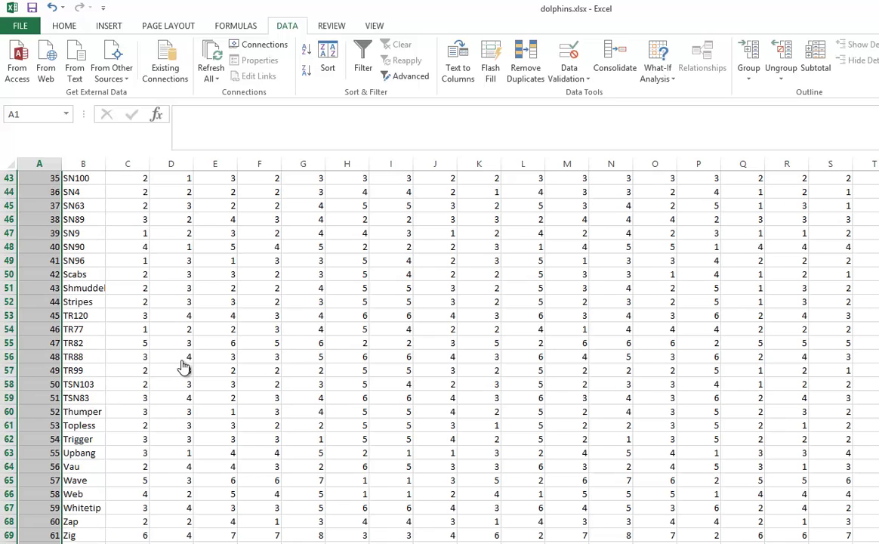
scroll(184, 367, up, 14)
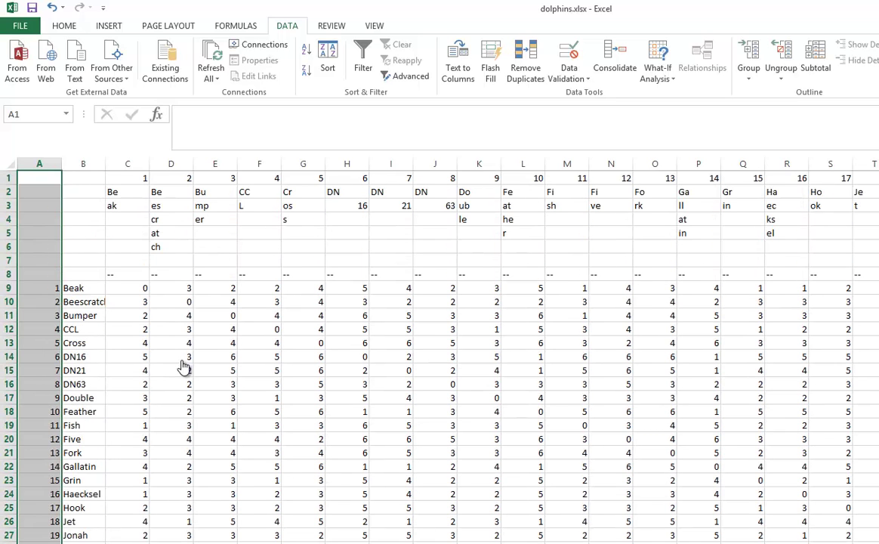
key(Right)
key(Right)
key(Down)
key(Down)
key(Down)
key(Down)
key(Down)
key(Down)
key(Down)
key(Down)
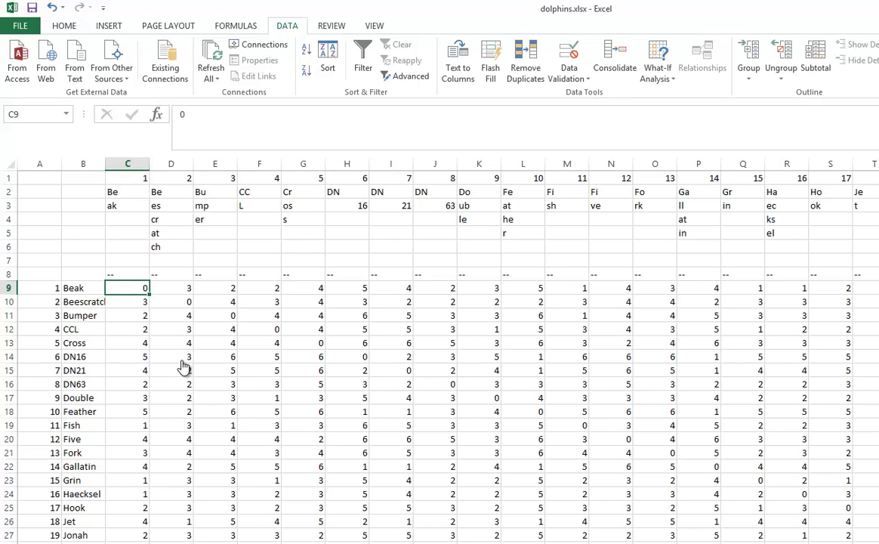
key(Right)
key(Down)
key(Down)
key(Down)
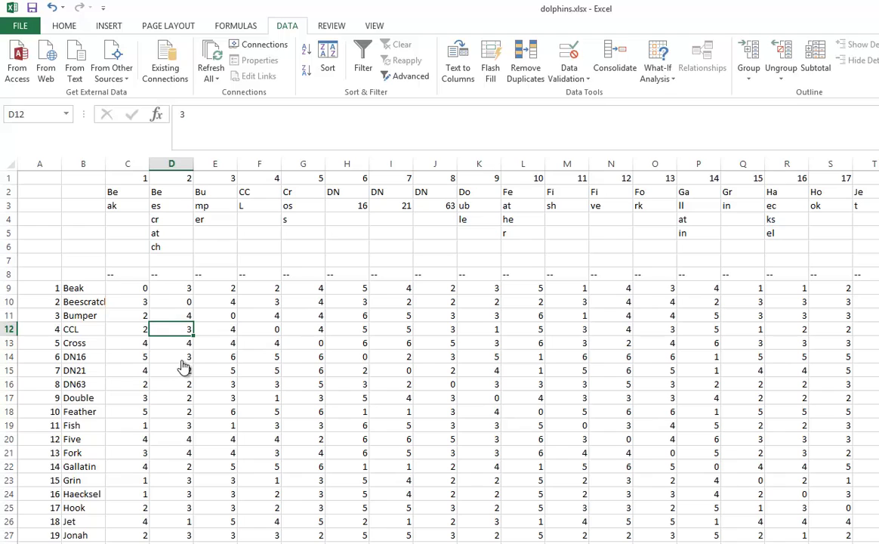
- Switch back to UCINET and open the old density procedure from the network cohesion measures
key(alt+Tab)
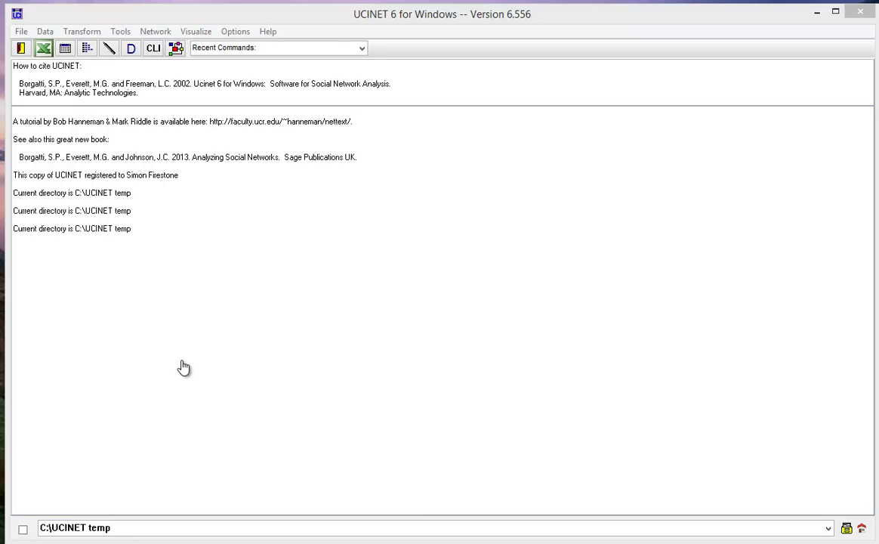
key(alt+n)
key(Down)
key(Right)
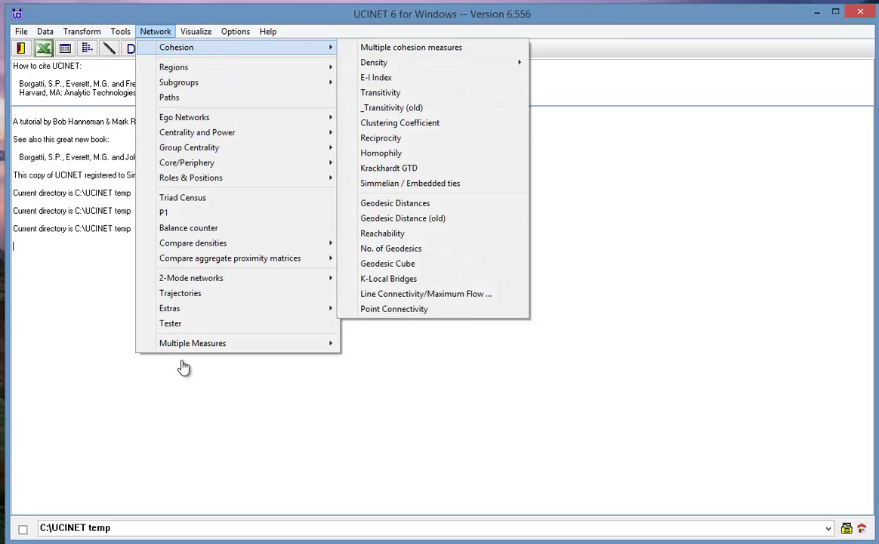
key(Right)
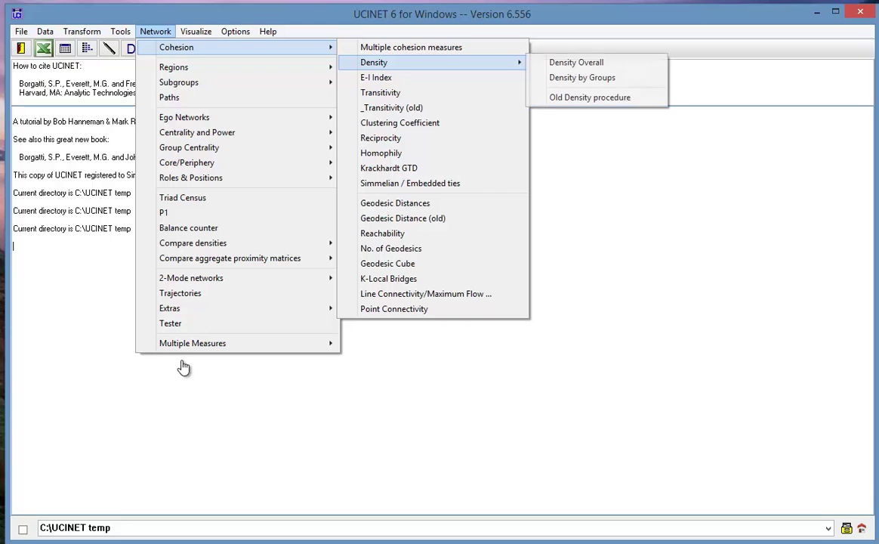
key(Down)
key(Down)
key(Down)
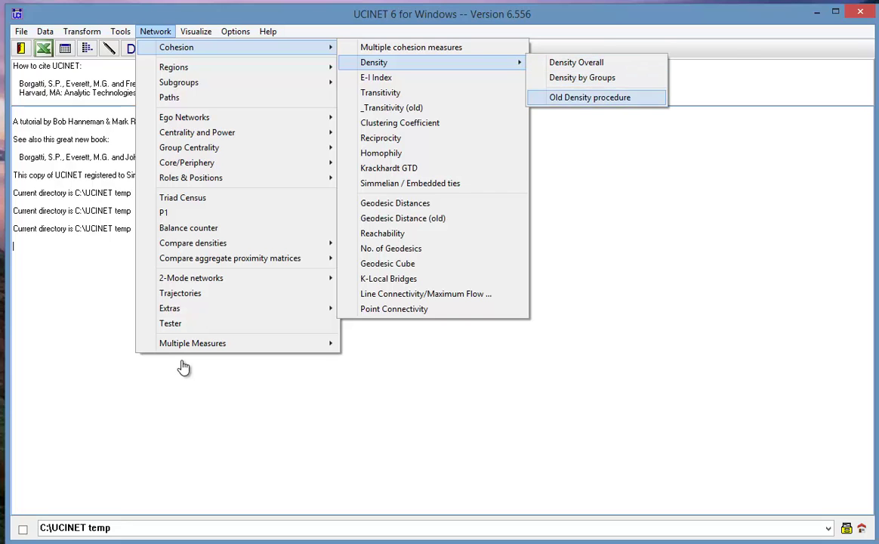
key(Return)
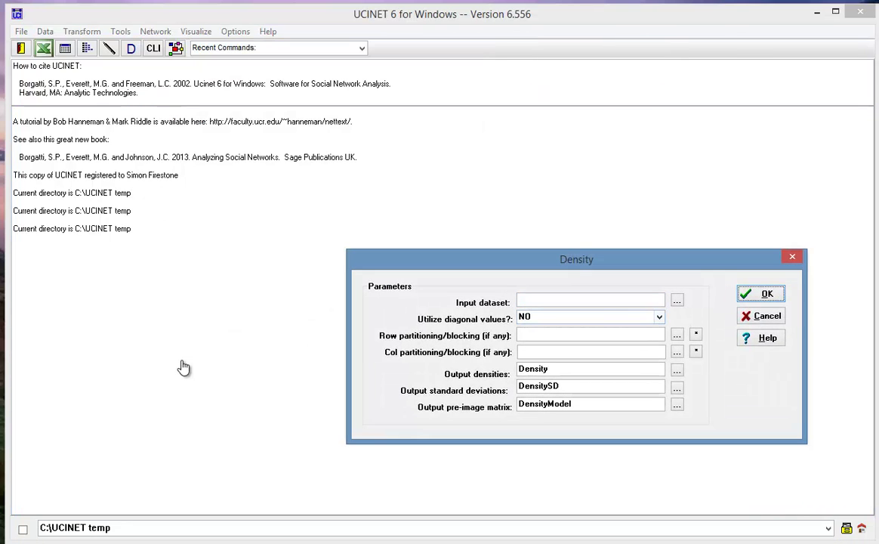
- Choose dolphins_binary.##h as the input dataset and calculate its density without utilizing diagonal values
key(Tab)
key(Return)
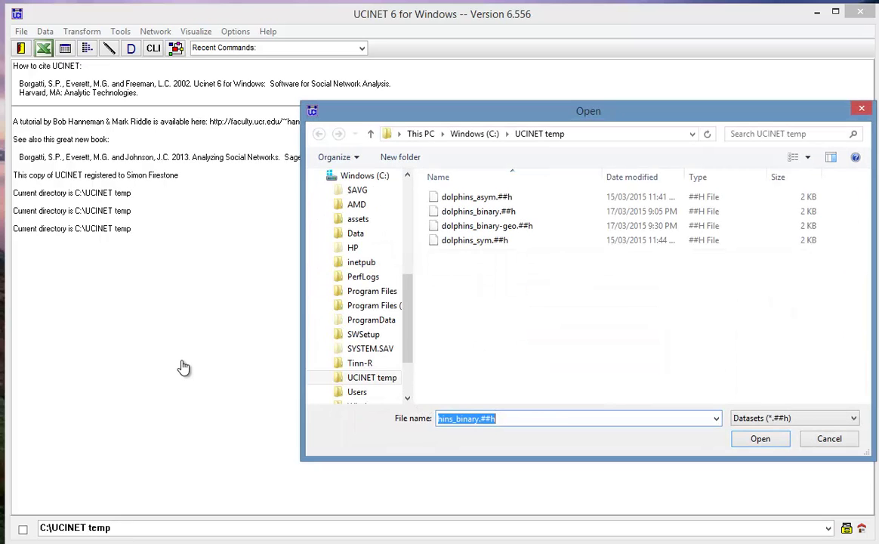
key(shift+Tab)
key(Down)
key(Up)
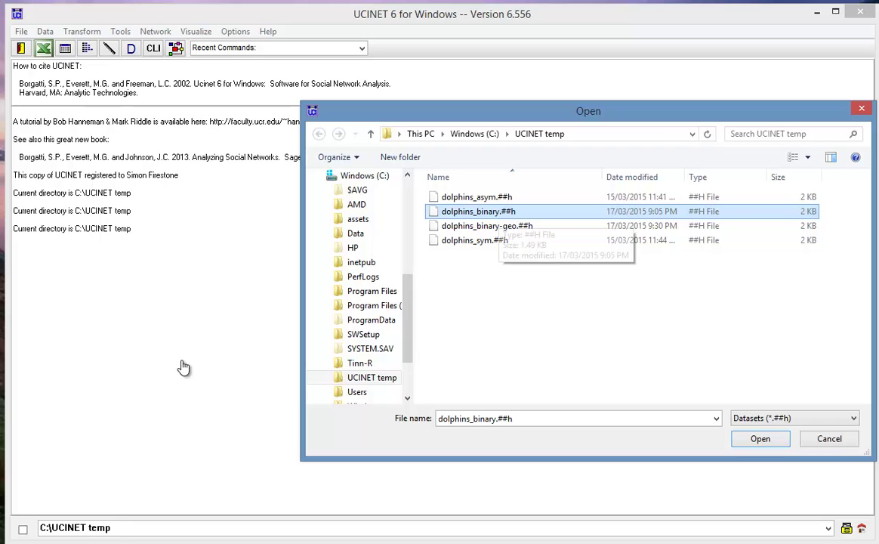
key(Return)
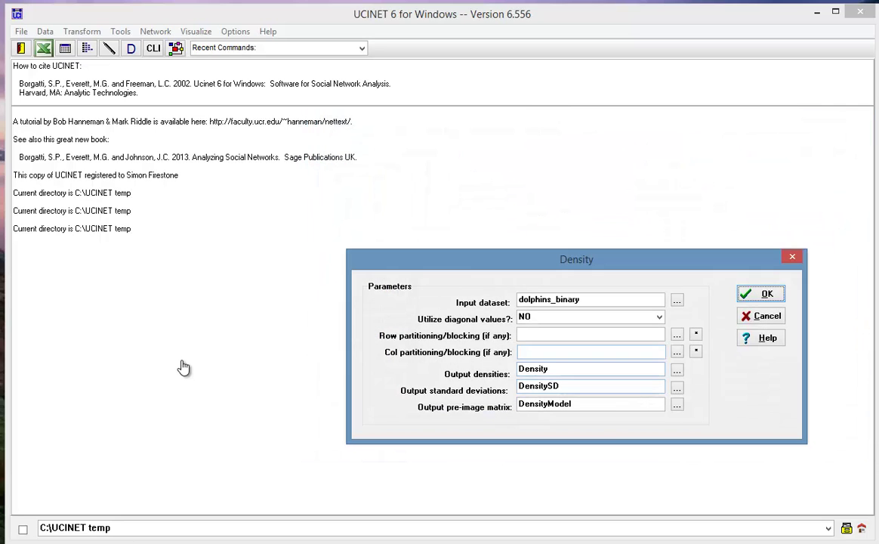
key(Return)
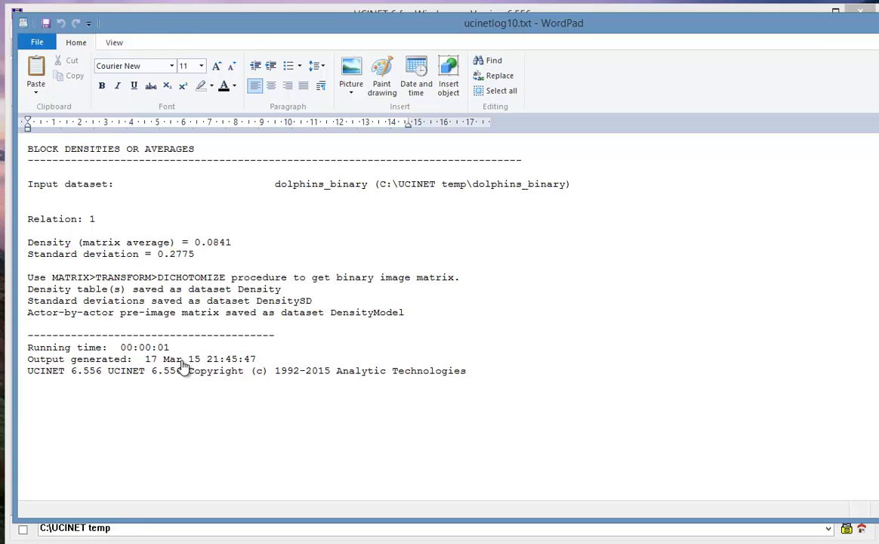
- Look up cohesion in the UCINET help index and highlight the relevant passage in the topic text
key(alt+F4)
key(alt+h)
key(Down)
key(Return)
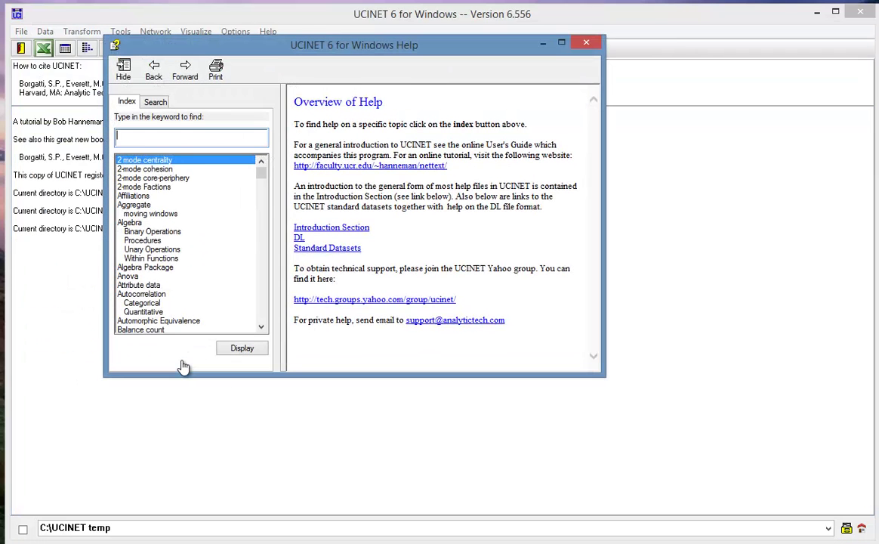
text(cohesion)
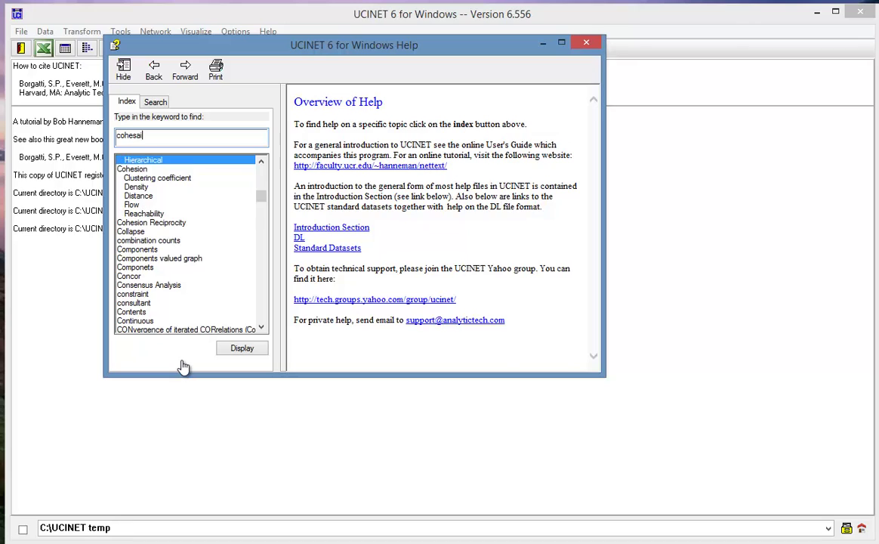
key(Down)
key(Down)
key(Return)
mouse_move(389, 144)
mouse_down()
mouse_move(578, 145)
mouse_move(521, 154)
mouse_move(575, 154)
mouse_up()
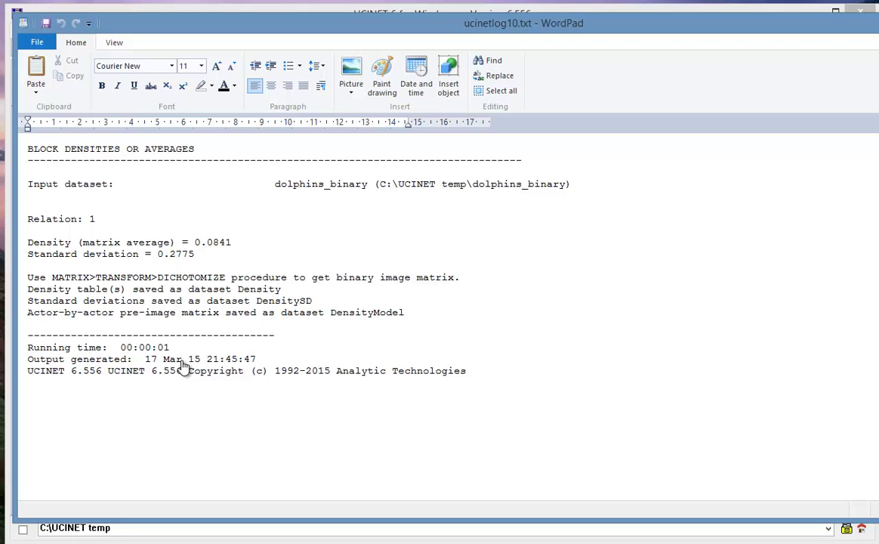
- Examine the matrix average density reported for dolphins_binary in the ucinetlog10.txt density log
key(Down)
key(Down)
key(Down)
key(Right)
key(Right)
key(Right)
key(Right)
- Return to UCINET and run the Clustering Coefficient procedure on dolphins_binary, saving the node-level output as ClusteringCoefficients
key(alt+Tab)
key(alt+n)
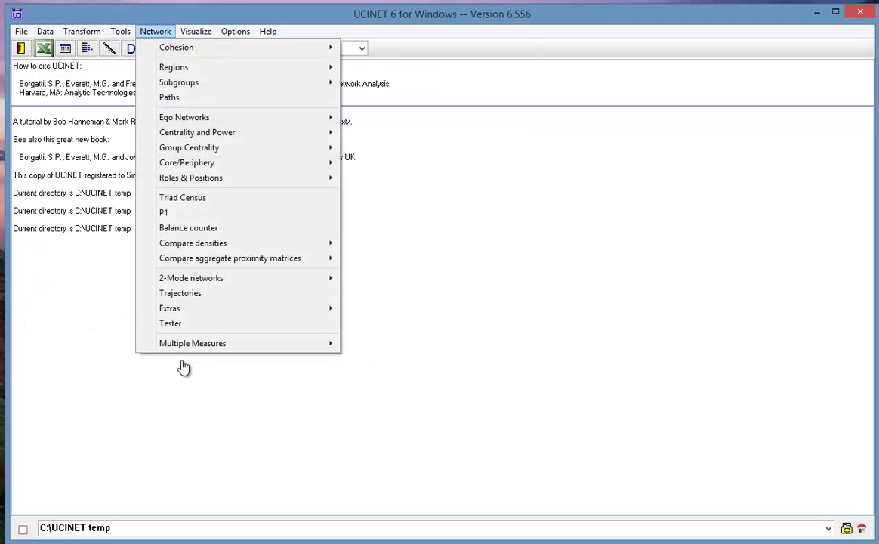
key(Right)
key(Down)
key(Down)
key(Down)
key(Down)
key(Down)
key(Return)
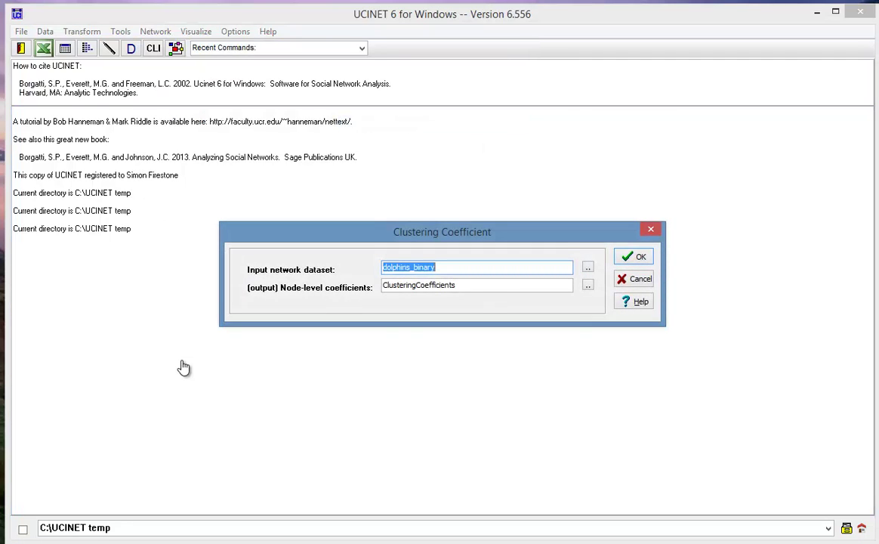
key(Return)
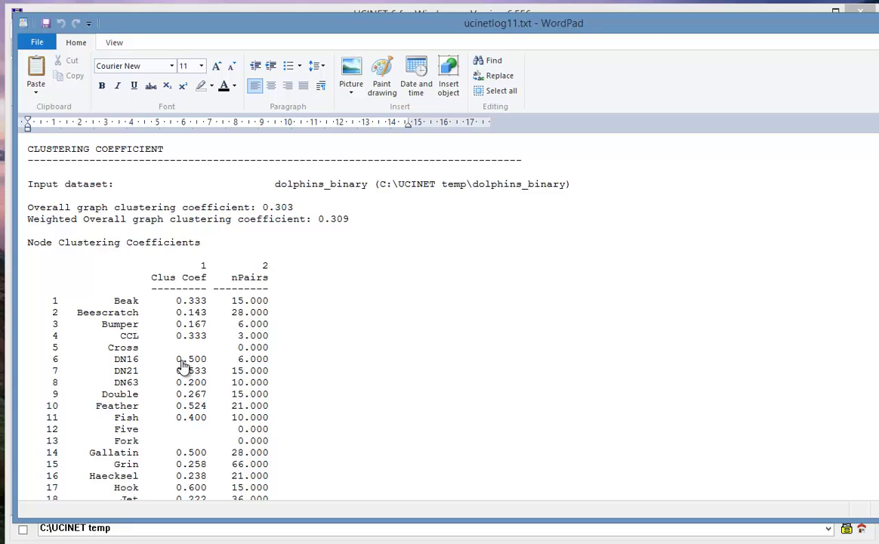
- Compare the dolphins_binary network diagram in NetDraw with the example clustering coefficient picture in the browser
key(alt+F4)
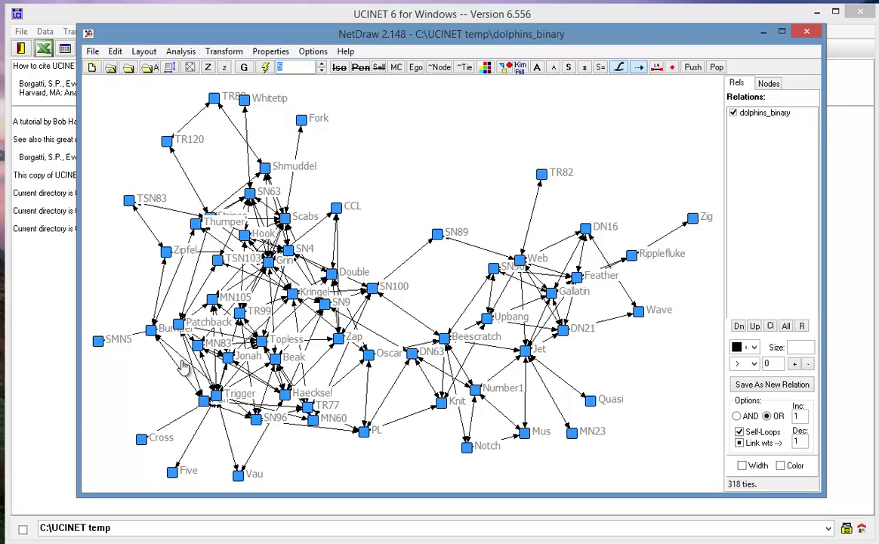
key(alt+Tab)
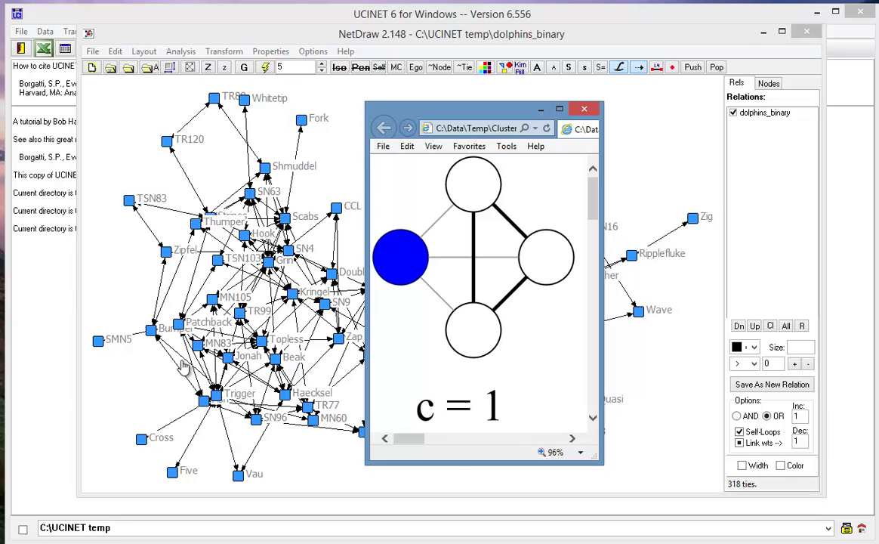
click(182, 366)
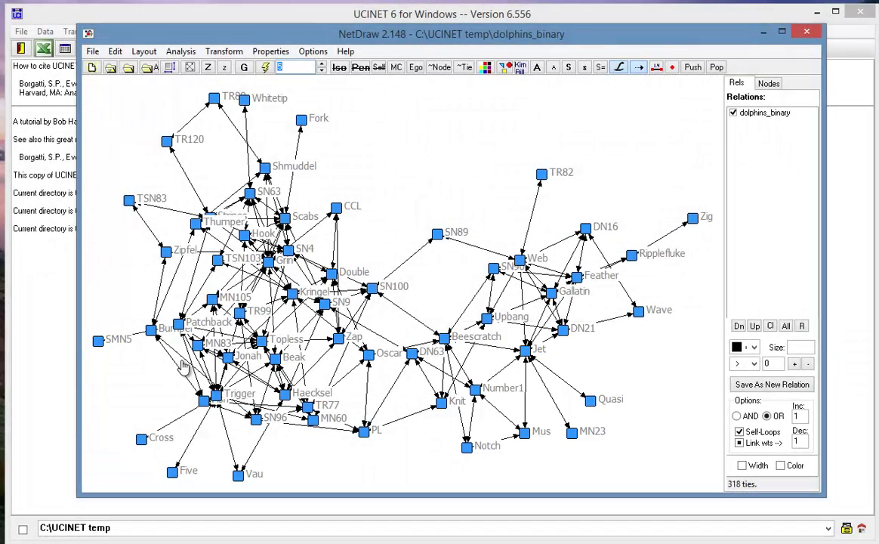
- Inspect the node clustering coefficients in the ucinetlog9.txt log, highlighting the row and coefficient for Jet
key(alt+Tab)
scroll(184, 367, down, 1)
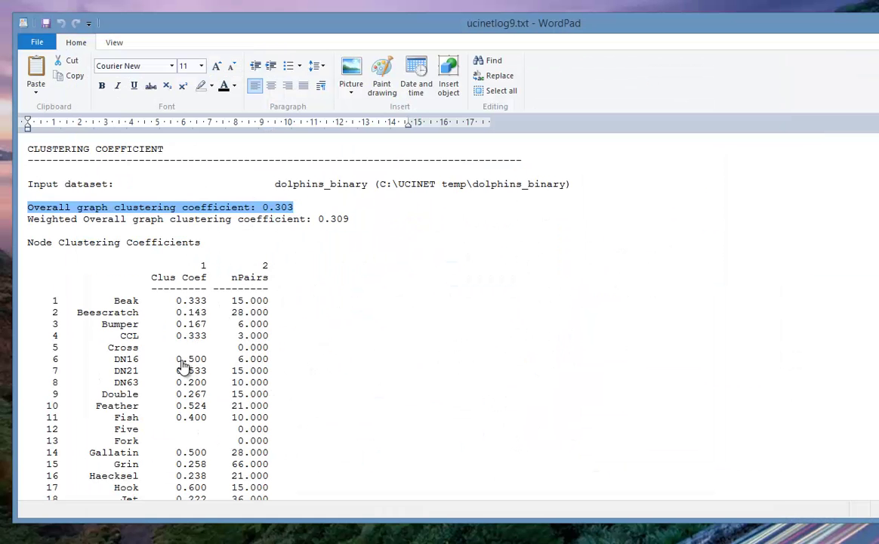
scroll(184, 365, down, 4)
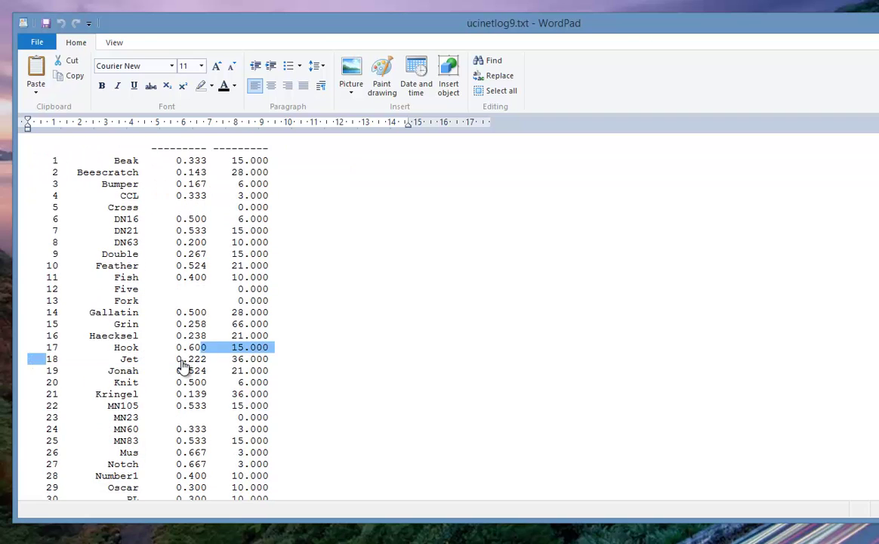
drag(46, 359, 273, 359)
scroll(184, 365, up, 1)
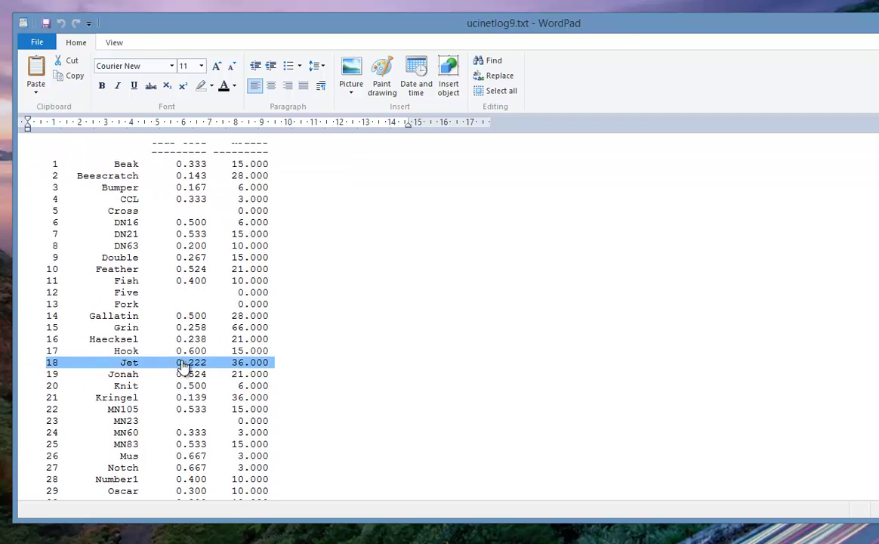
scroll(183, 366, up, 3)
scroll(184, 366, down, 1)
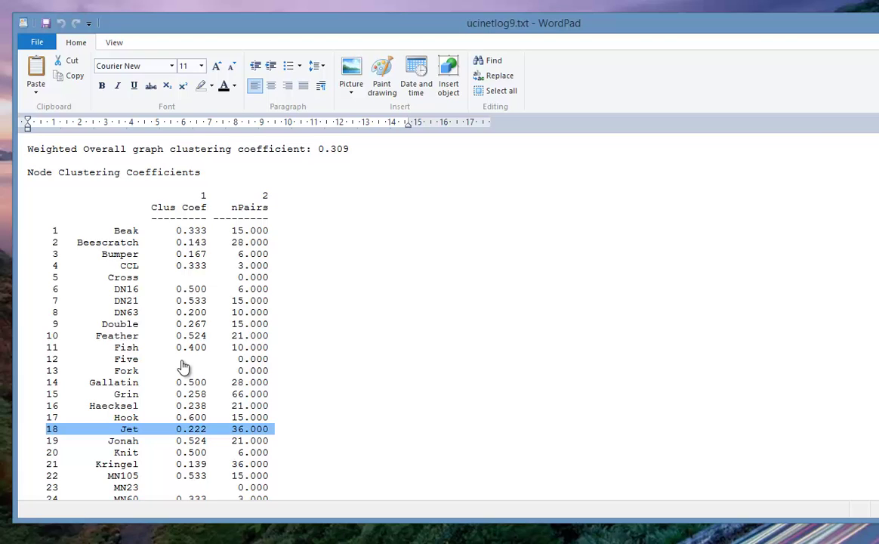
click(177, 429)
drag(170, 428, 207, 428)
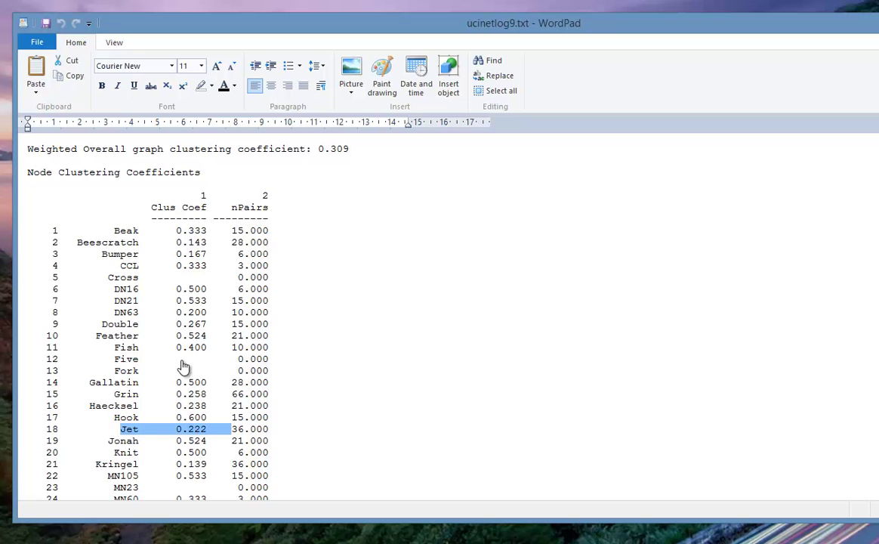
scroll(184, 366, up, 1)
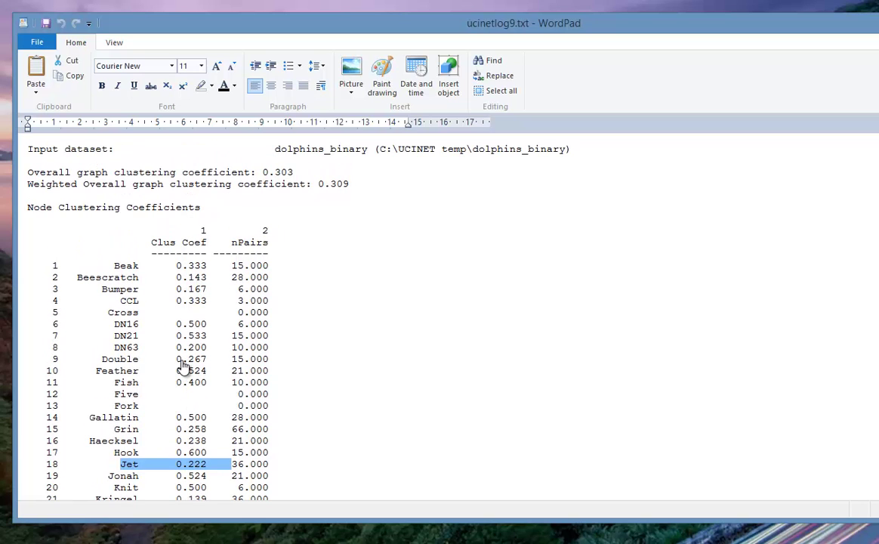
scroll(183, 366, up, 1)
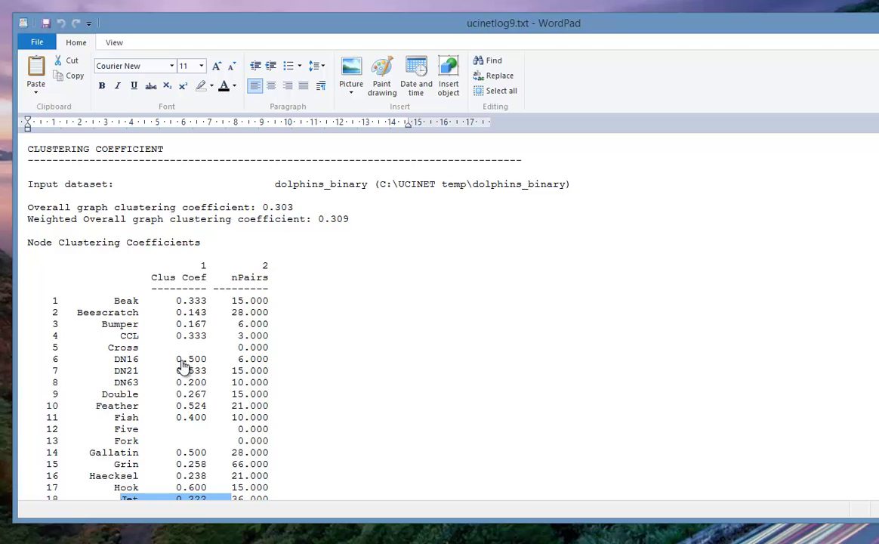
- Highlight the row for Quasi in the node clustering coefficients and compare it with the NetDraw network diagram
scroll(184, 366, down, 11)
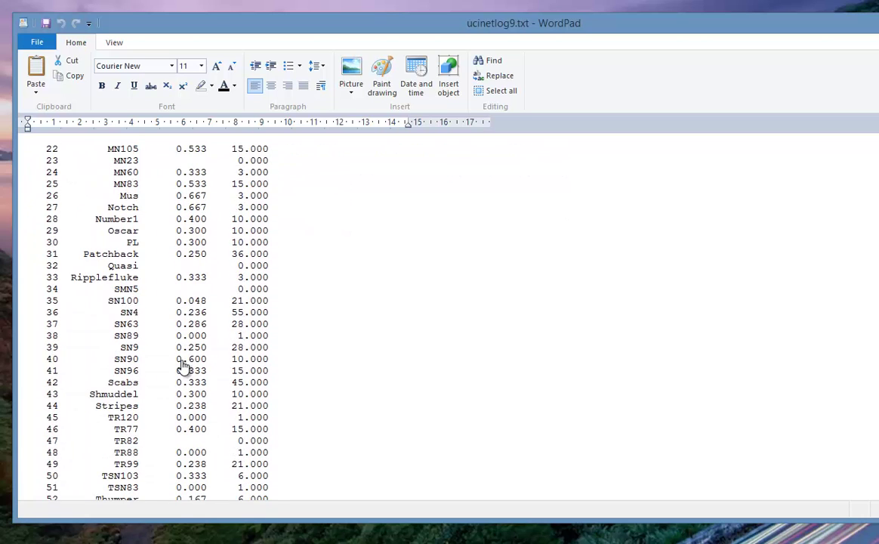
drag(46, 265, 272, 266)
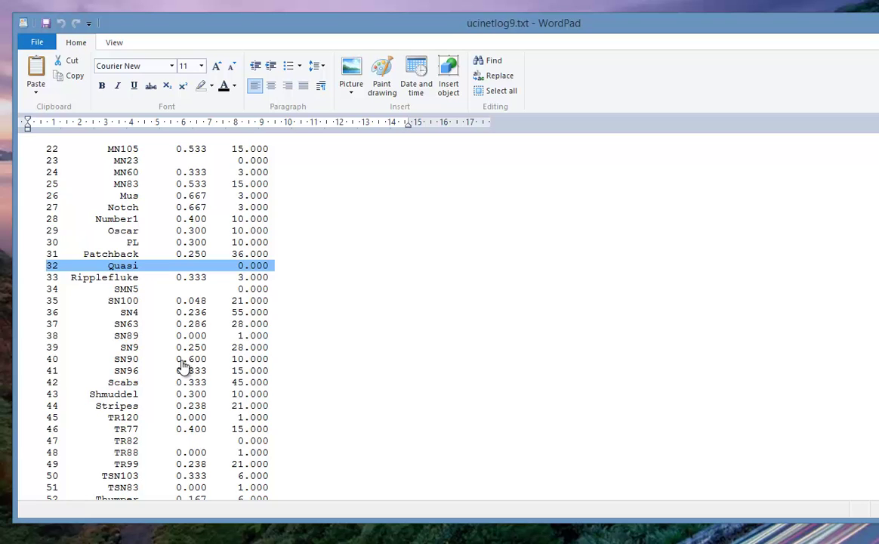
scroll(184, 366, down, 1)
scroll(184, 366, up, 12)
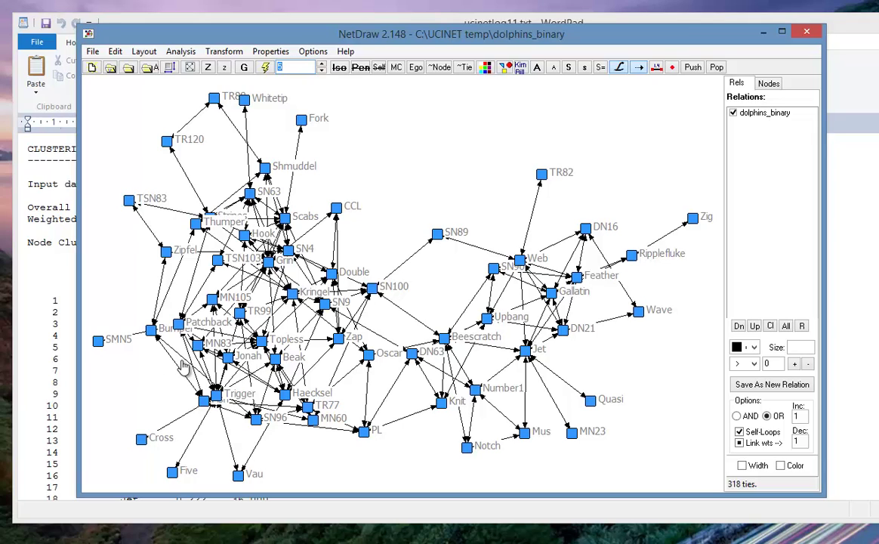
key(alt+Tab)
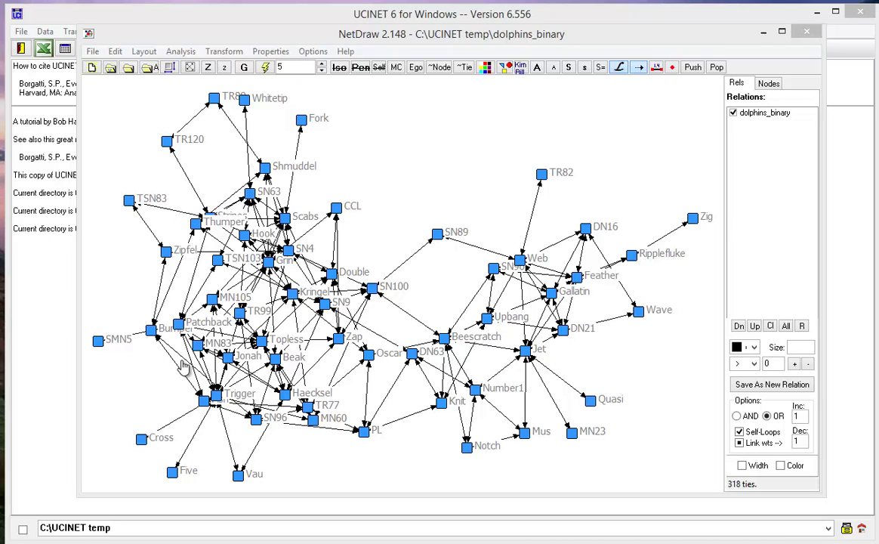
- Return to the UCINET main window and open the Degree procedure from the centrality and power measures
key(alt+F4)
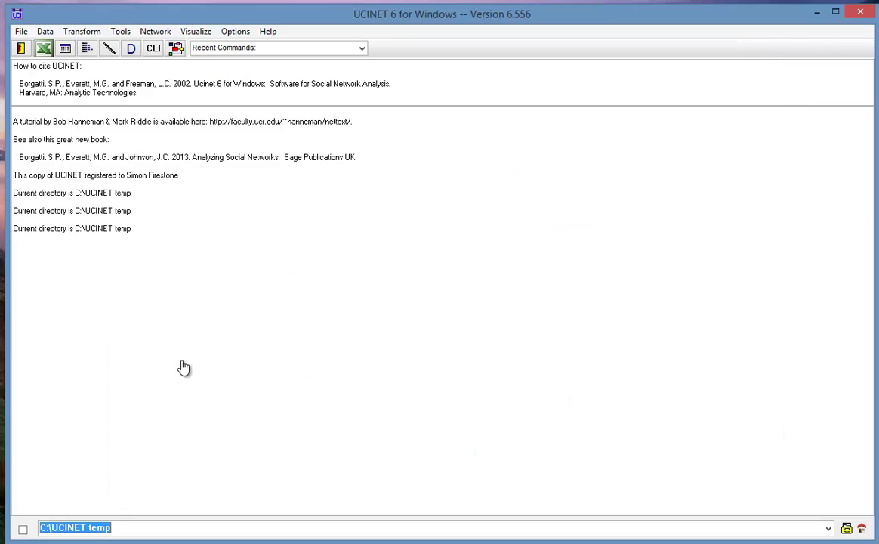
key(Return)
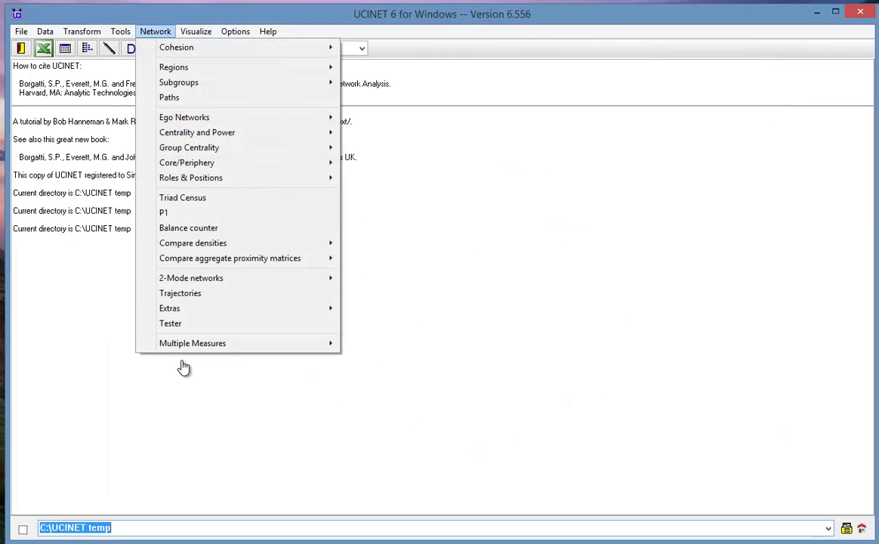
key(Down)
key(Down)
key(Down)
key(Down)
key(Down)
key(Down)
key(Right)
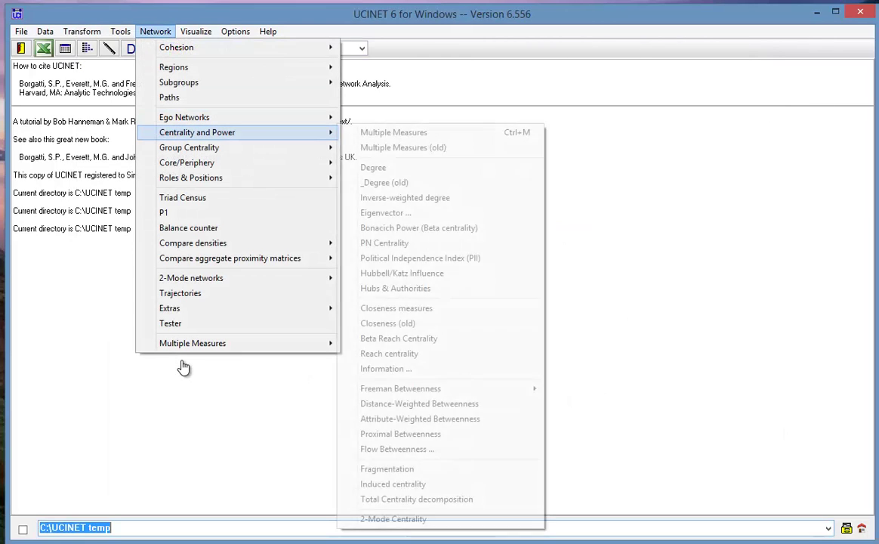
key(Down)
key(Down)
key(Down)
key(Return)
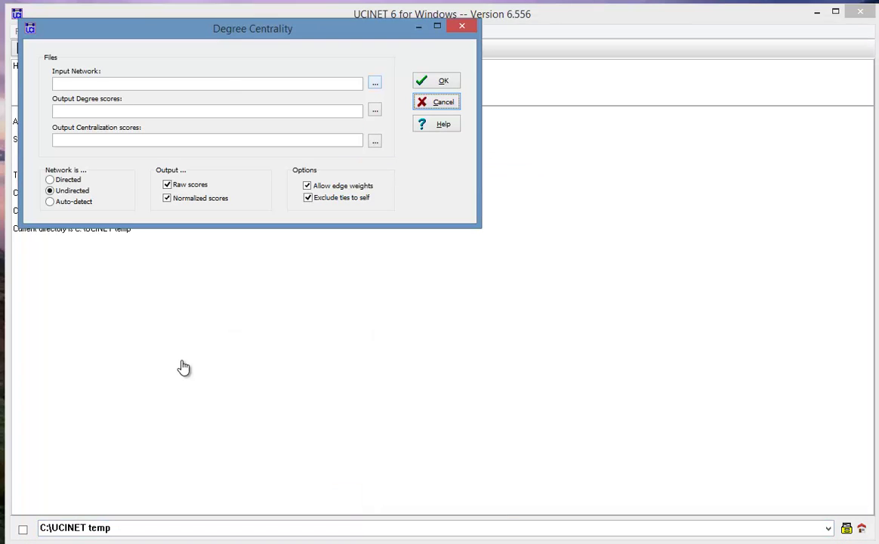
- Choose dolphins_binary.##h from the UCINET temp folder as the input network for Degree Centrality
key(Tab)
key(space)
key(shift+Tab)
key(Down)
key(Down)
key(Down)
key(Down)
key(Down)
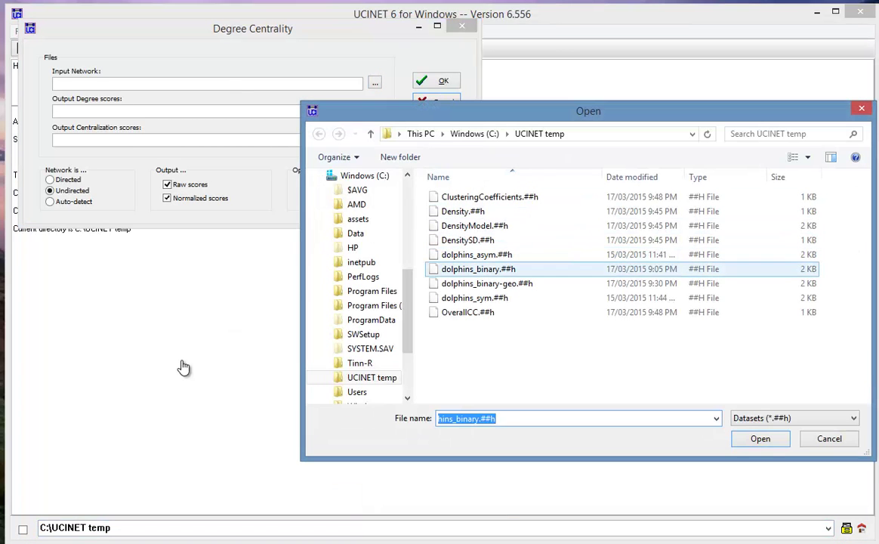
key(Return)
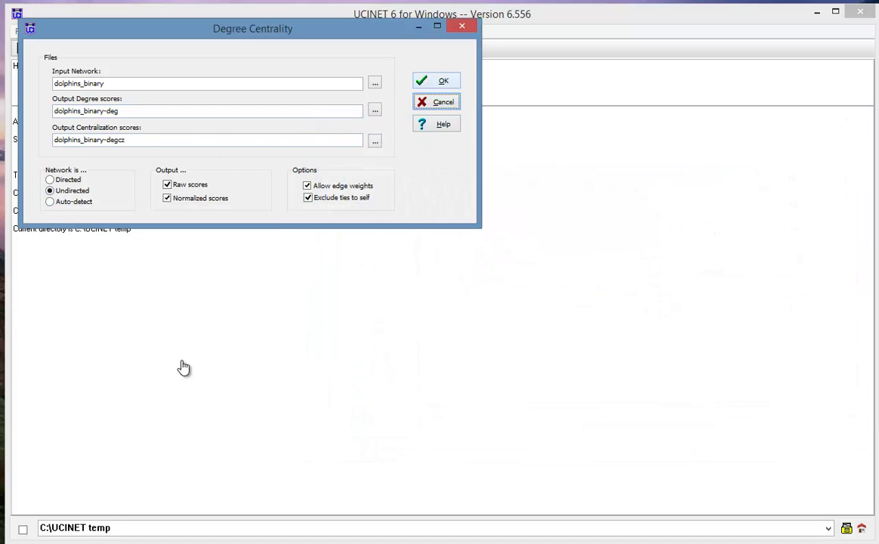
- Run Degree Centrality on dolphins_binary as undirected and inspect the output log, highlighting Jet's degree and the graph centralization row
key(Return)
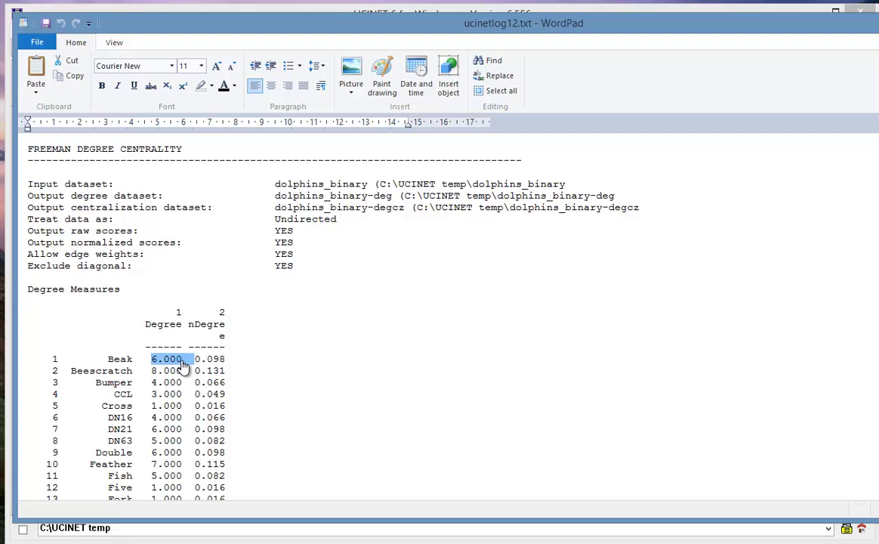
scroll(184, 366, down, 2)
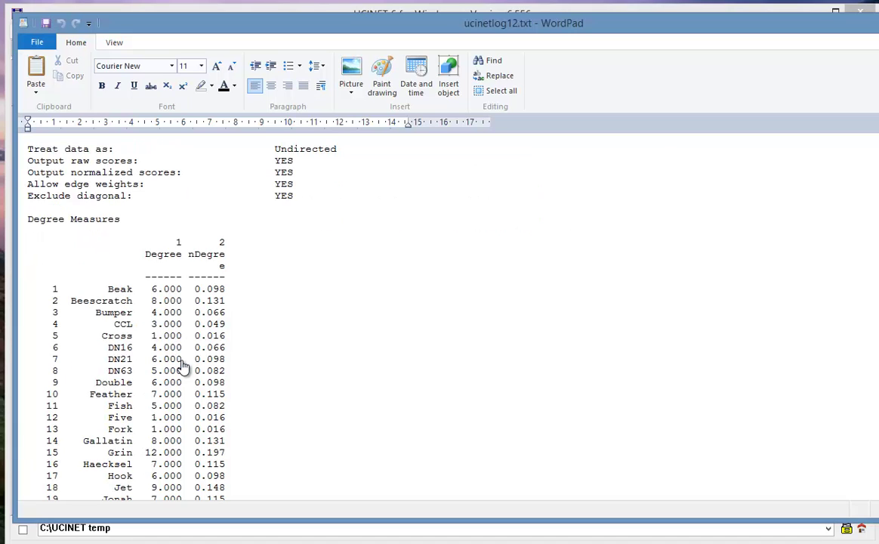
drag(114, 487, 194, 487)
scroll(183, 366, down, 8)
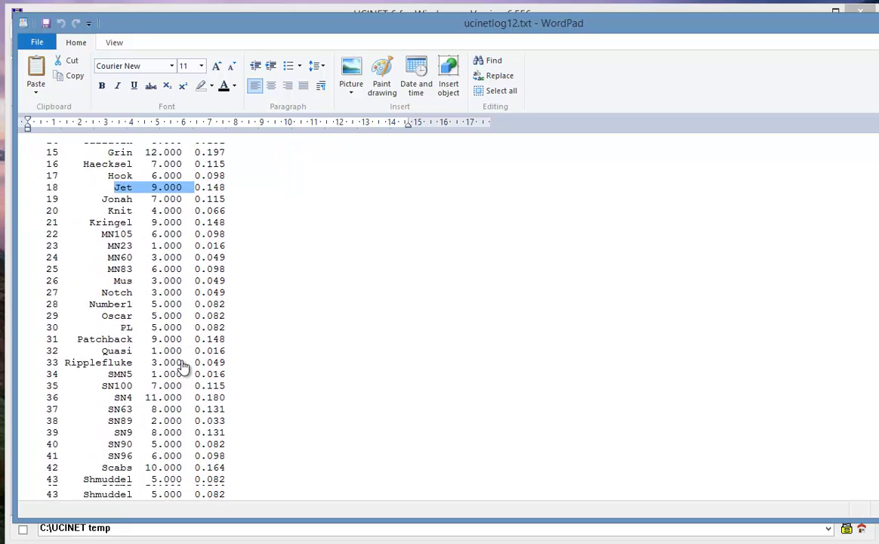
scroll(183, 366, down, 12)
drag(64, 389, 120, 389)
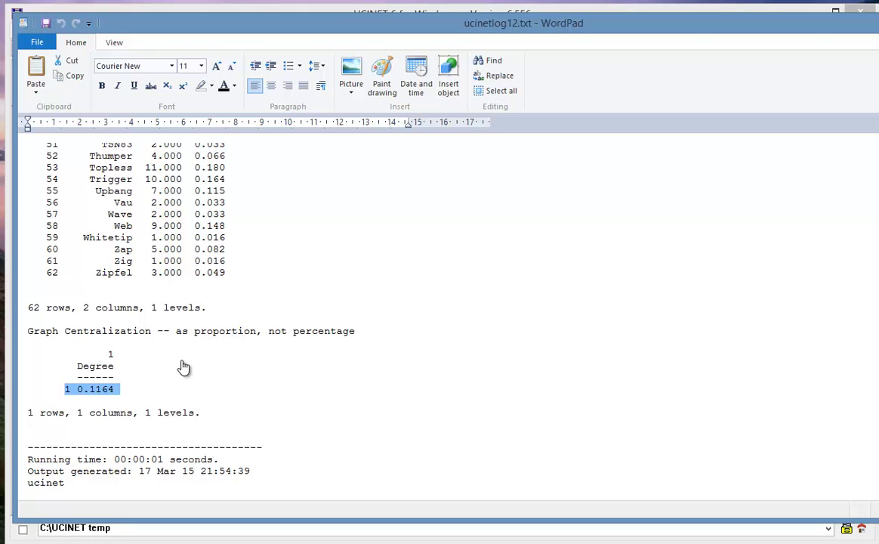
- Copy the Degree Measures table from the ucinetlog12.txt log, including the Degree and nDegree column headings
key(shift+Up)
key(shift+Up)
key(shift+Up)
key(shift+Up)
key(shift+Up)
key(shift+Up)
key(shift+Up)
key(shift+Up)
key(shift+Up)
key(shift+Up)
key(shift+Up)
key(shift+Up)
key(shift+Up)
key(shift+Up)
key(shift+Up)
key(shift+Up)
key(shift+Up)
key(shift+Up)
key(shift+Up)
key(shift+Up)
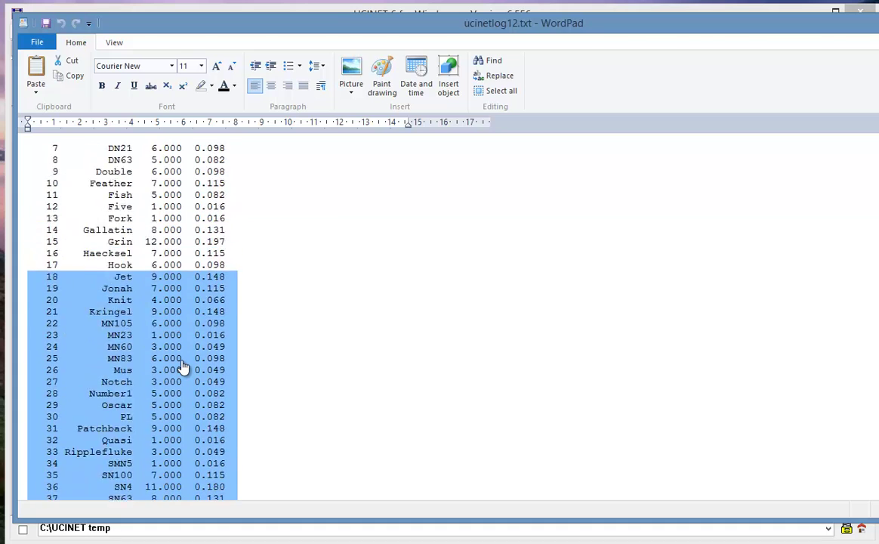
key(shift+Up)
key(shift+Up)
key(shift+Up)
key(shift+Up)
key(shift+Up)
key(shift+Up)
key(shift+Up)
key(shift+Up)
key(shift+Up)
key(shift+Up)
key(shift+Up)
key(shift+Up)
key(shift+Up)
key(shift+Up)
key(shift+Up)
key(shift+Up)
key(shift+Up)
key(shift+Up)
key(shift+Up)
key(shift+Up)
key(shift+Down)
key(shift+Down)
key(shift+Down)
key(shift+Down)
key(shift+Down)
key(shift+Down)
key(shift+Down)
key(shift+Down)
key(shift+Down)
key(shift+Down)
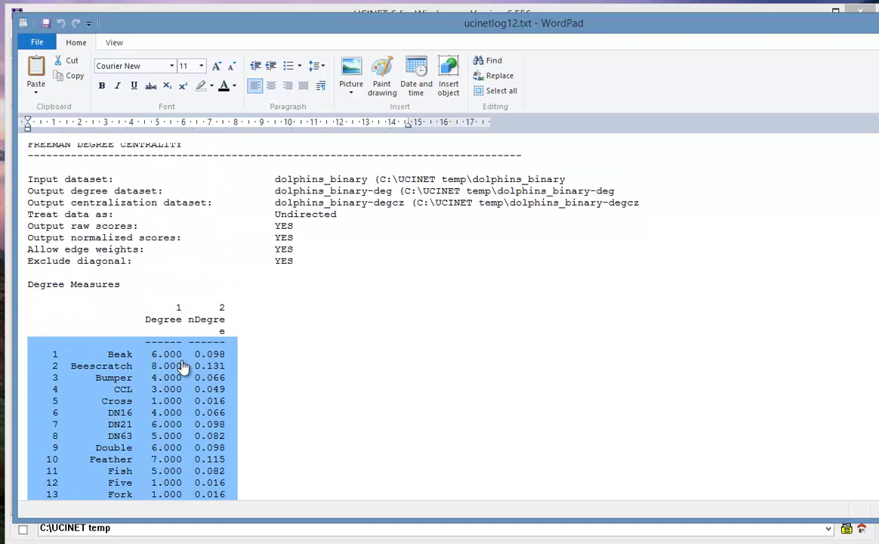
key(shift+Up)
key(shift+Up)
key(ctrl+c)
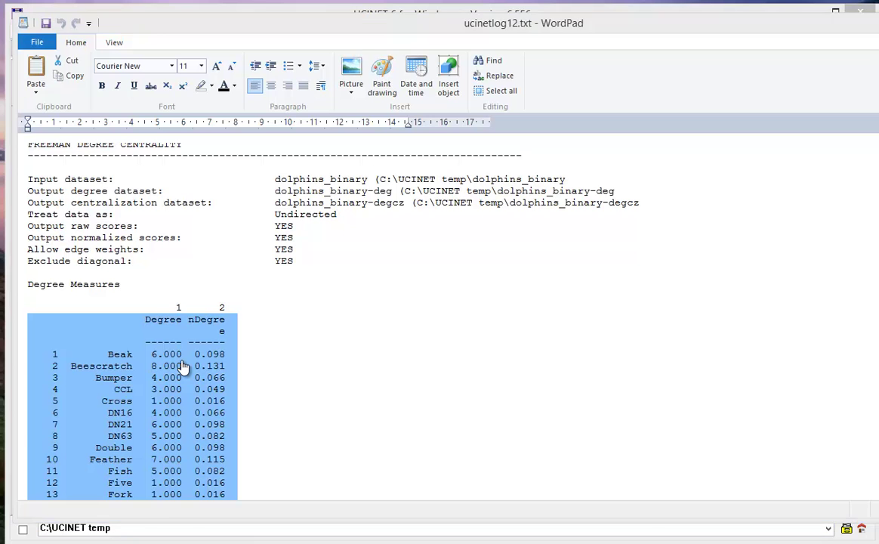
- Switch to the dolphins.xlsx workbook in Excel and paste the copied degree table at A1 of the blank worksheet
key(alt+Tab)
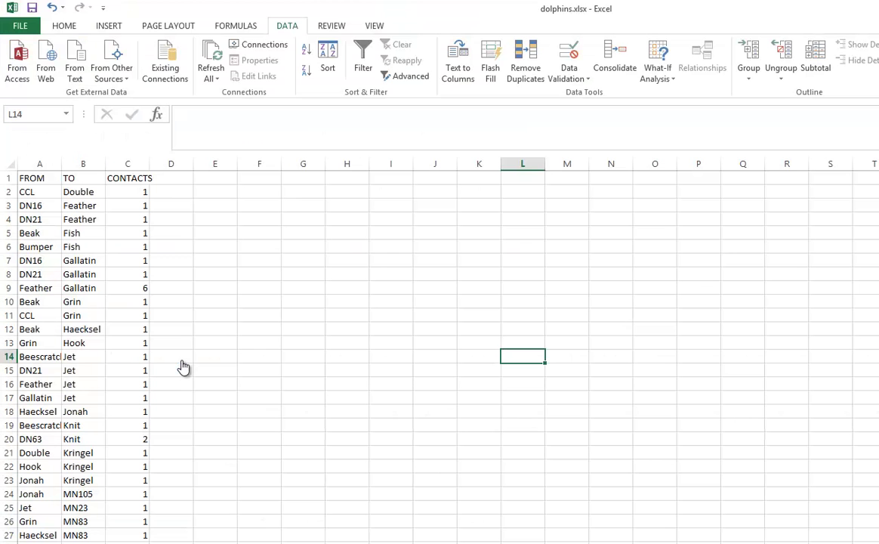
key(ctrl+Page_Down)
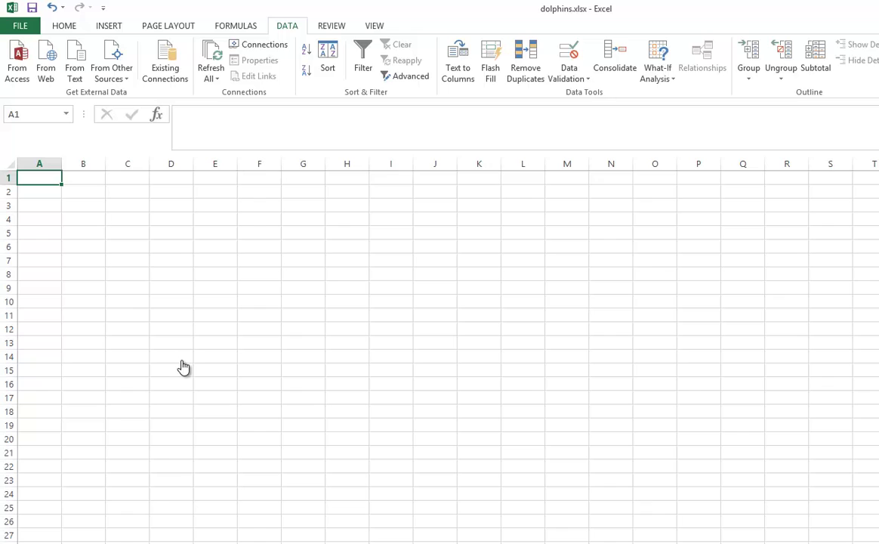
key(ctrl+v)
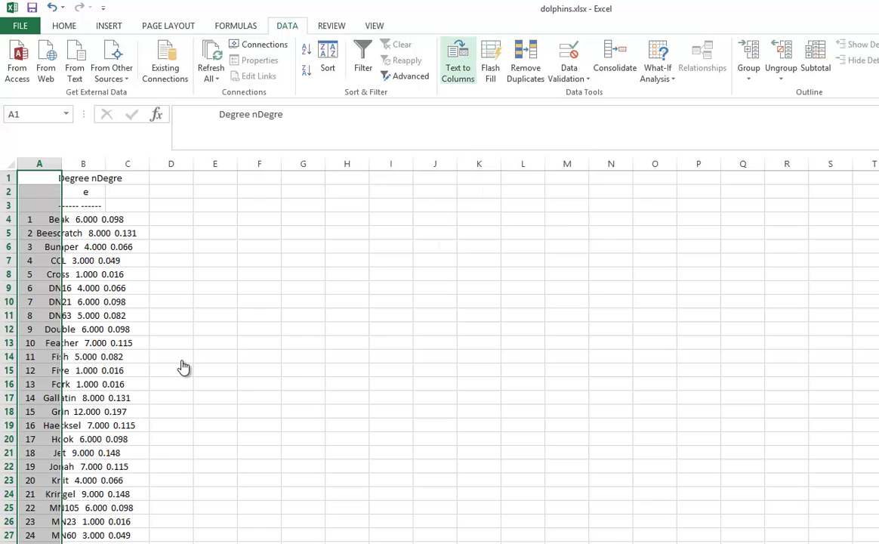
- Split the pasted degree data into separate columns with Text to Columns, using fixed width, the suggested breaks and General format
click(457, 60)
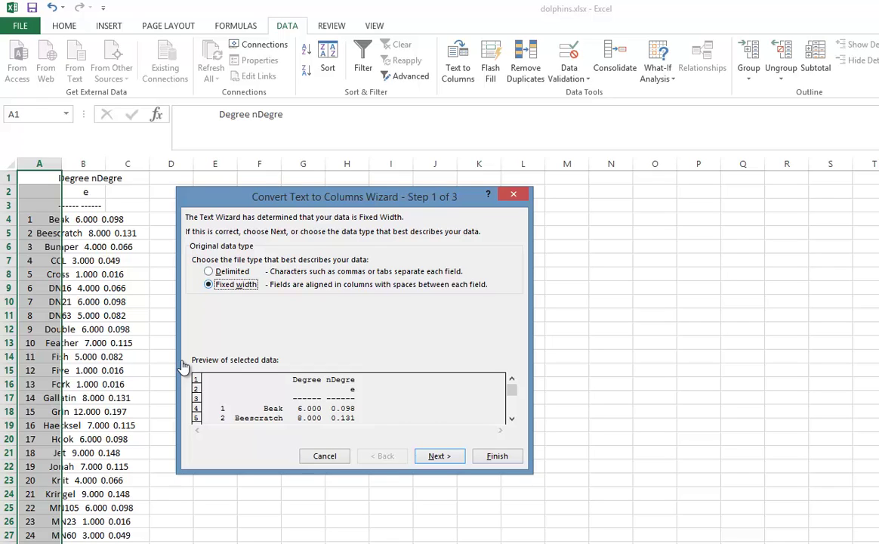
key(Return)
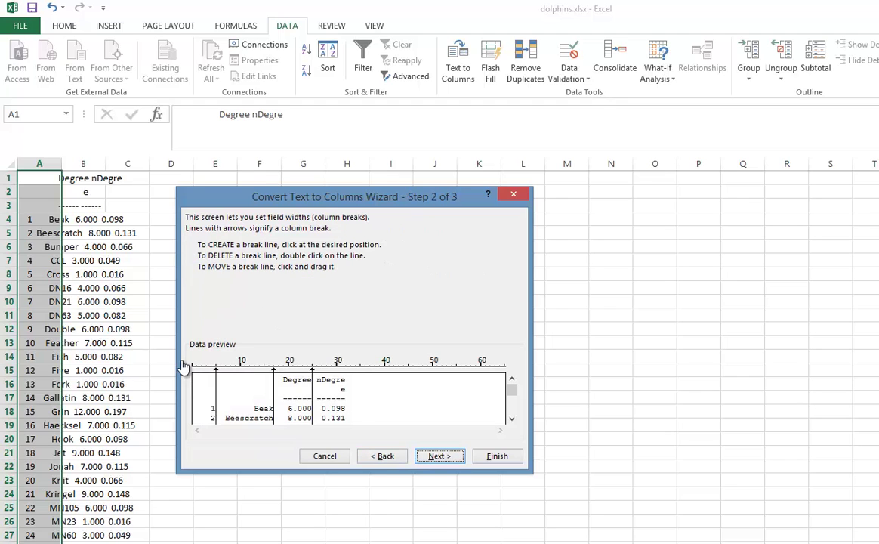
key(Return)
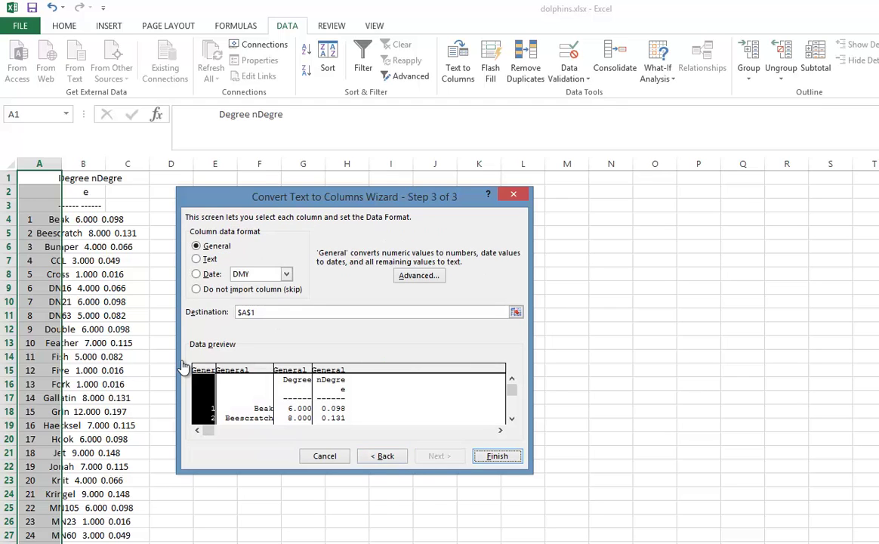
key(Return)
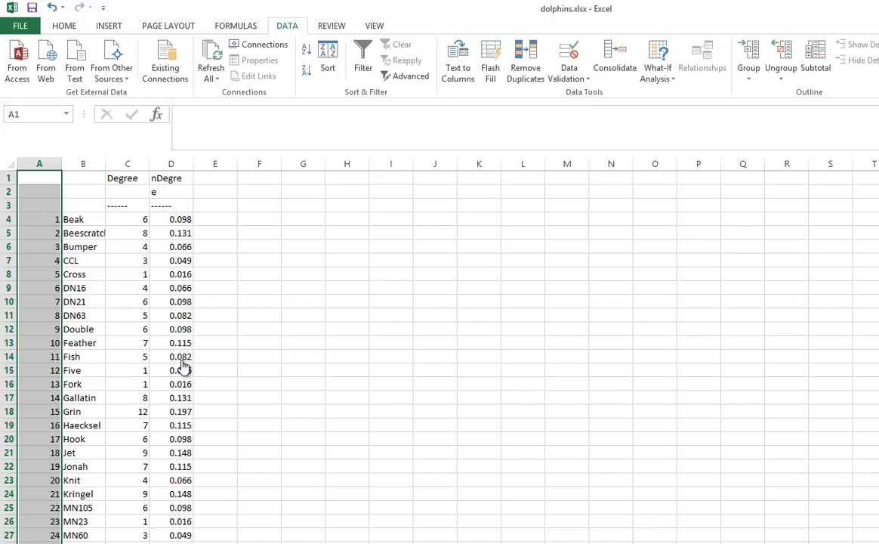
key(ctrl+Home)
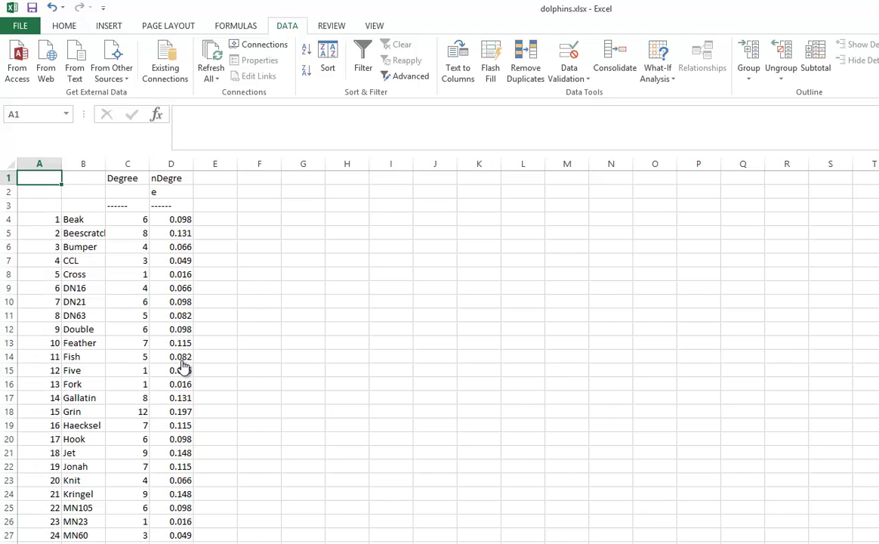
- Open the Descriptive Statistics analysis tool and set its input range to the degree values in C4:C65
key(alt+a)
key(y)
key(2)
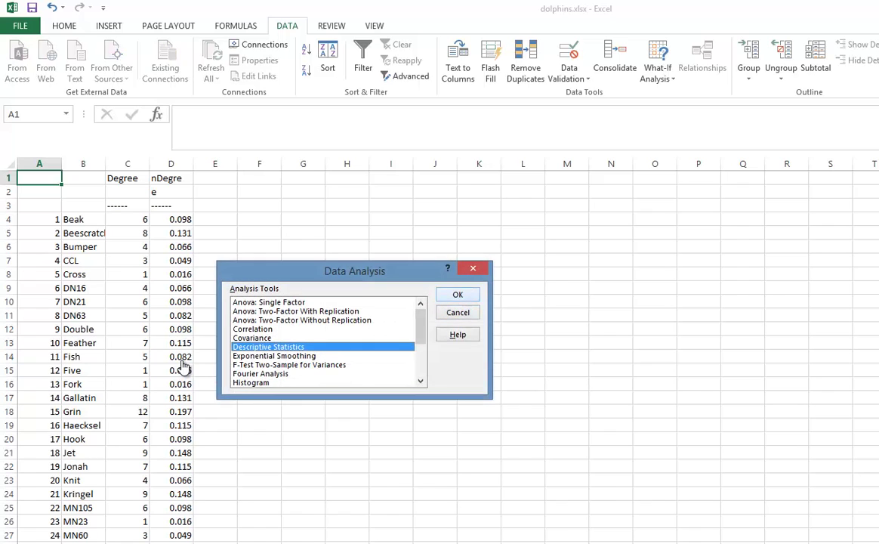
key(Return)
drag(182, 367, 182, 367)
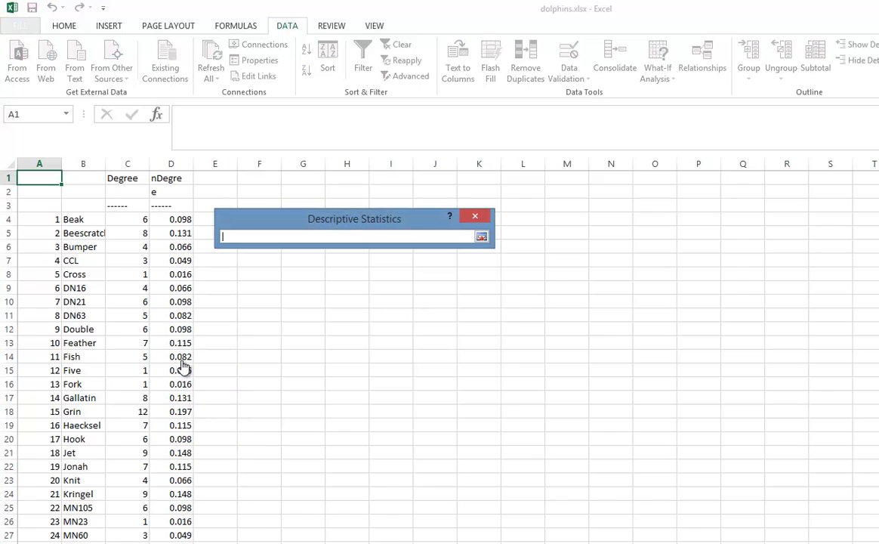
key(Right)
key(Right)
key(Down)
key(Down)
key(Down)
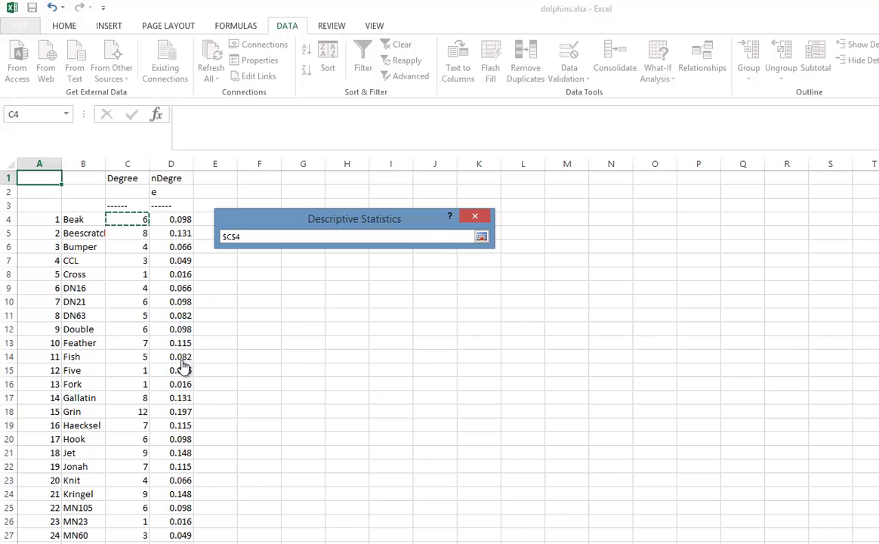
key(ctrl+shift+Down)
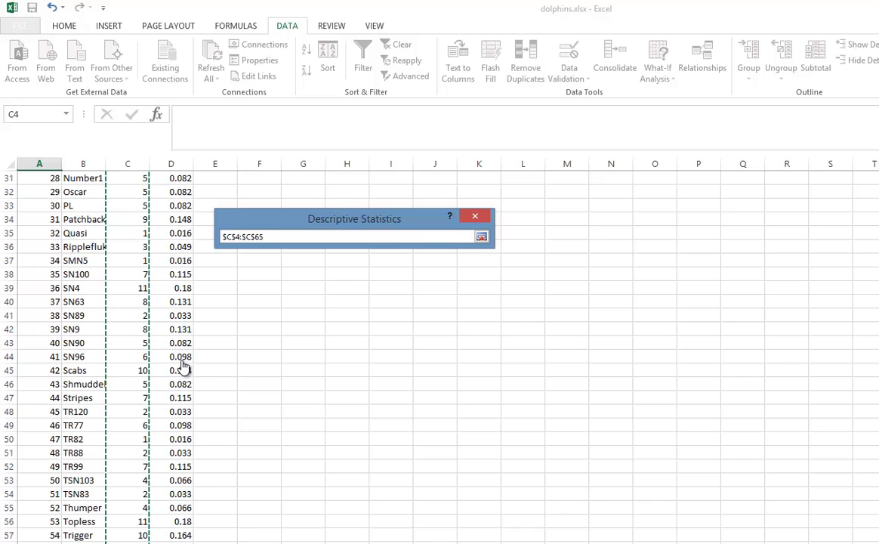
key(Return)
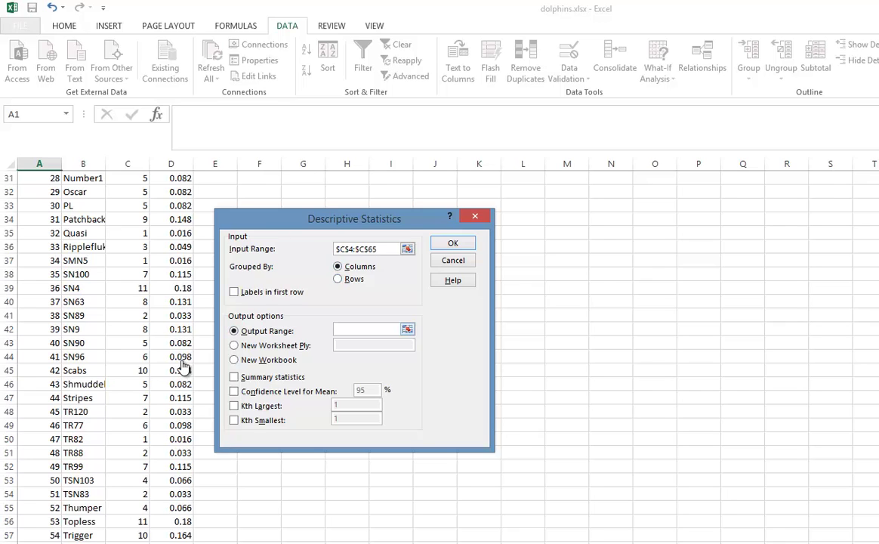
- Set the descriptive statistics output range to F1, enable summary statistics and generate the table
click(407, 329)
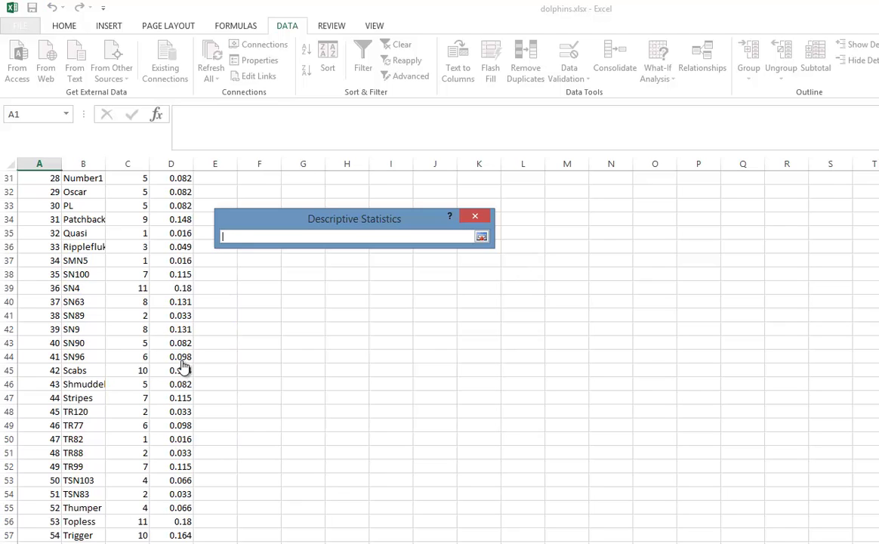
key(ctrl+Home)
click(259, 178)
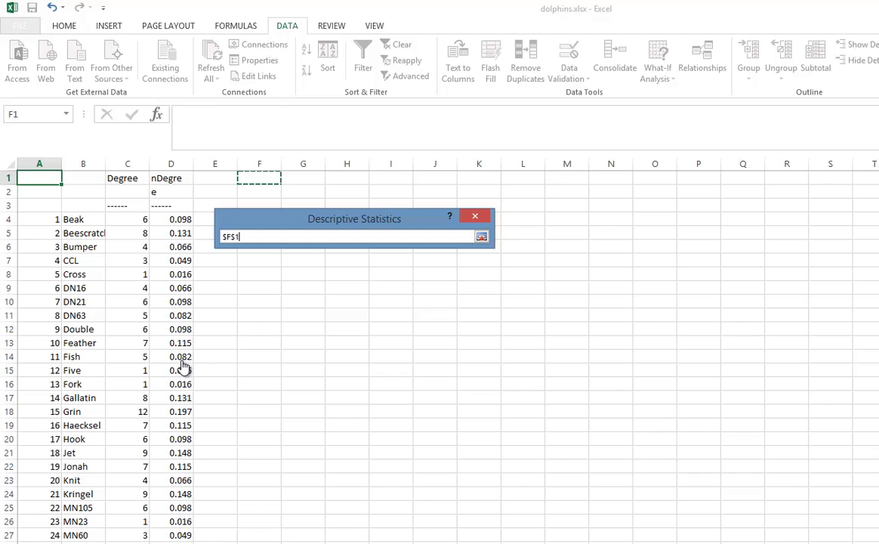
key(Return)
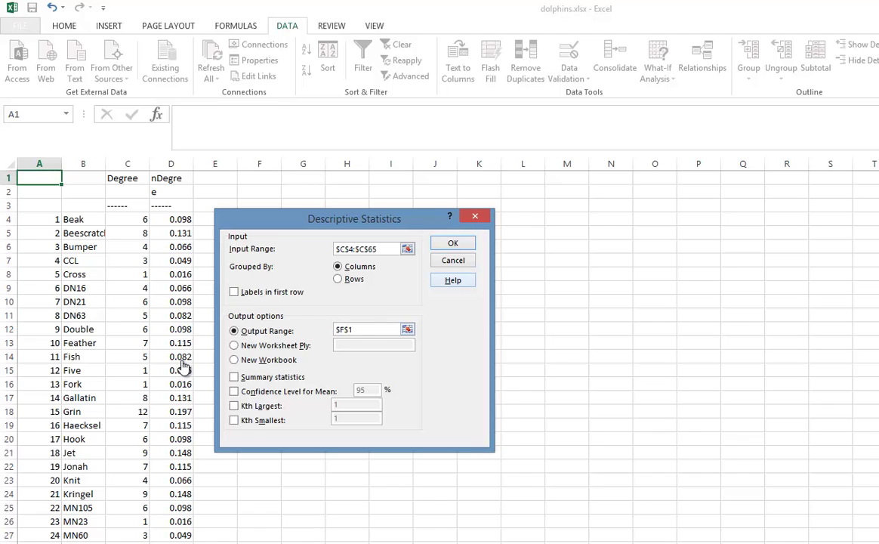
click(234, 376)
key(Return)
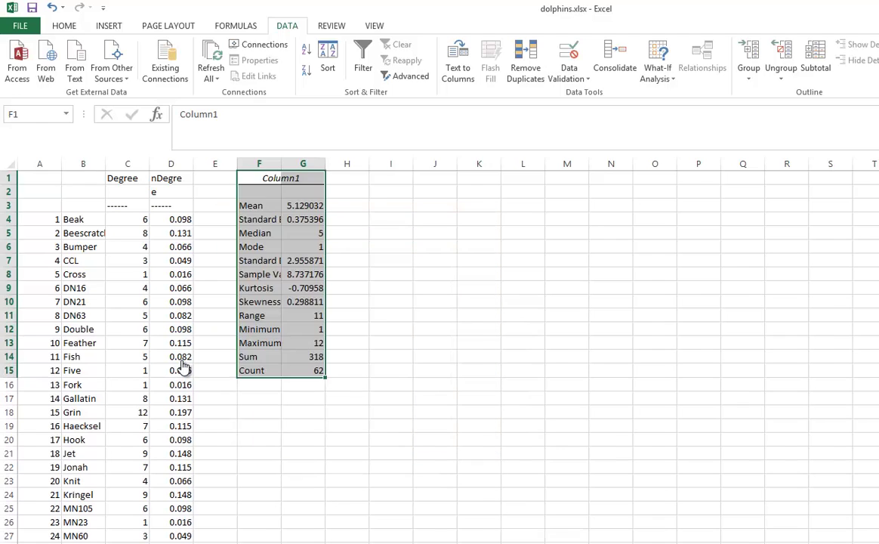
- Widen column F to fit the statistics labels and highlight the Minimum and Maximum values in G12:G13
key(Down)
key(Down)
key(shift+Down)
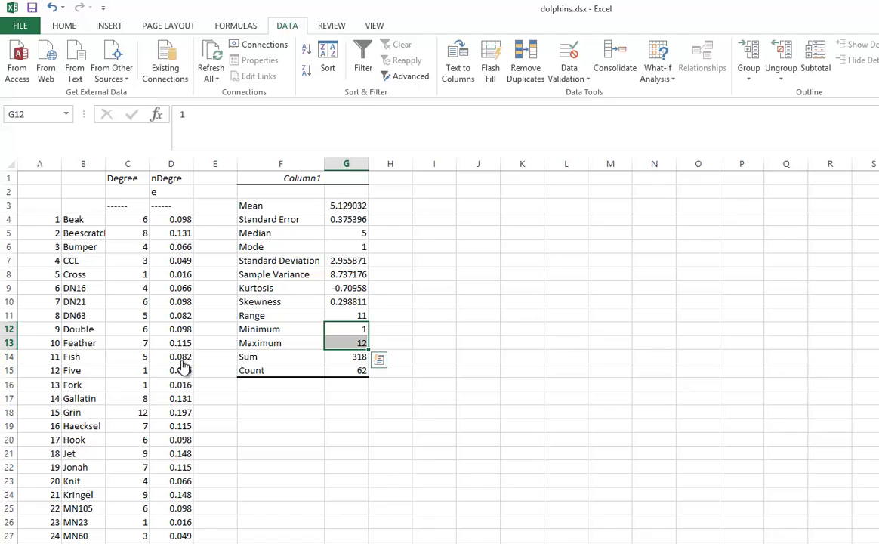
- Create a series of histogram bins from 1 to 12 in cells J1:J12
click(478, 178)
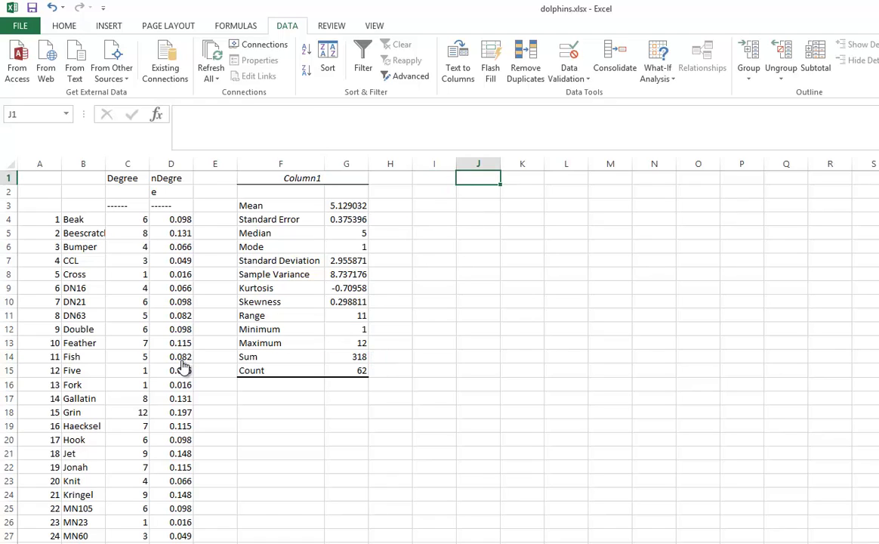
text(1)
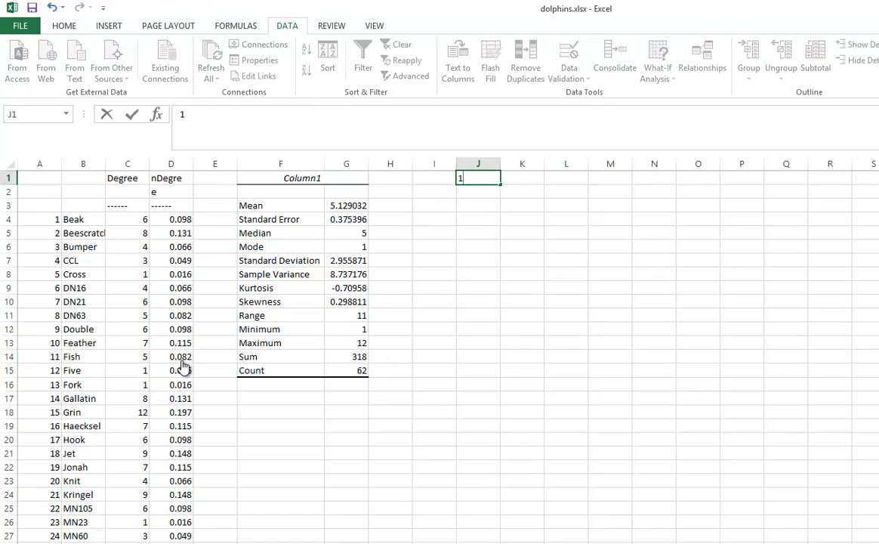
key(Return)
text(2)
key(ctrl+Return)
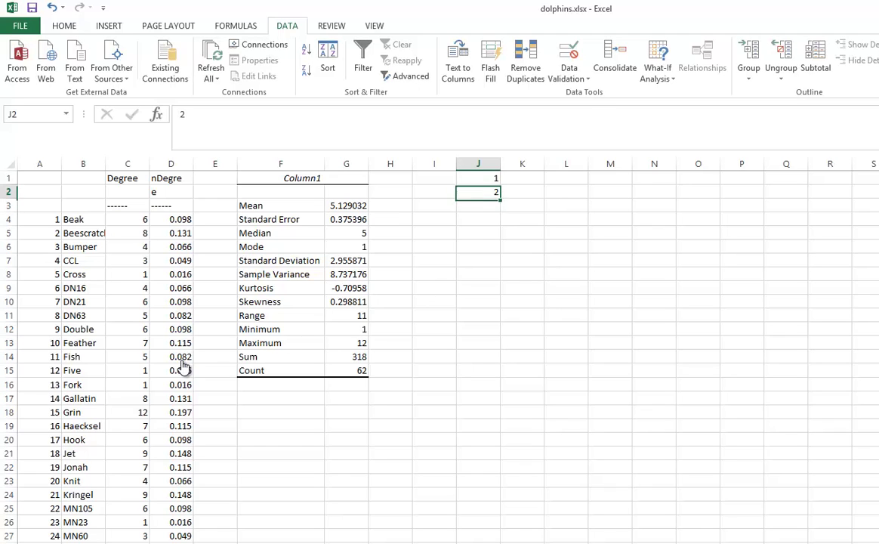
key(Up)
key(shift+Down)
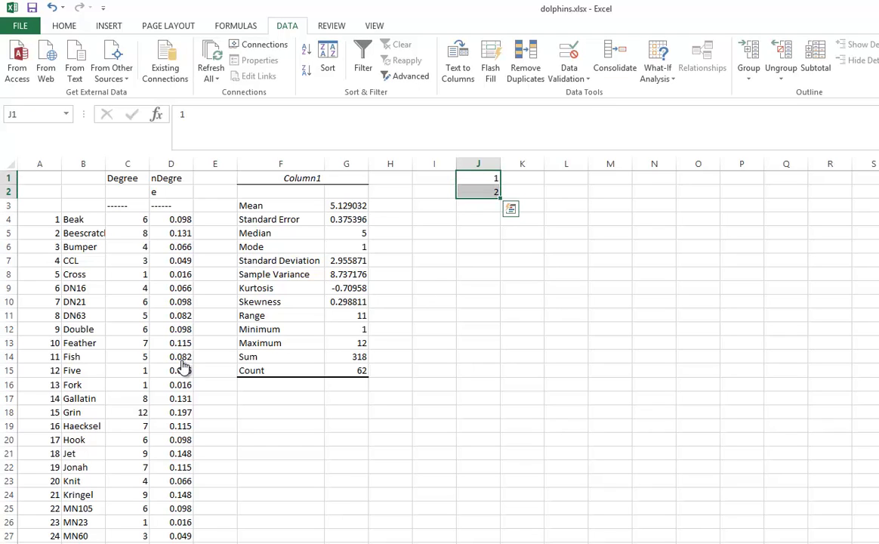
drag(499, 197, 499, 335)
- Open the Histogram analysis tool and set its input range to the degree values in C4:C65
click(565, 177)
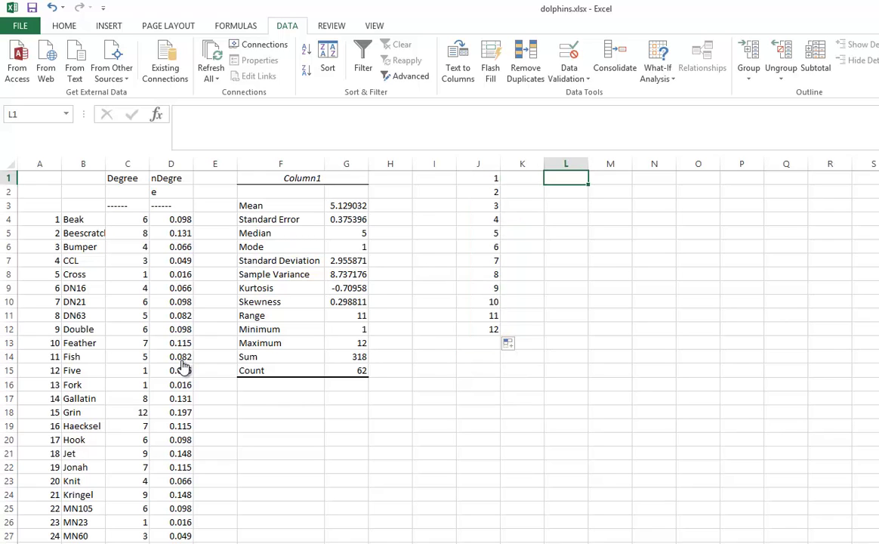
click(878, 45)
key(h)
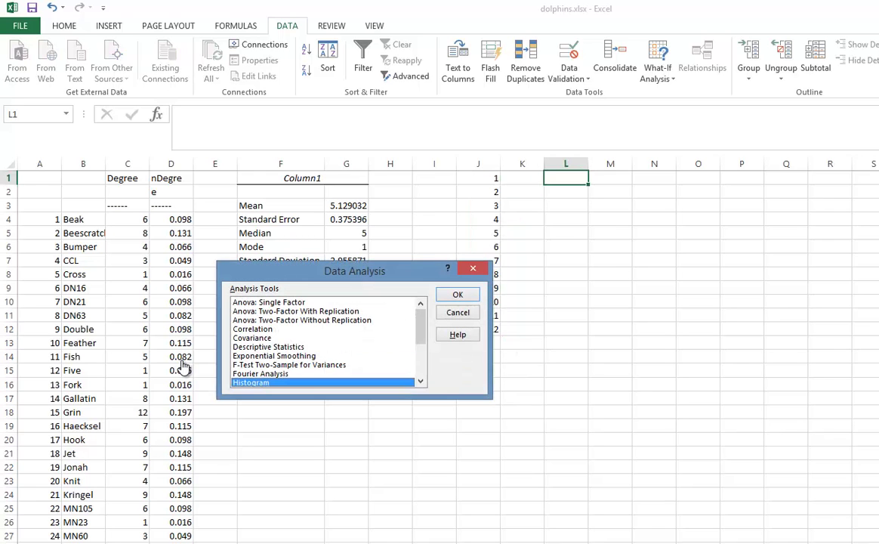
key(Return)
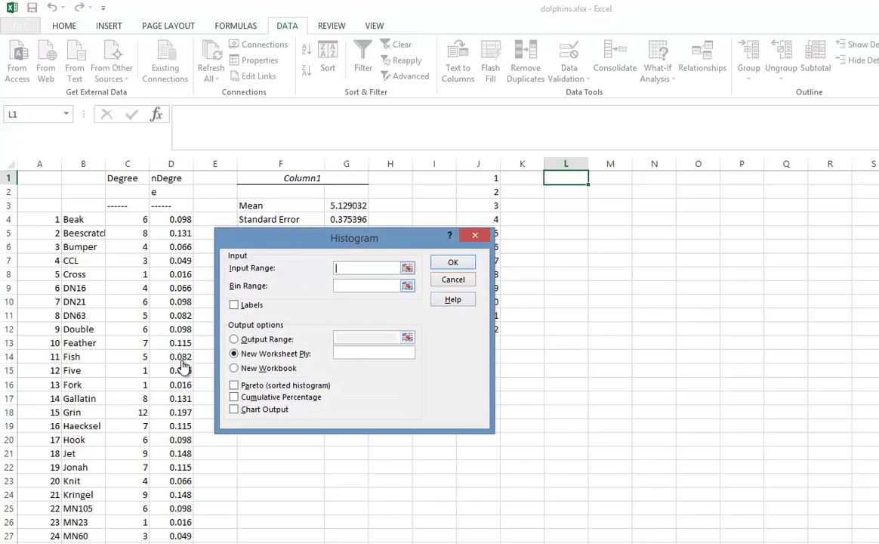
click(407, 268)
click(128, 219)
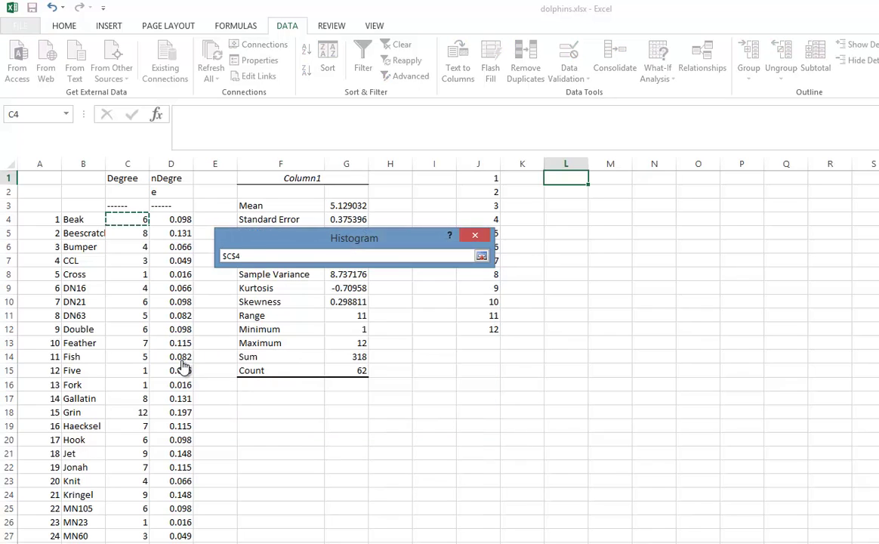
key(ctrl+shift+Down)
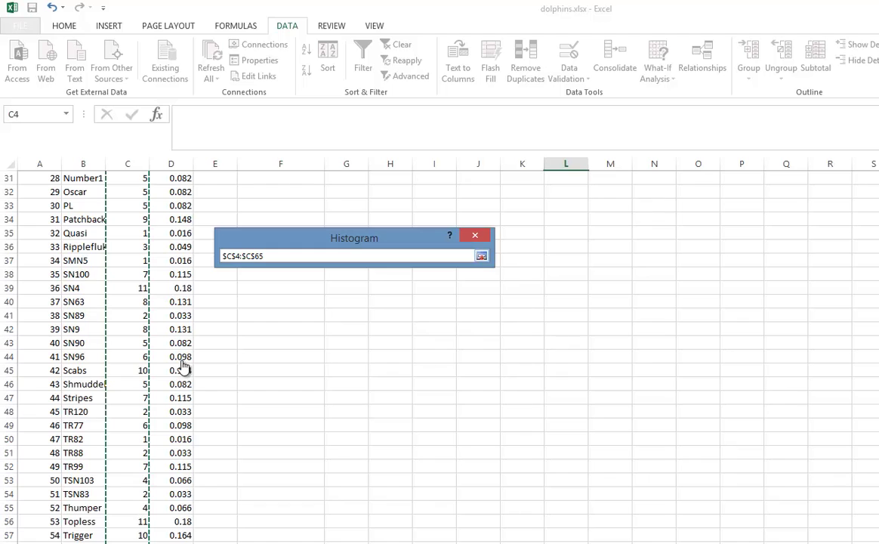
key(Return)
- Set the histogram's bin range to the bin values in J1:J12
click(408, 286)
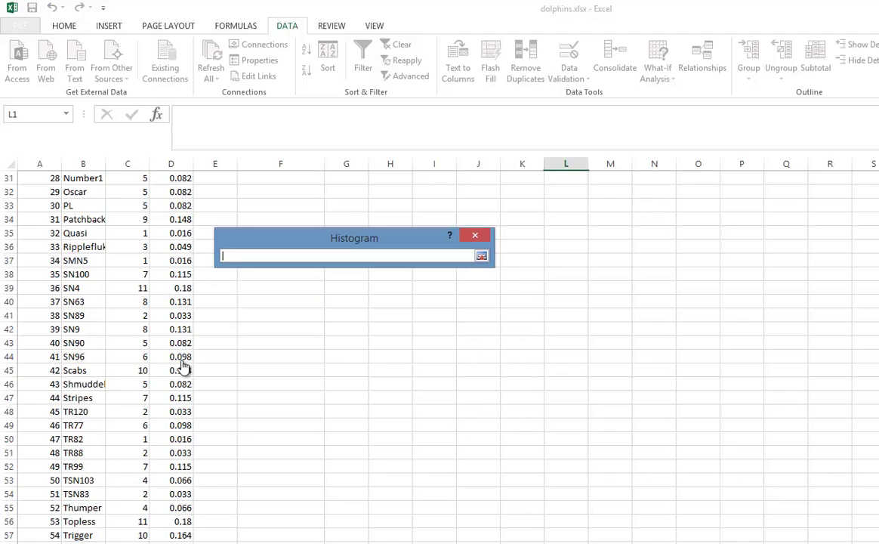
key(ctrl+Home)
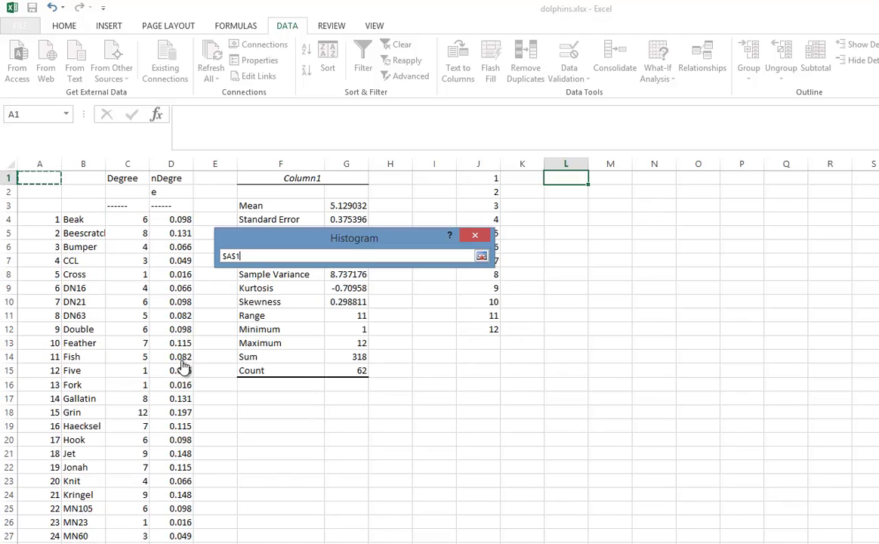
drag(478, 178, 478, 329)
key(Return)
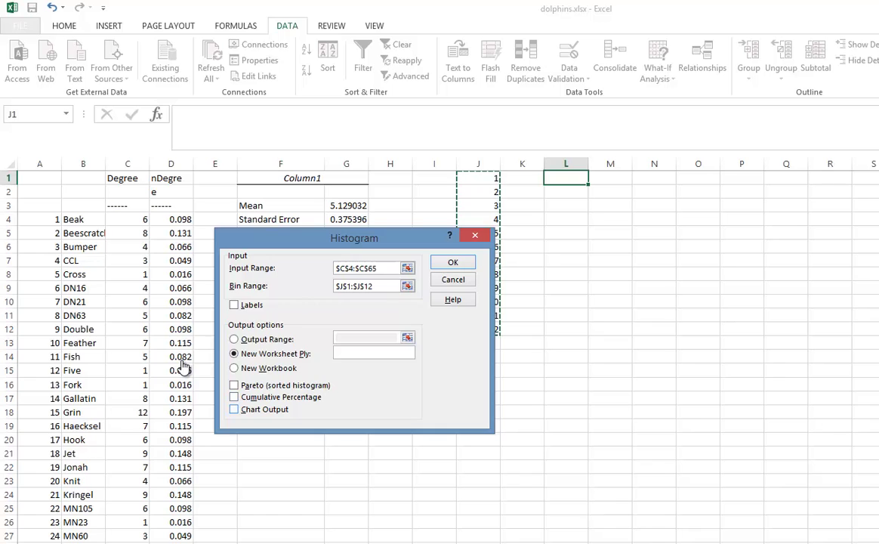
- Enable chart output, set the histogram's output range to L1 and generate the frequency table with its chart
key(Tab)
key(space)
key(alt+o)
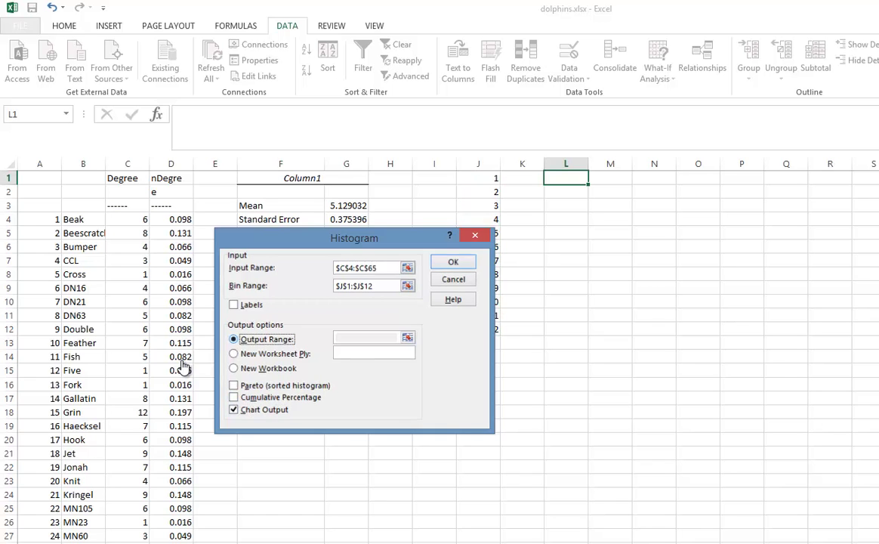
key(Up)
key(Up)
key(Up)
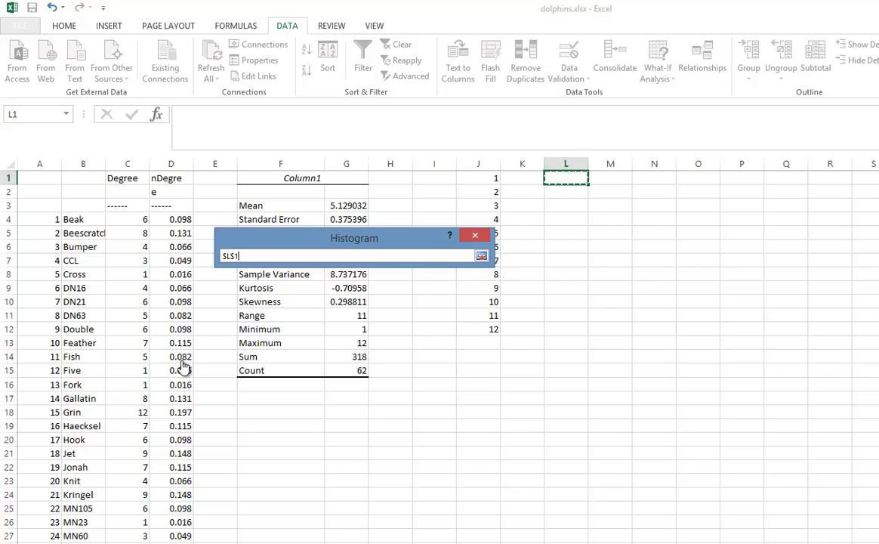
key(Return)
key(Return)
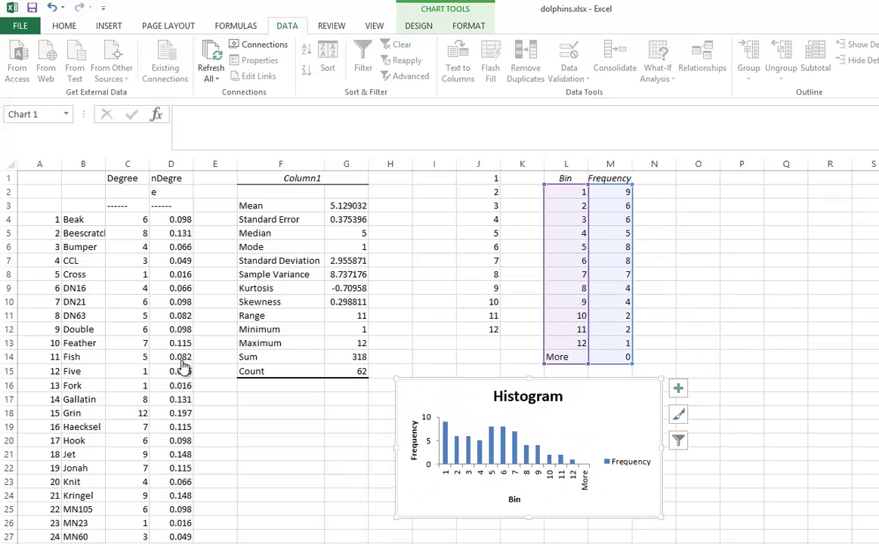
- Highlight the bins and frequencies in L2:M13 and enlarge the histogram chart to reach about column R and row 39
mouse_move(567, 191)
mouse_down()
mouse_move(610, 233)
mouse_move(610, 343)
mouse_up()
scroll(610, 343, down, 1)
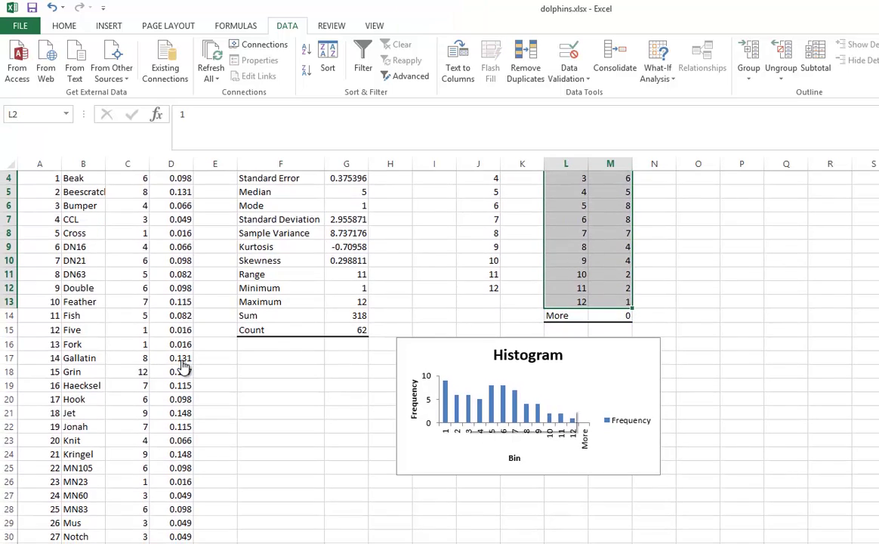
scroll(184, 366, down, 4)
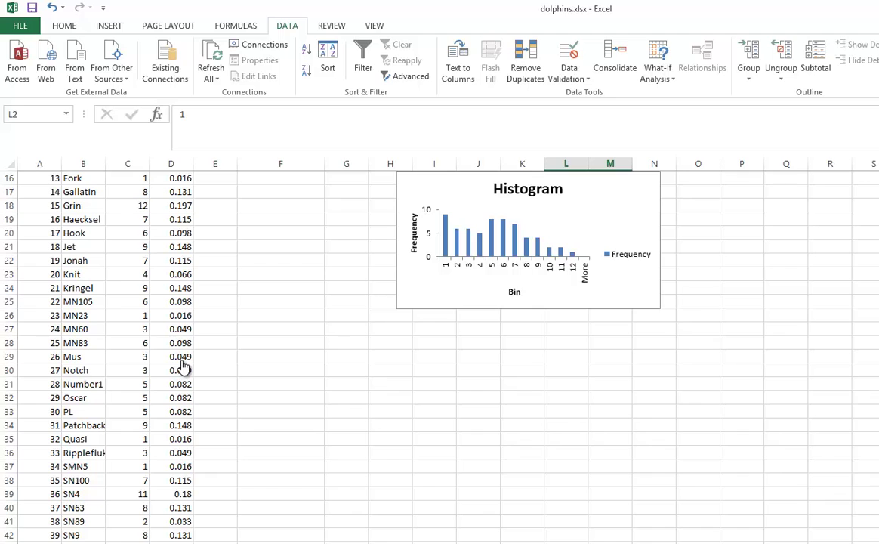
click(613, 283)
mouse_move(662, 309)
mouse_down()
mouse_move(697, 400)
mouse_move(801, 440)
mouse_move(834, 498)
mouse_up()
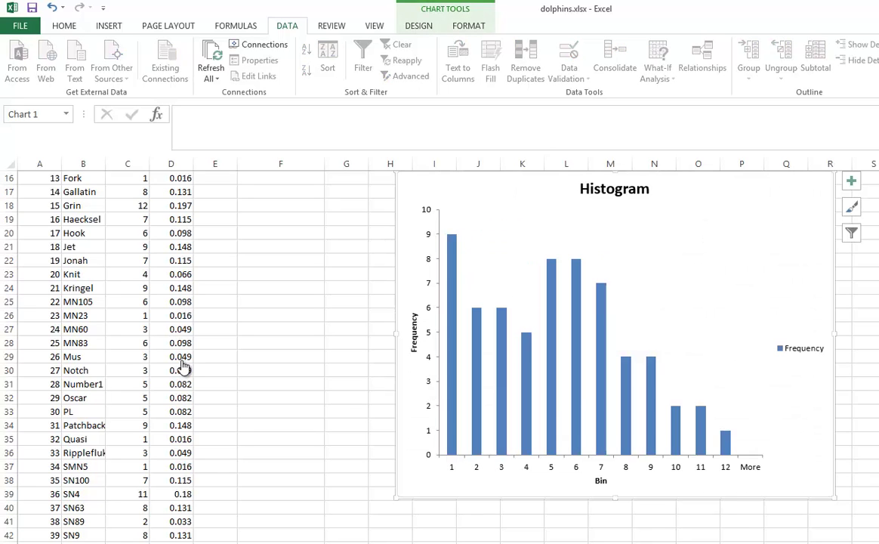
right_click(601, 412)
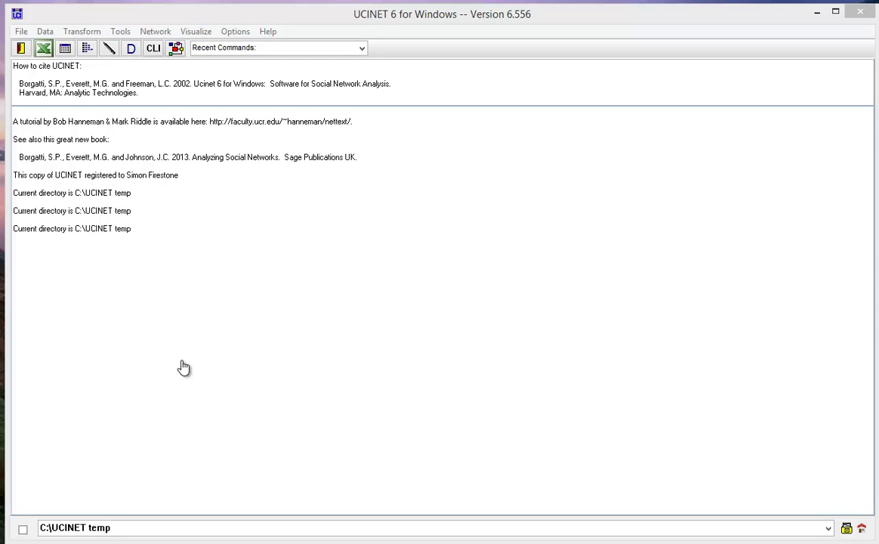
- Switch to UCINET and open the categorical Core/Periphery analysis
key(alt+n)
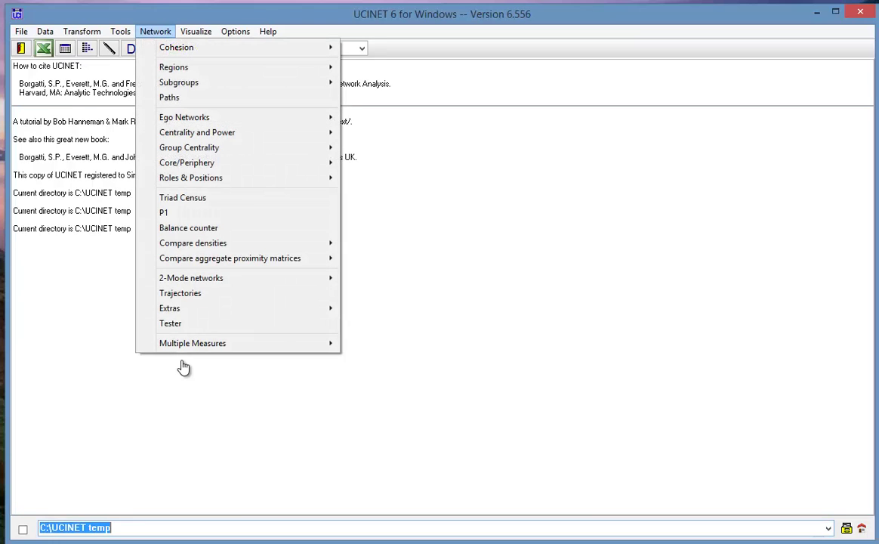
key(Down)
key(Right)
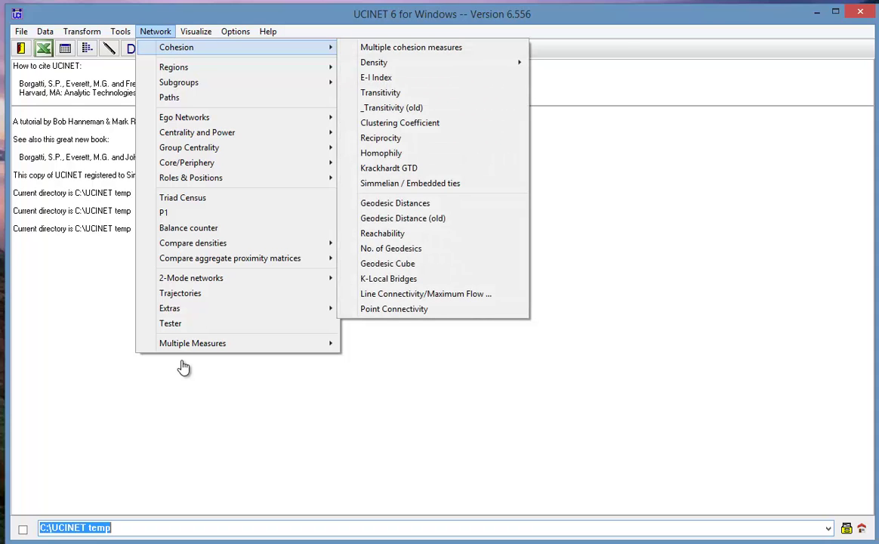
key(Left)
key(Down)
key(Down)
key(Down)
key(Down)
key(Down)
key(Down)
key(Down)
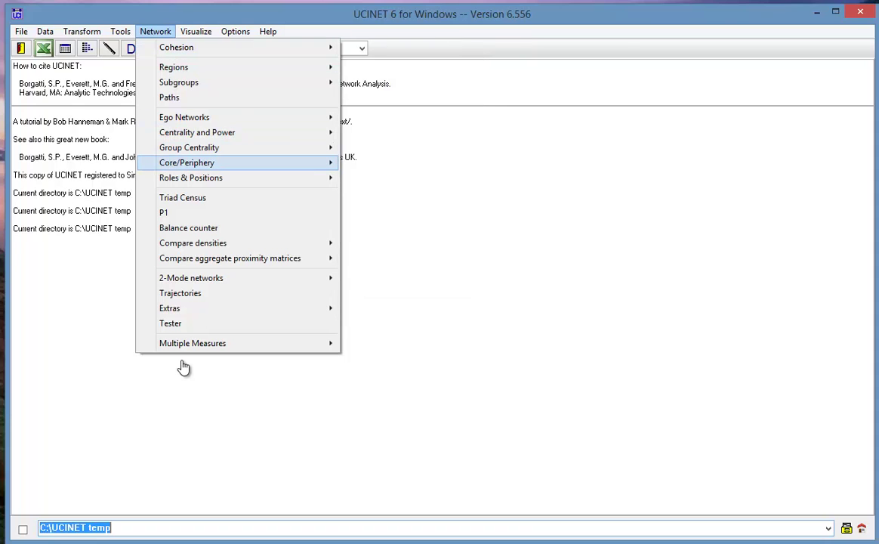
key(Right)
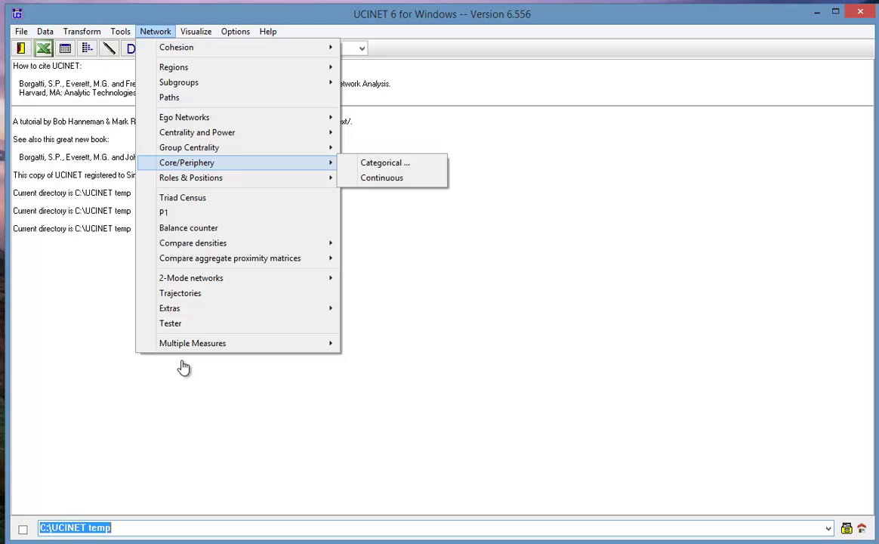
key(Return)
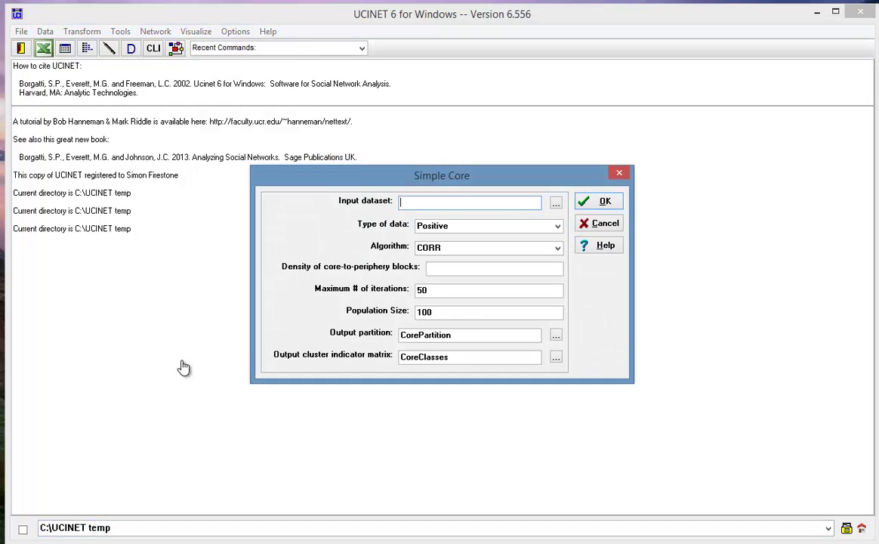
- Choose dolphins_binary as the input dataset and run the core/periphery model with the default settings
click(183, 368)
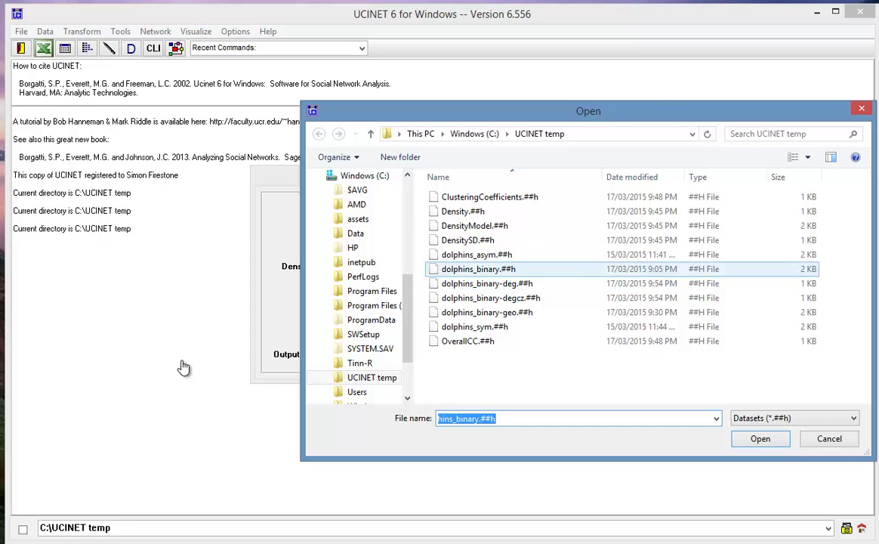
key(Return)
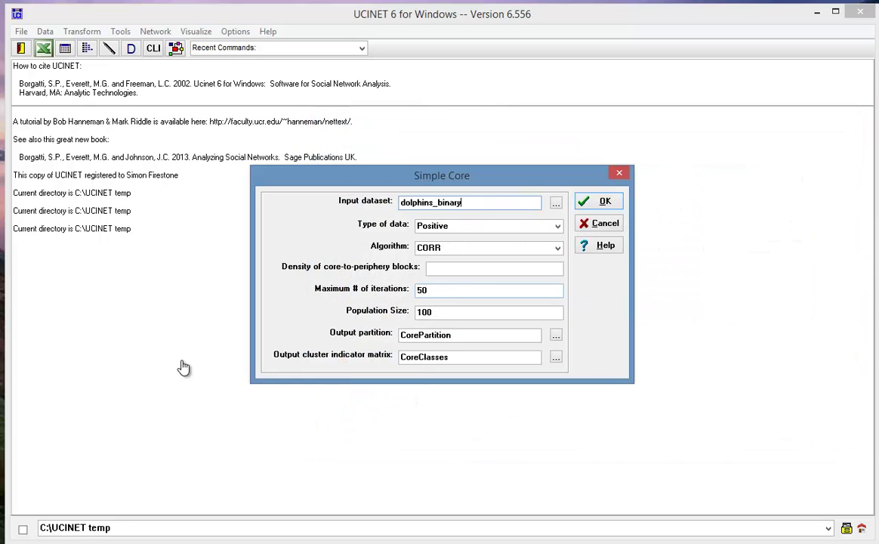
key(Return)
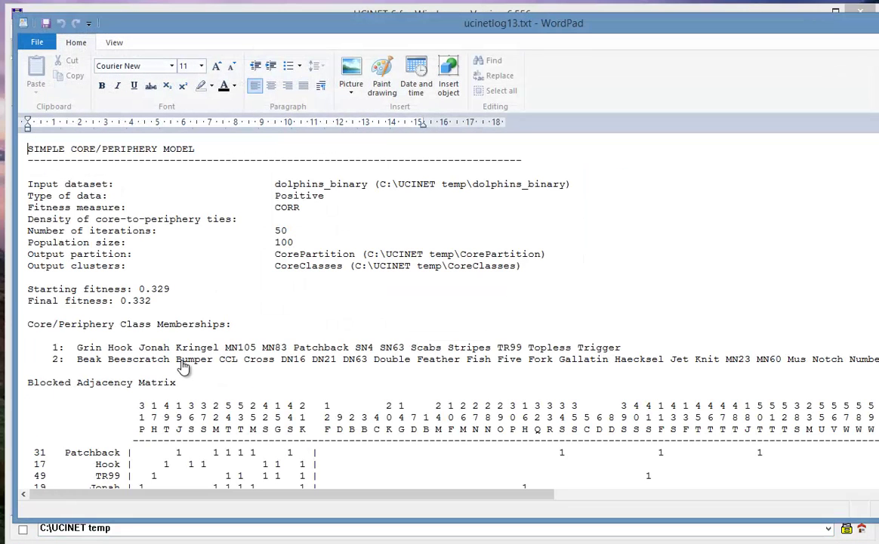
- Examine the core/periphery report, including the class memberships and the core and periphery blocks of the blocked adjacency matrix
scroll(184, 366, down, 1)
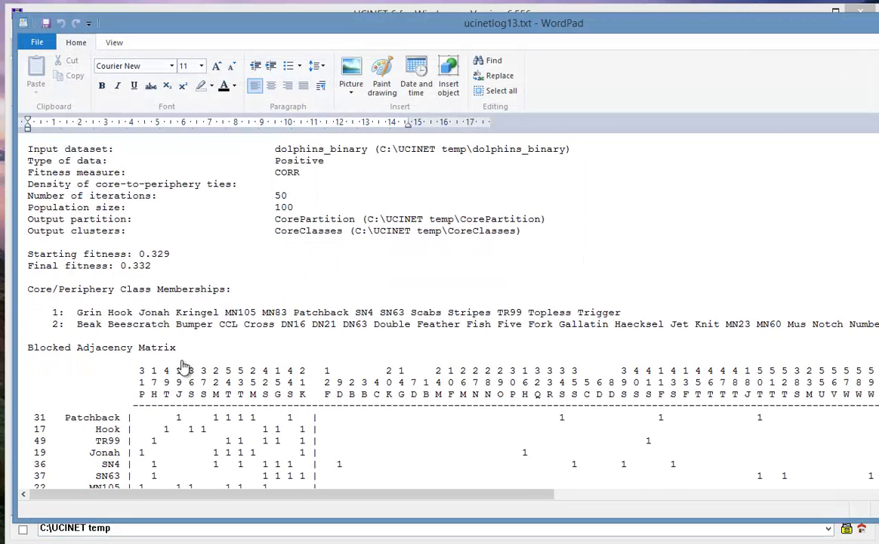
scroll(184, 366, down, 5)
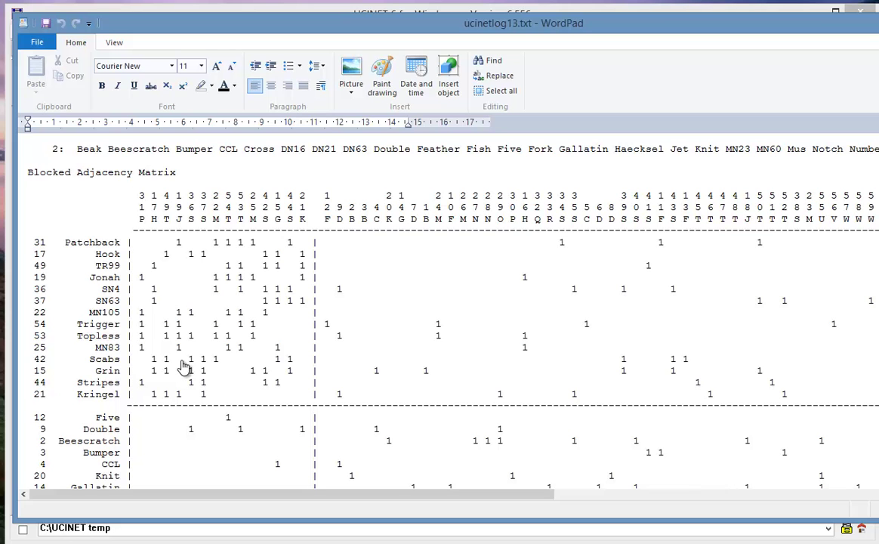
scroll(184, 366, down, 15)
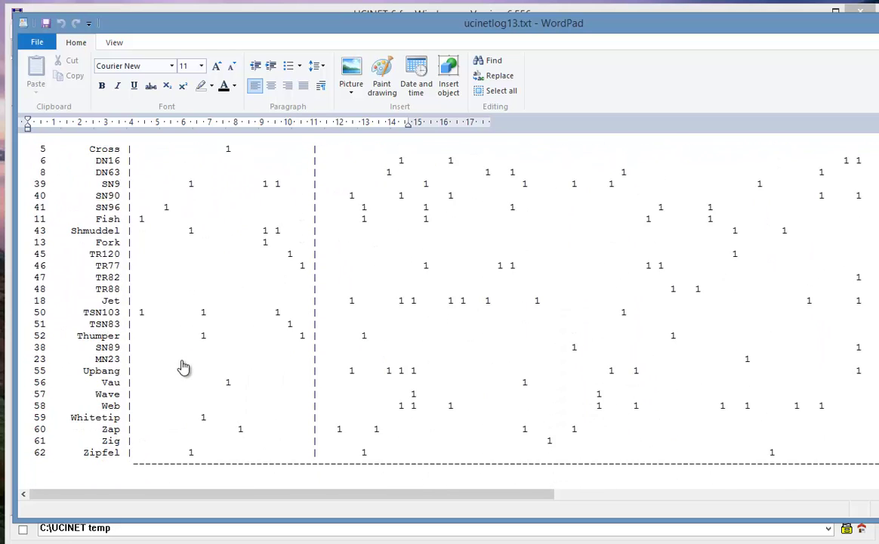
scroll(184, 366, up, 9)
scroll(184, 366, up, 4)
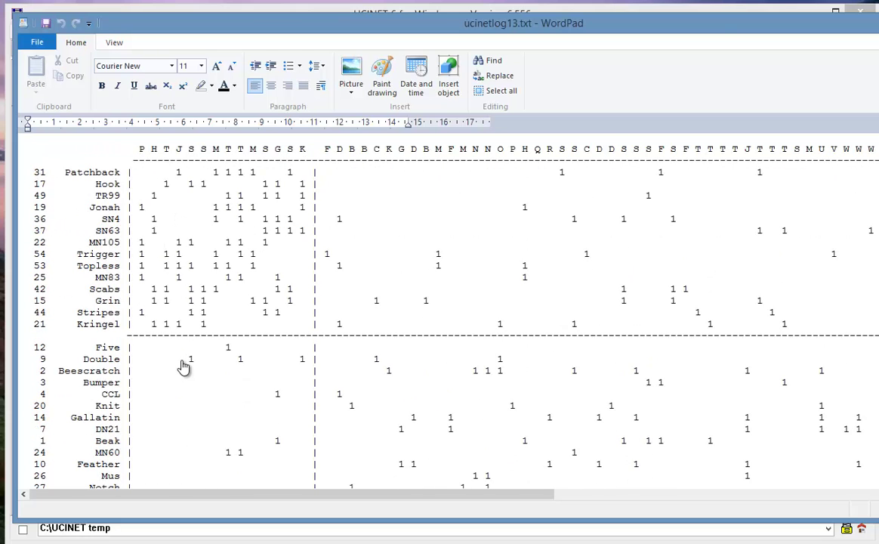
scroll(183, 367, up, 2)
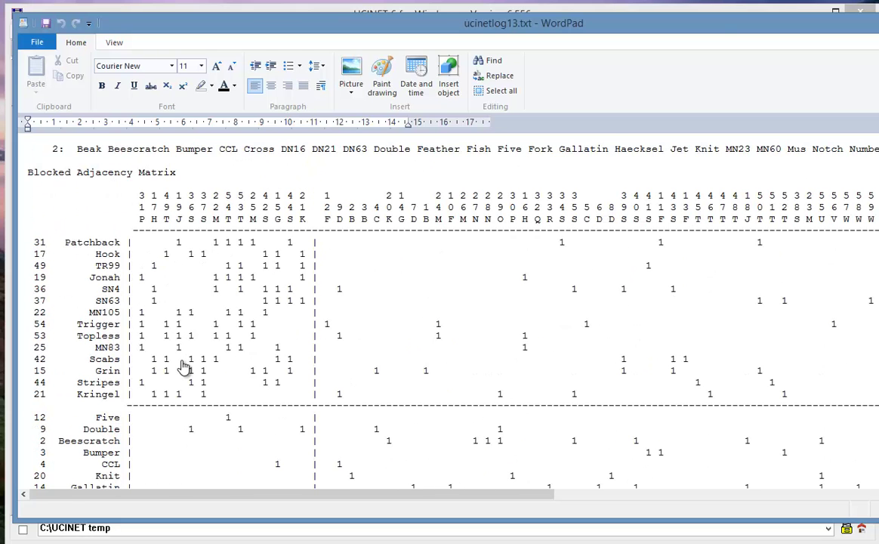
scroll(183, 366, down, 3)
scroll(183, 367, down, 10)
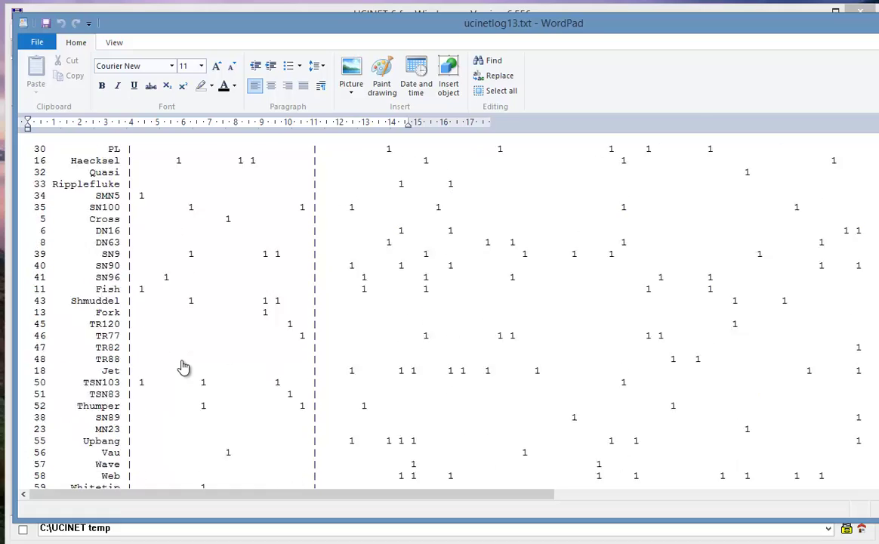
scroll(183, 367, up, 15)
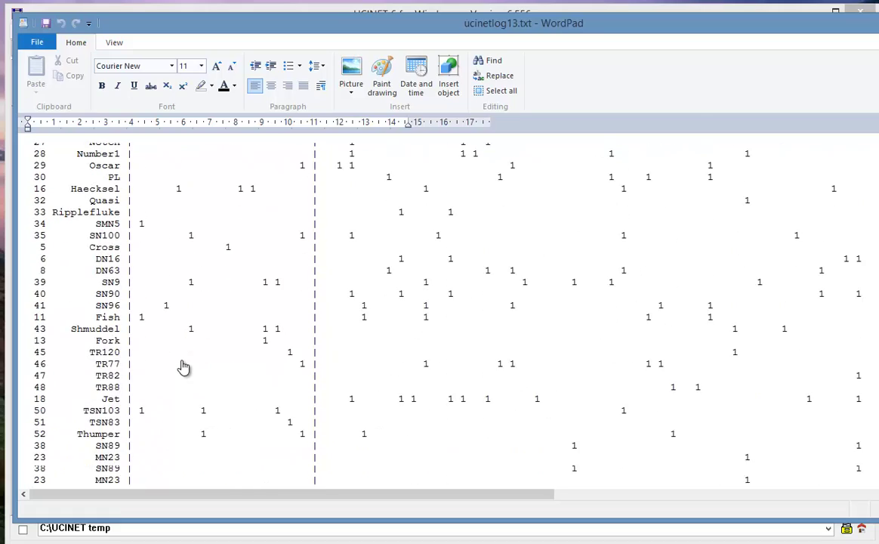
scroll(184, 367, up, 9)
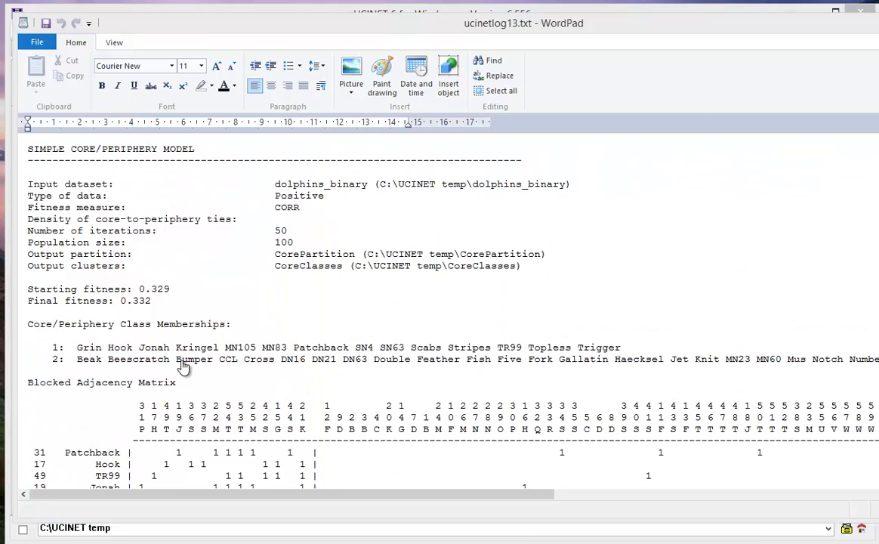
scroll(183, 367, down, 1)
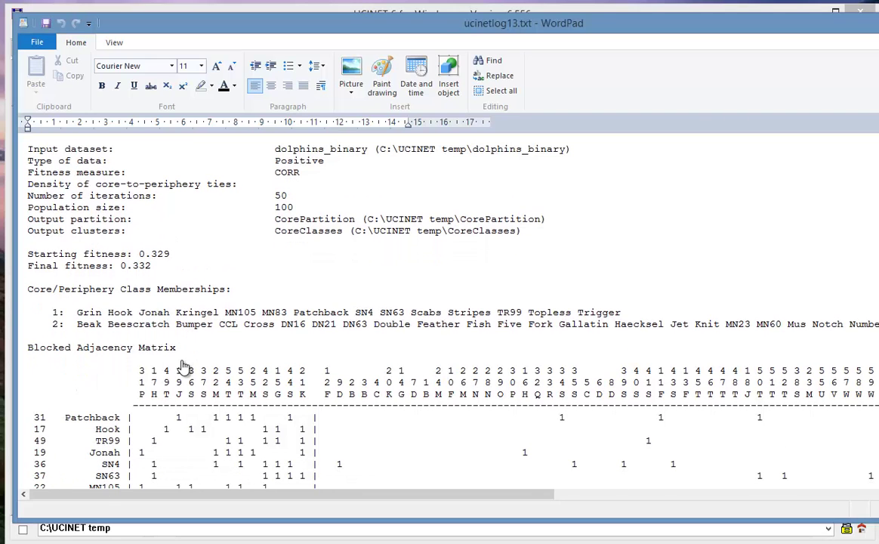
- Highlight the class 1 core members and the start of the class 2 periphery list, from Beak to MN60, in the report
drag(76, 312, 620, 312)
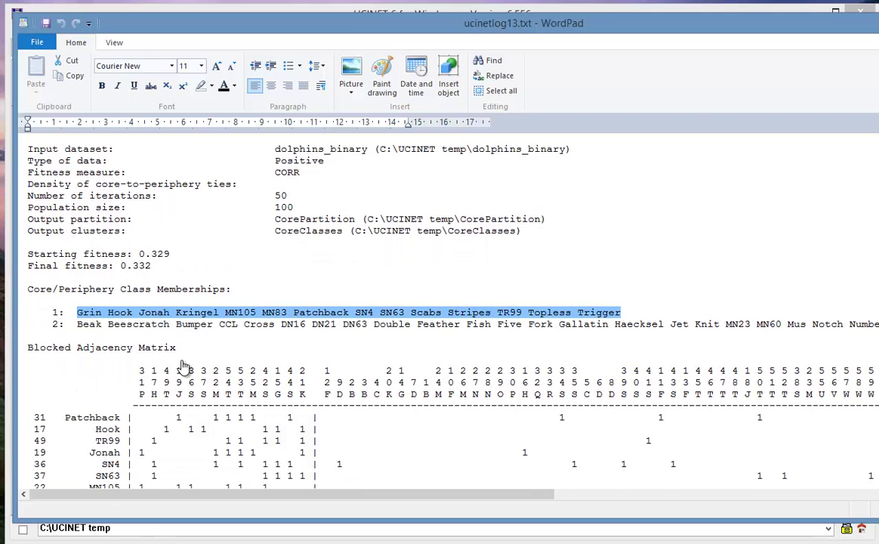
scroll(183, 367, down, 4)
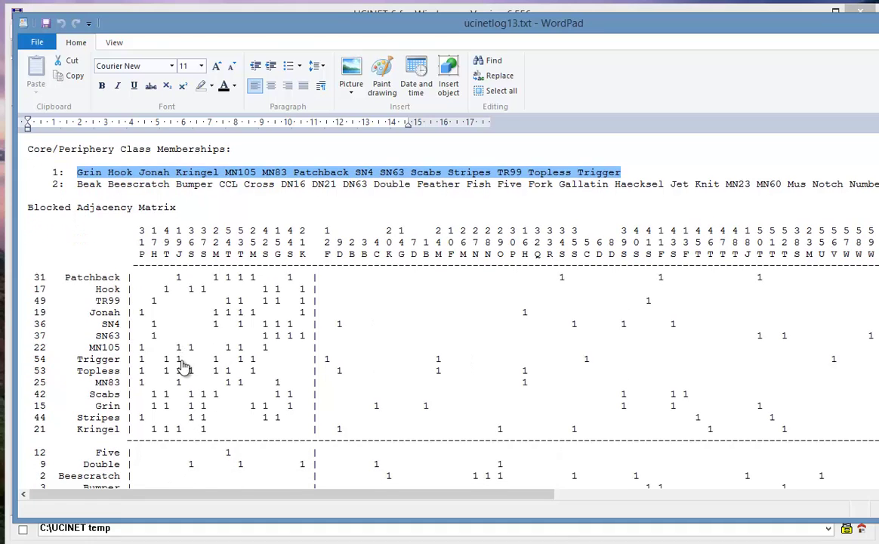
drag(57, 184, 787, 183)
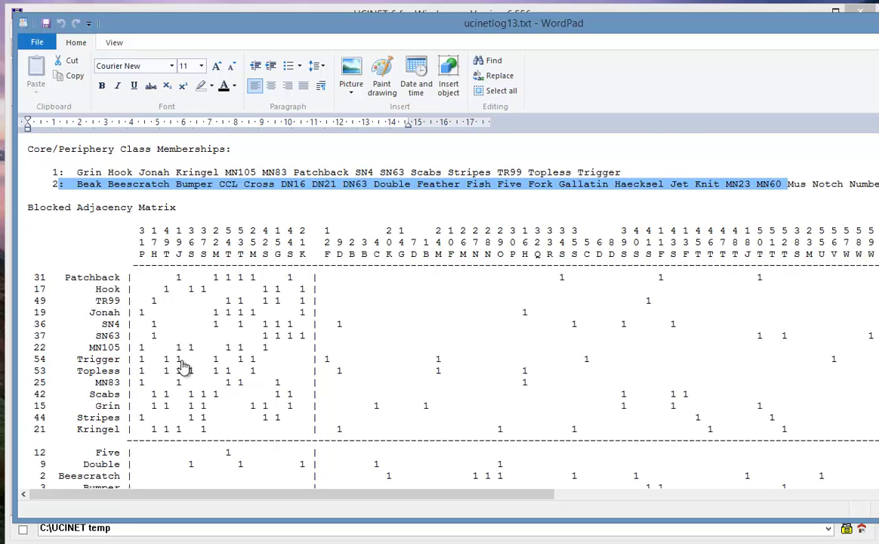
- Close the core/periphery report and look up the saved CorePartition files in the UCINET temp folder
key(alt+F4)
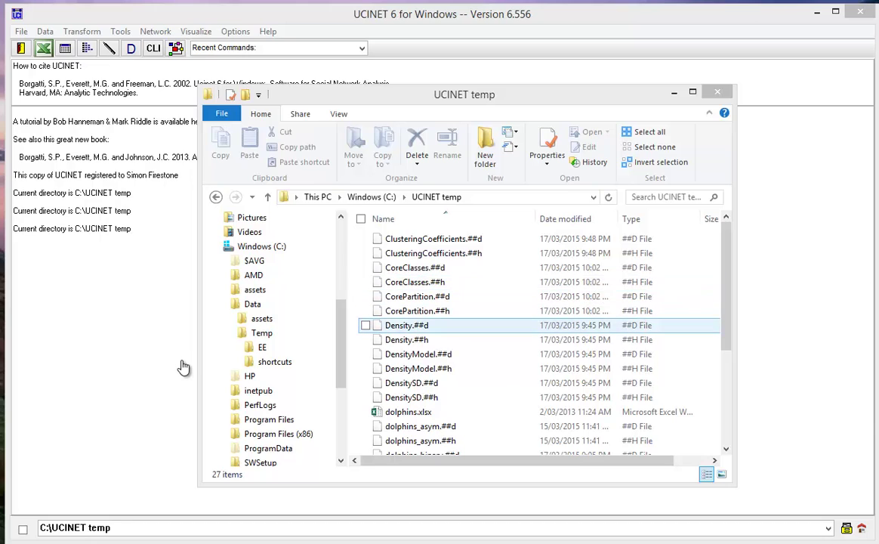
key(Down)
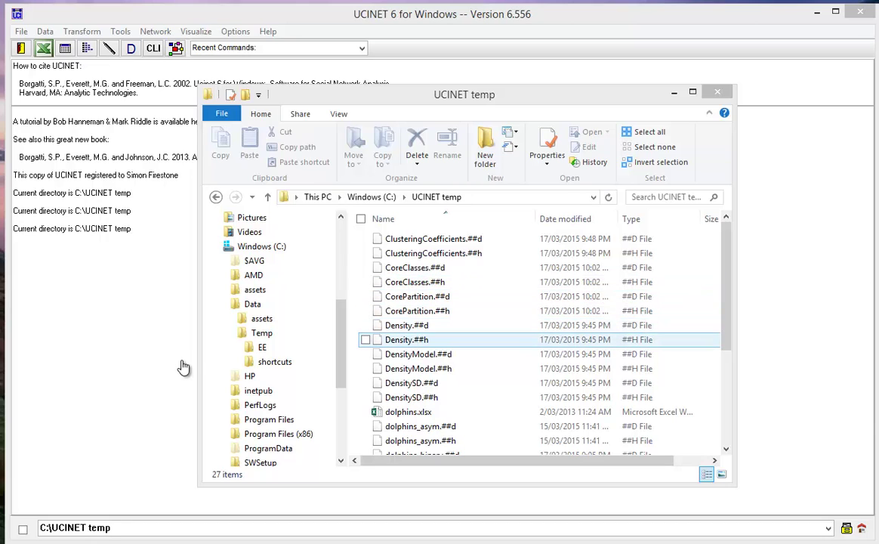
key(Up)
key(Up)
key(Up)
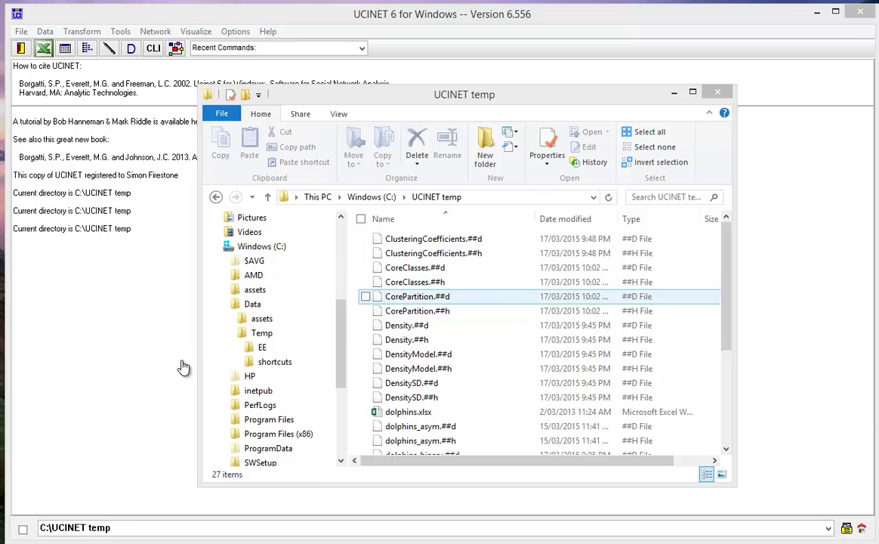
key(alt+F4)
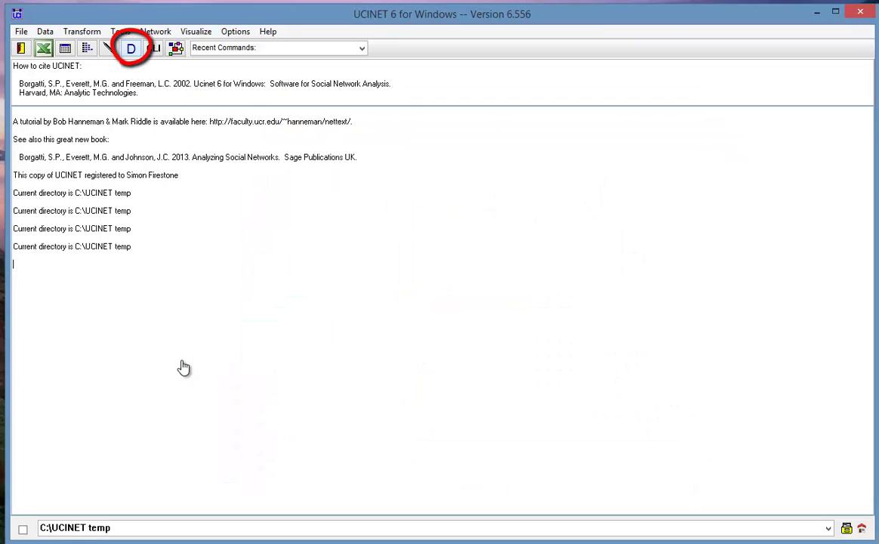
- Display the CorePartition dataset and highlight Grin's partition value in the output
key(ctrl+d)
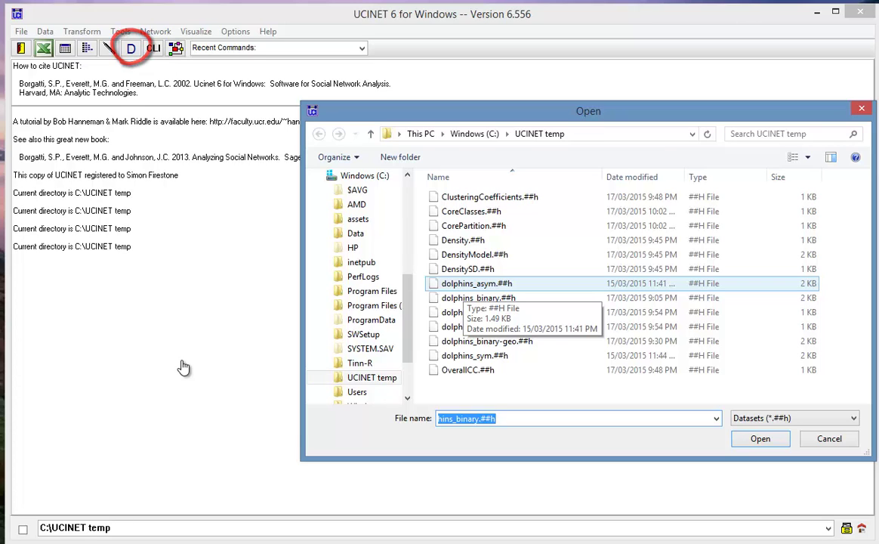
click(473, 225)
key(Return)
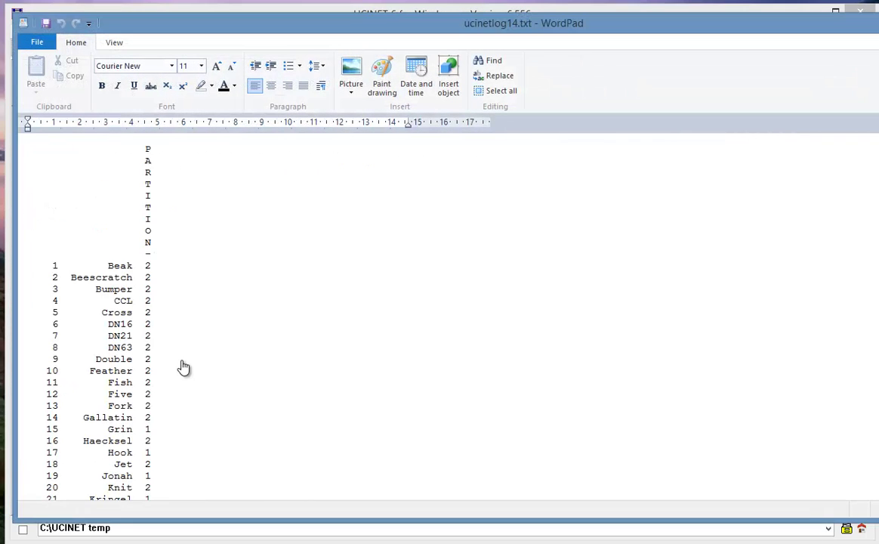
scroll(184, 367, up, 3)
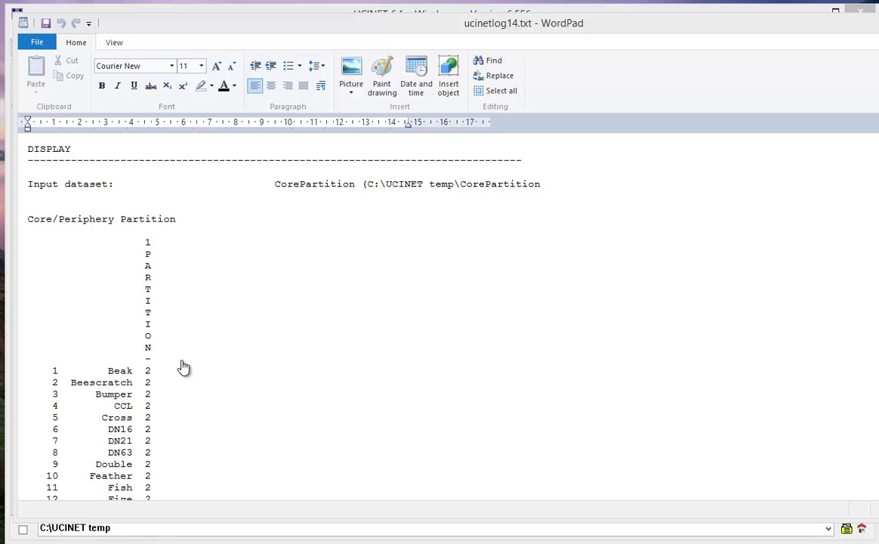
scroll(183, 368, down, 3)
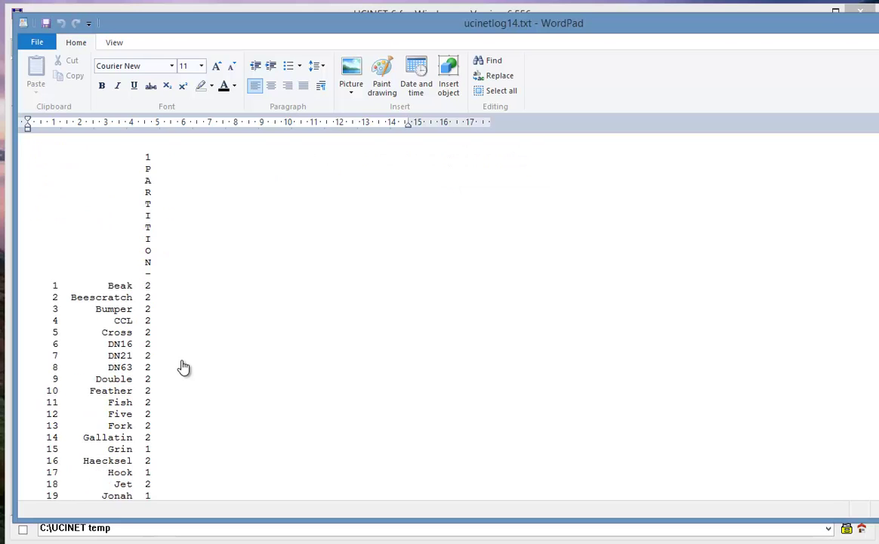
key(shift+Right)
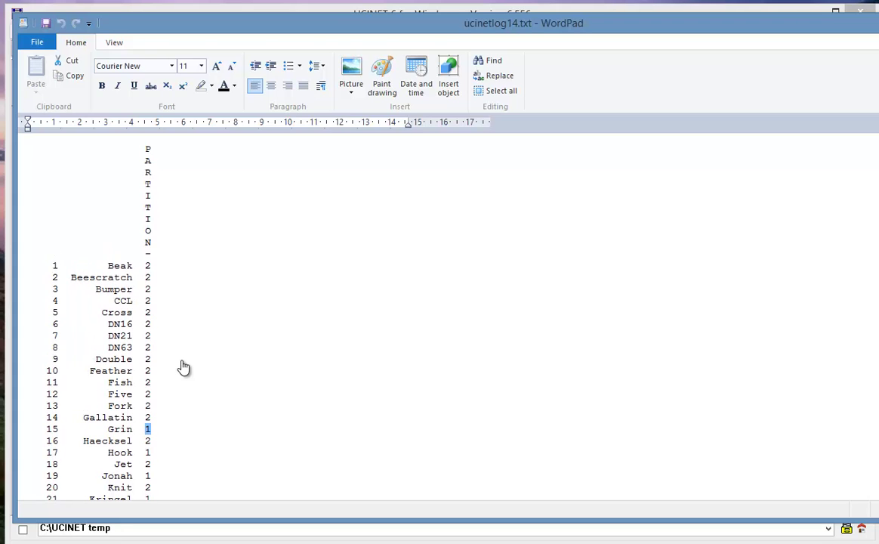
- Copy all the dolphin rows with their partition values from the displayed CorePartition table
drag(159, 254, 153, 277)
click(153, 277)
scroll(183, 367, down, 17)
drag(48, 365, 84, 155)
scroll(183, 367, up, 11)
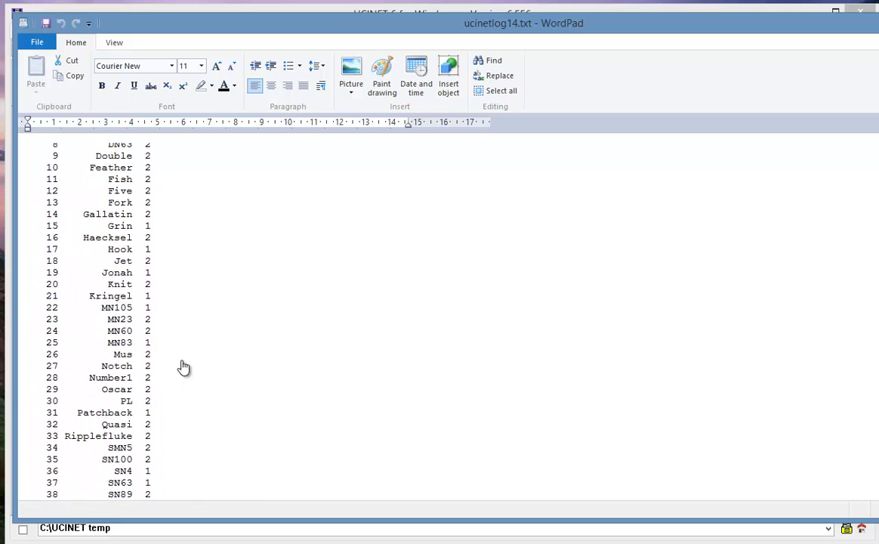
scroll(184, 367, up, 9)
shift+click(183, 367)
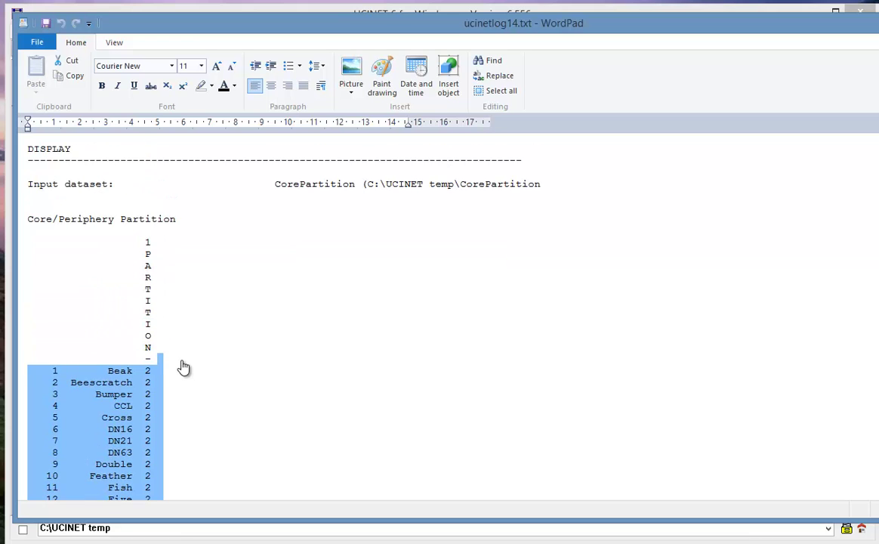
key(ctrl+c)
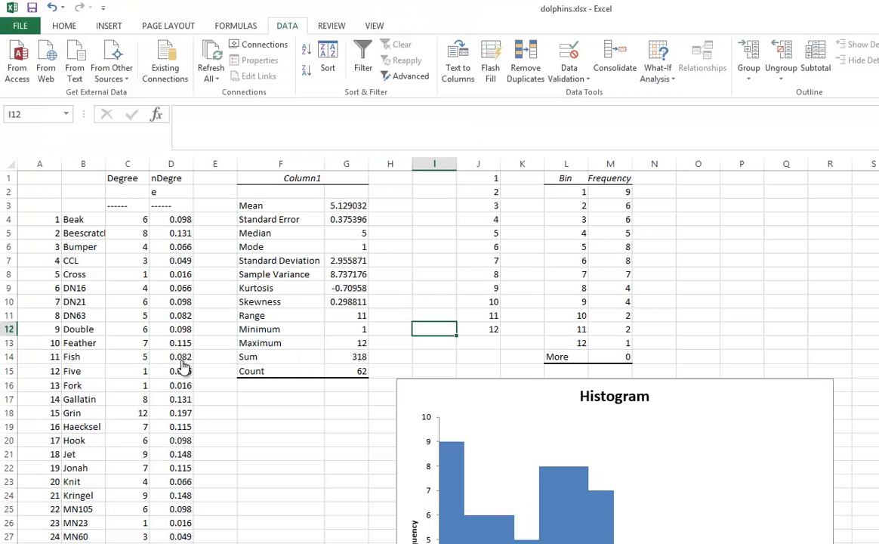
- Switch to Excel, paste the partition rows at A1 of an empty sheet and split them into fixed-width columns
key(ctrl+v)
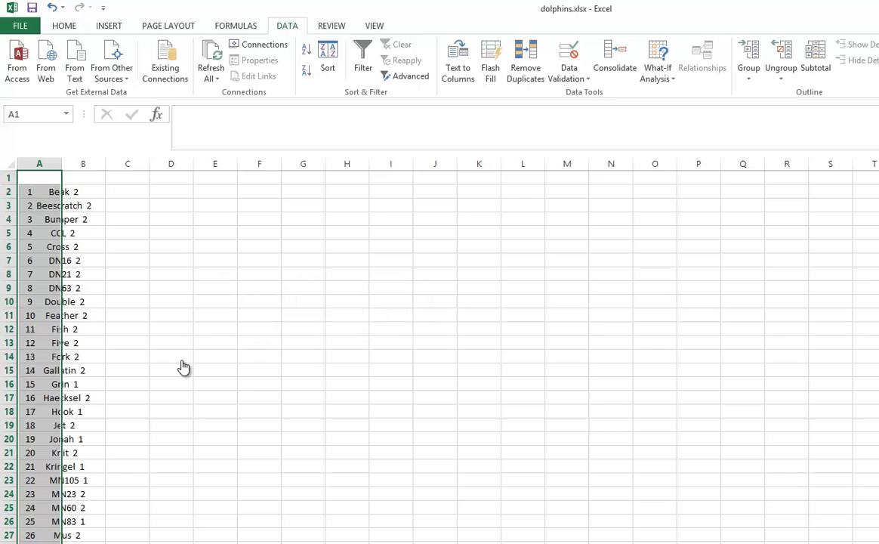
key(alt+a+e)
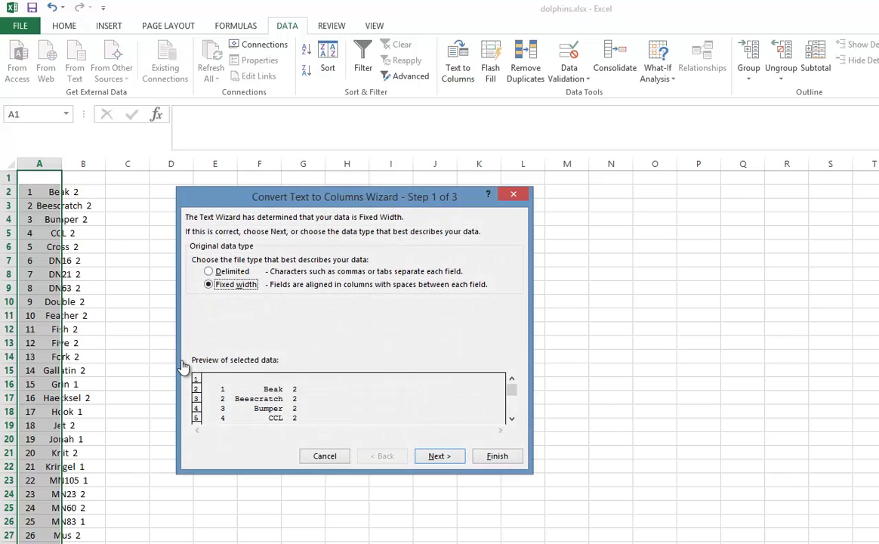
key(Return)
- Delete the row-number column A and head the two remaining columns ID and Core
key(ctrl+space)
key(shift+F10)
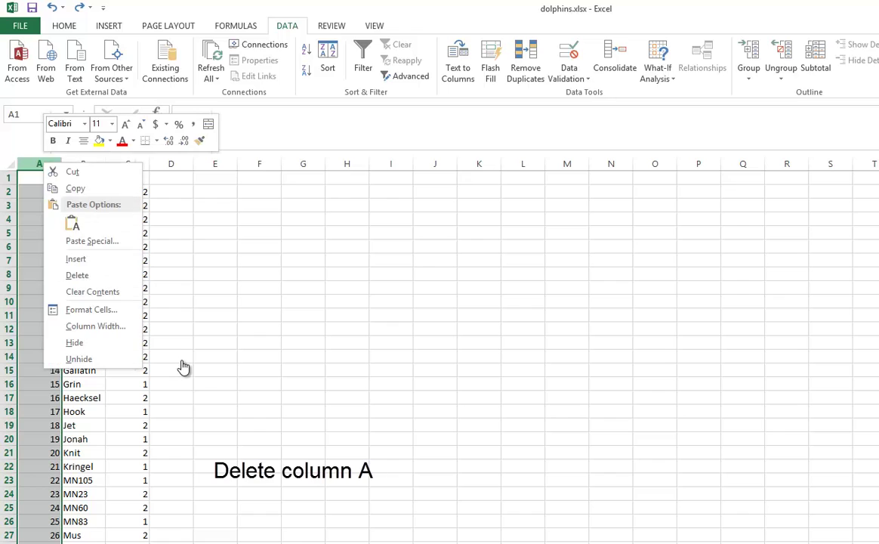
key(Down)
key(Down)
key(Down)
key(Return)
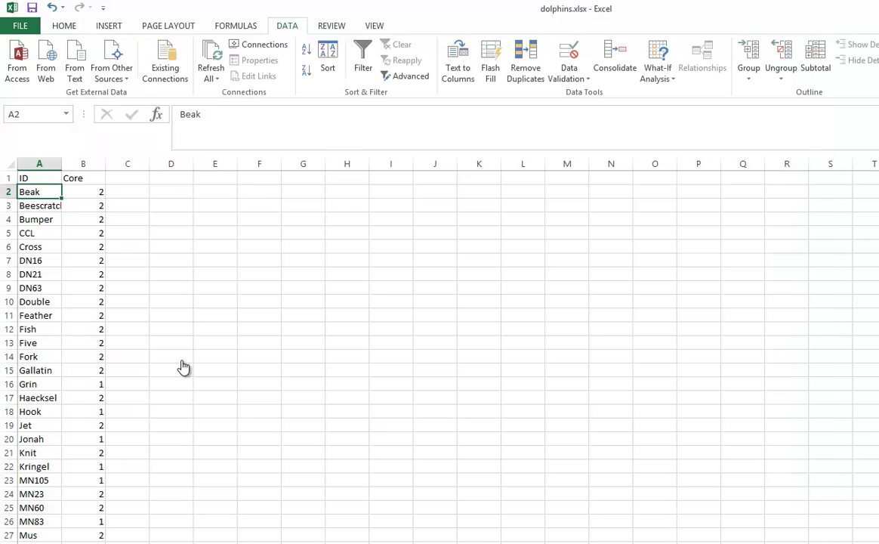
- Copy the entire ID and Core table, including its header row
key(Up)
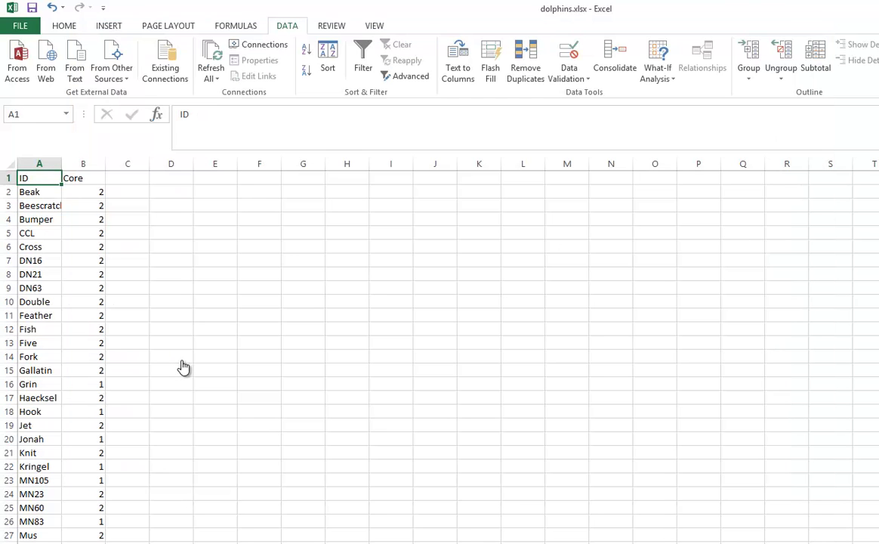
key(shift+Right)
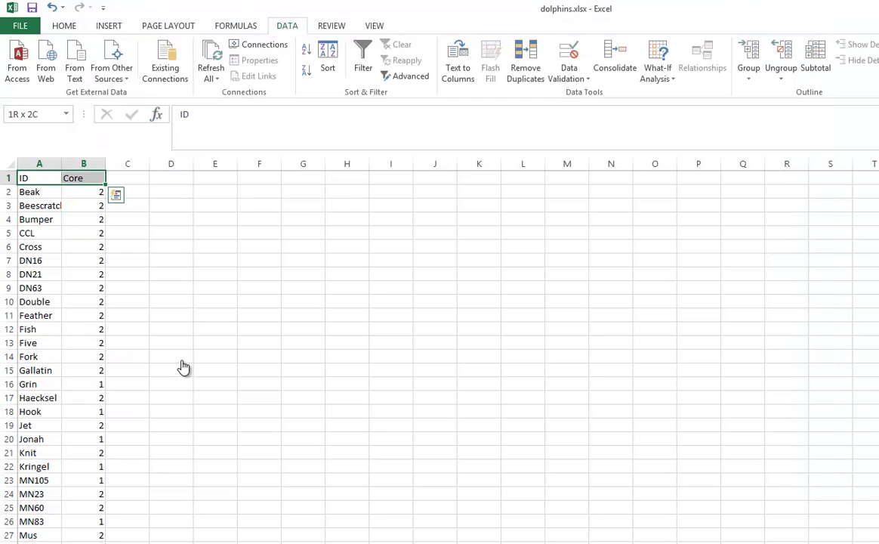
key(ctrl+shift+Down)
key(ctrl+c)
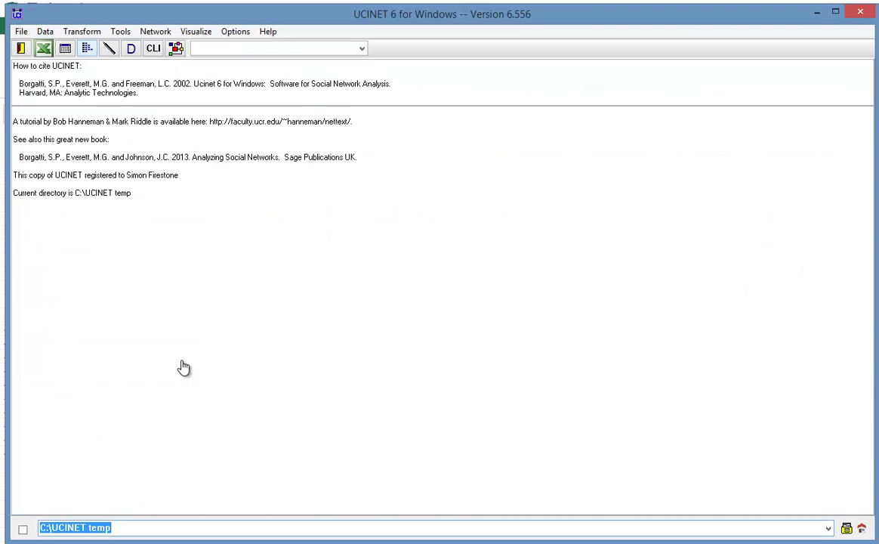
- Switch to UCINET, open the Matrix Editor and paste in the ID and Core table
key(alt+d)
key(Down)
key(Right)
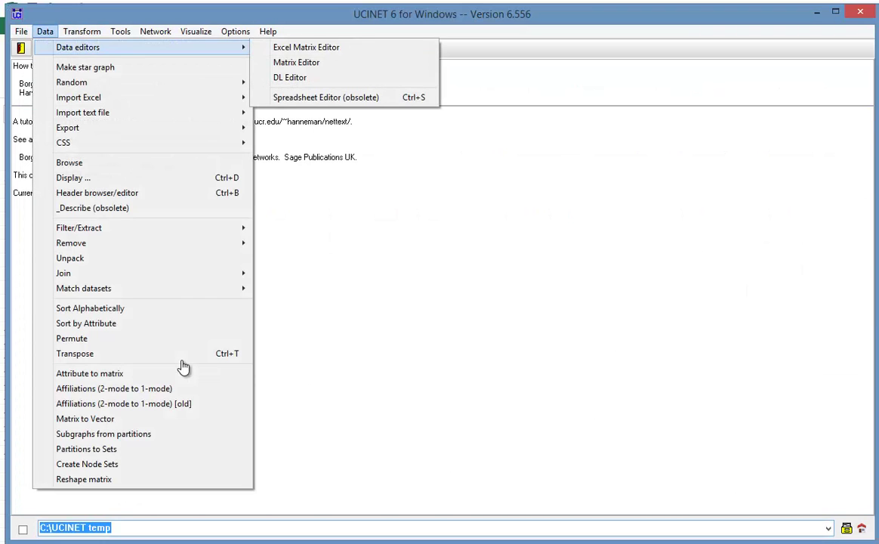
key(Down)
key(Down)
key(Return)
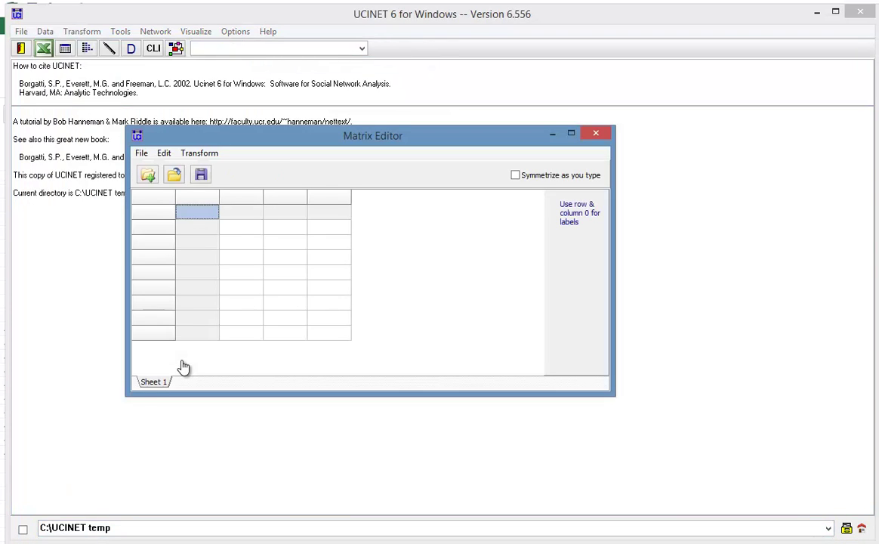
key(ctrl+v)
- Save the matrix as dolphins_binary_coreperiphery in the UCINET temp folder and close the Matrix Editor
key(alt+f)
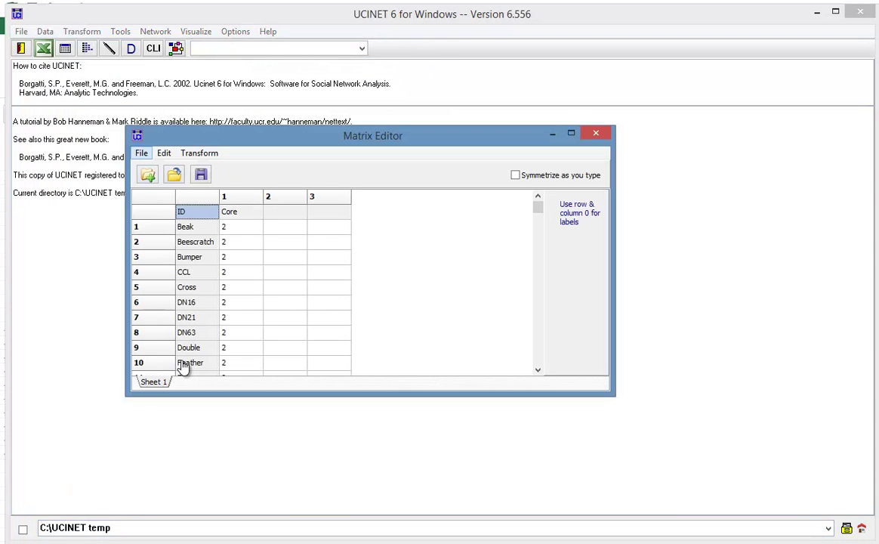
key(Down)
key(Return)
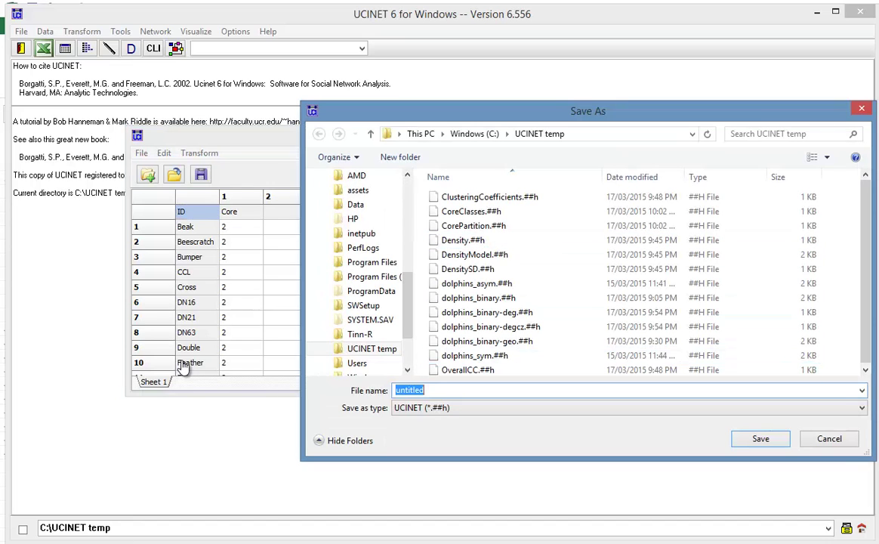
text(dol)
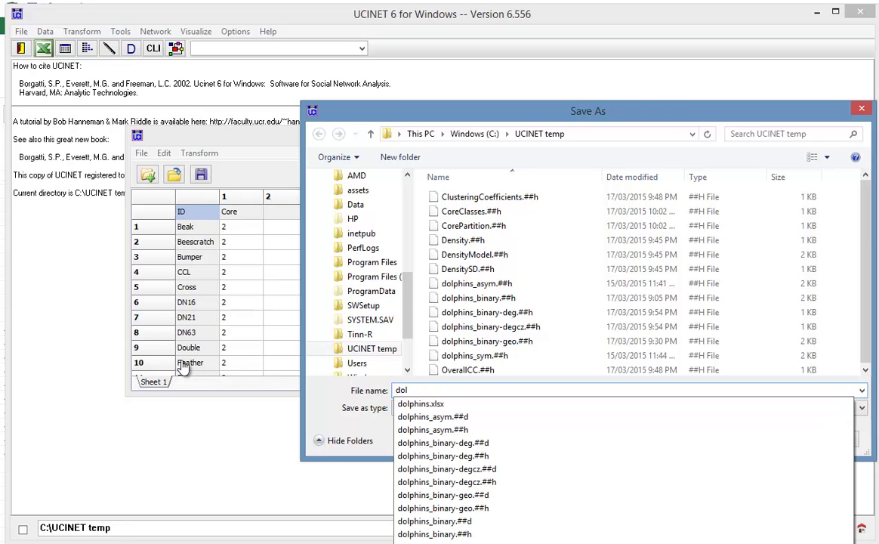
text(phins_binaary)
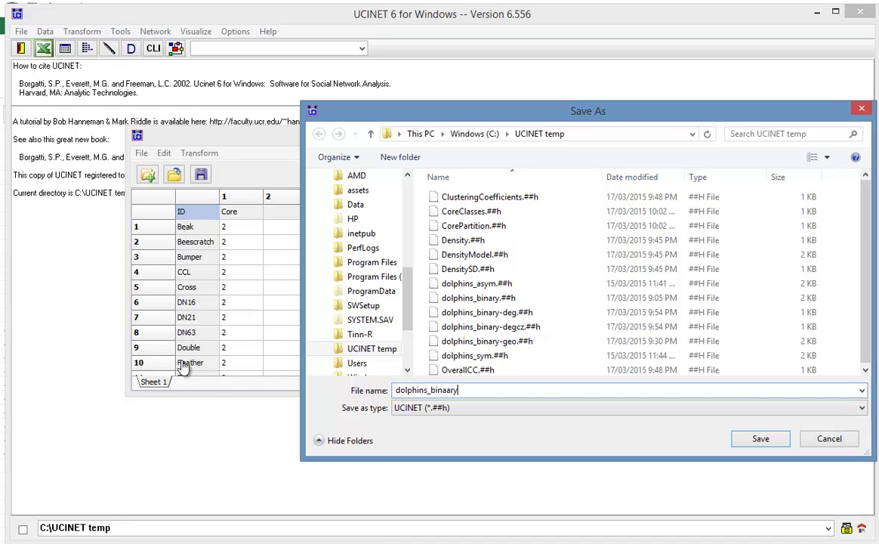
key(BackSpace)
key(BackSpace)
key(BackSpace)
text(ry_coreperiphery)
key(Return)
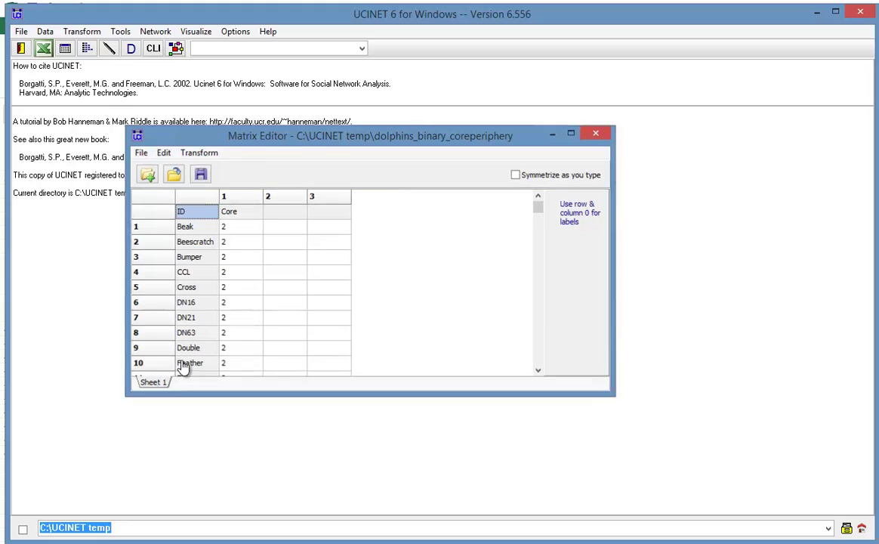
key(alt+F4)
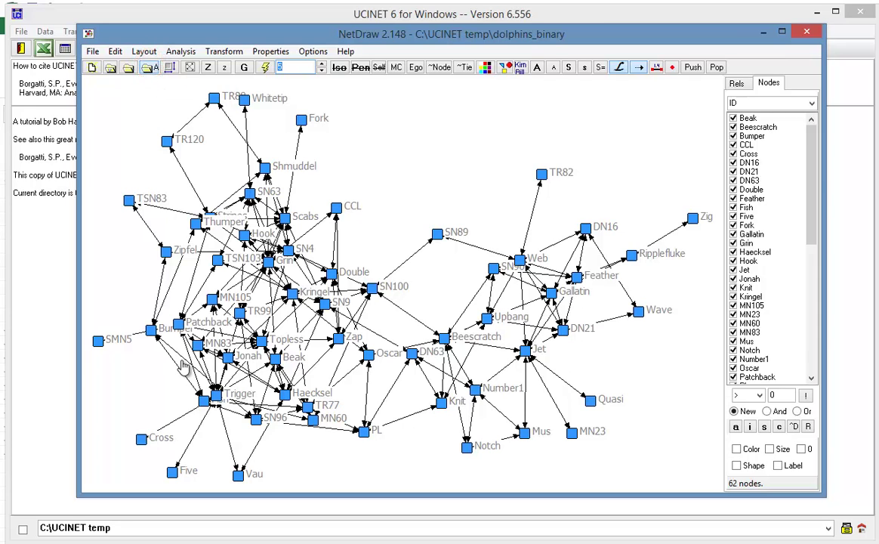
- Switch to NetDraw and load dolphins_binary_coreperiphery.##h as node attributes for the dolphins_binary network
click(147, 66)
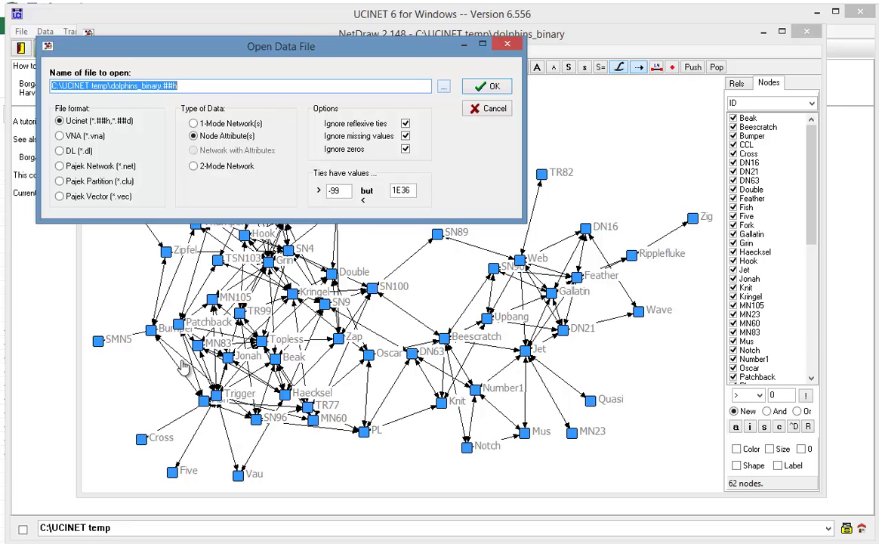
click(443, 86)
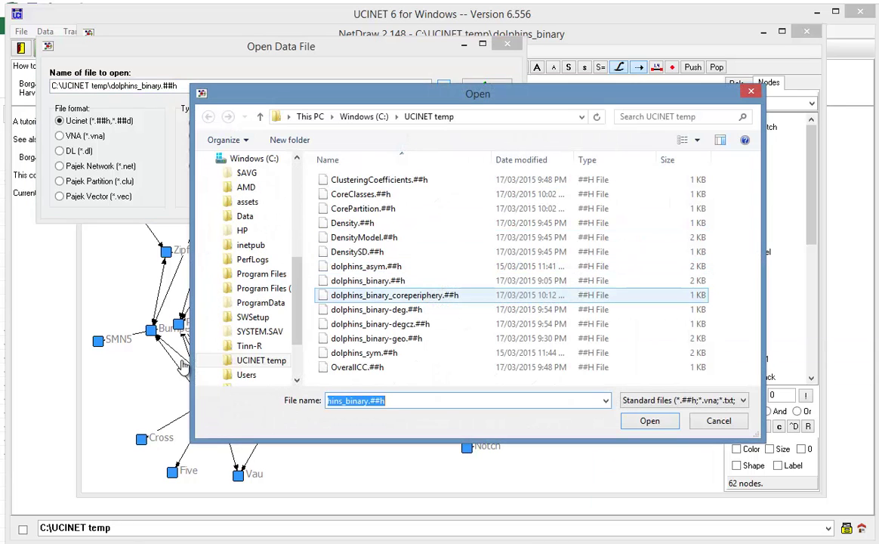
click(394, 295)
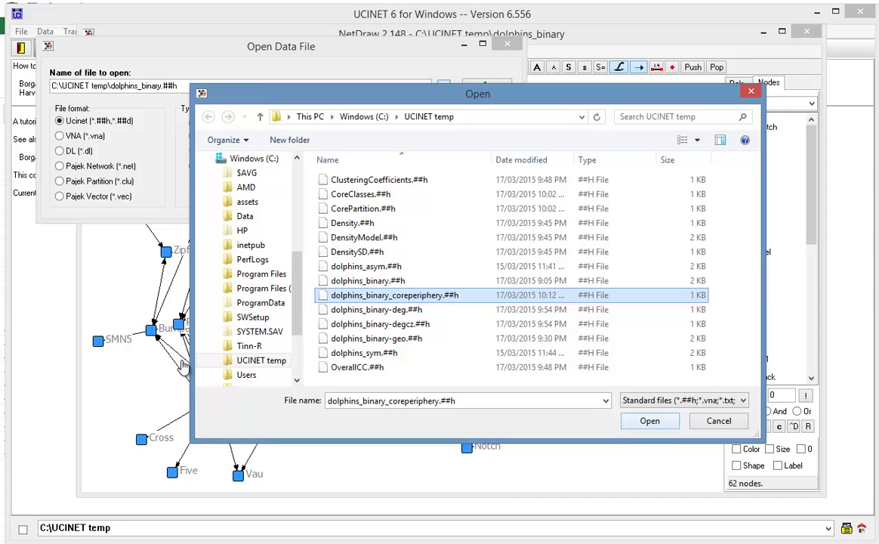
key(Return)
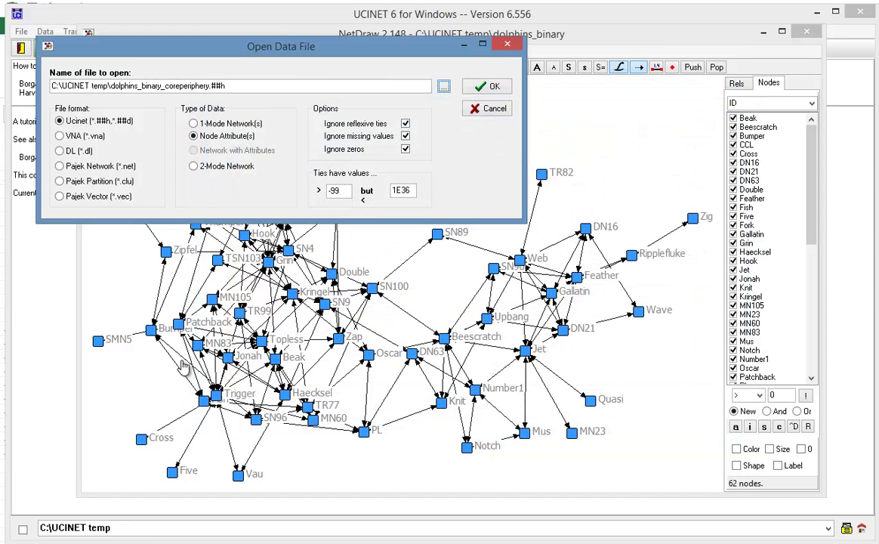
key(Return)
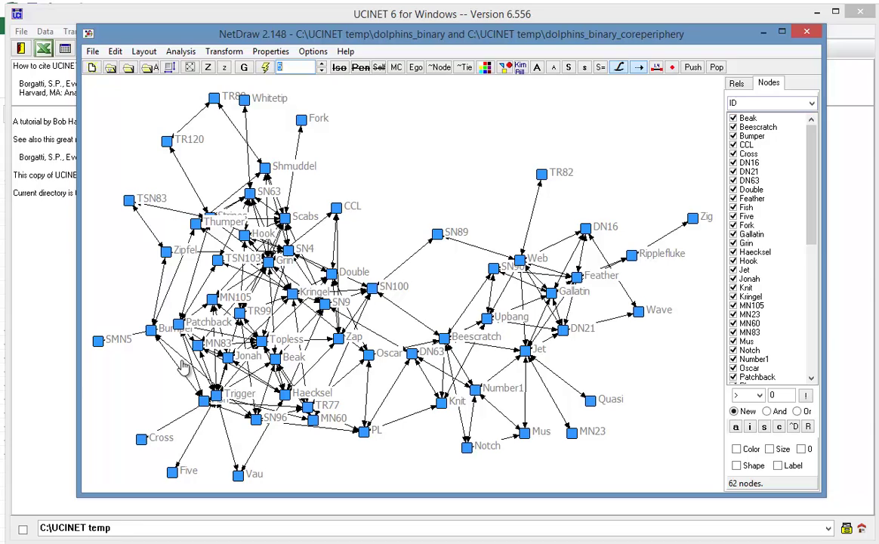
- Check the values of the Core attribute in the node list and return the list to the ID attribute
click(812, 103)
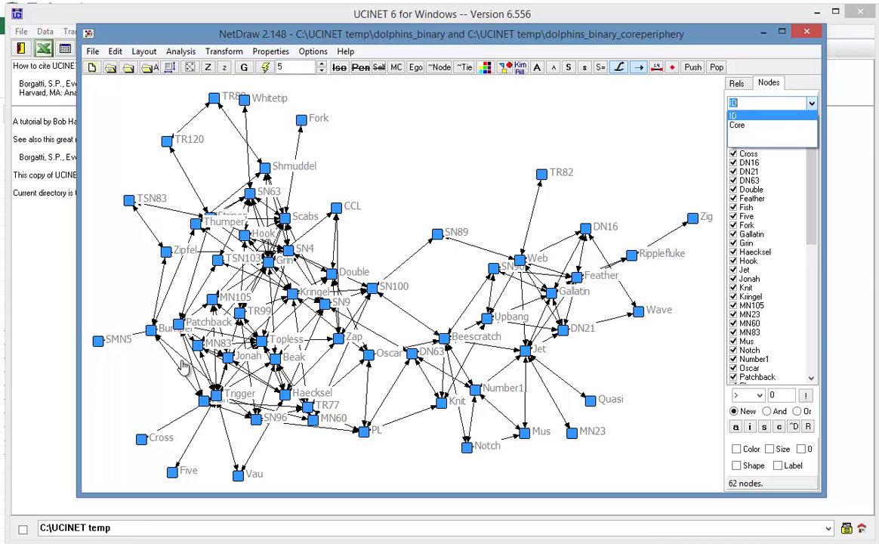
click(763, 123)
key(Down)
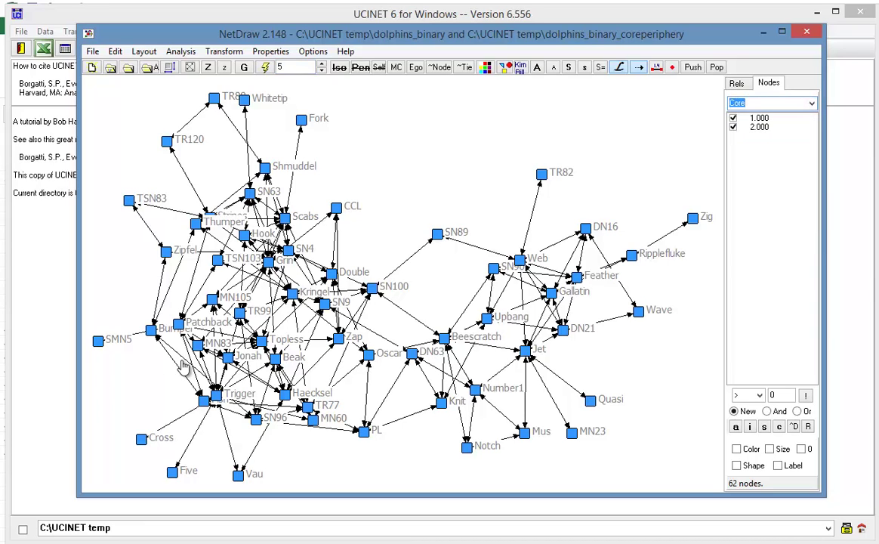
click(811, 104)
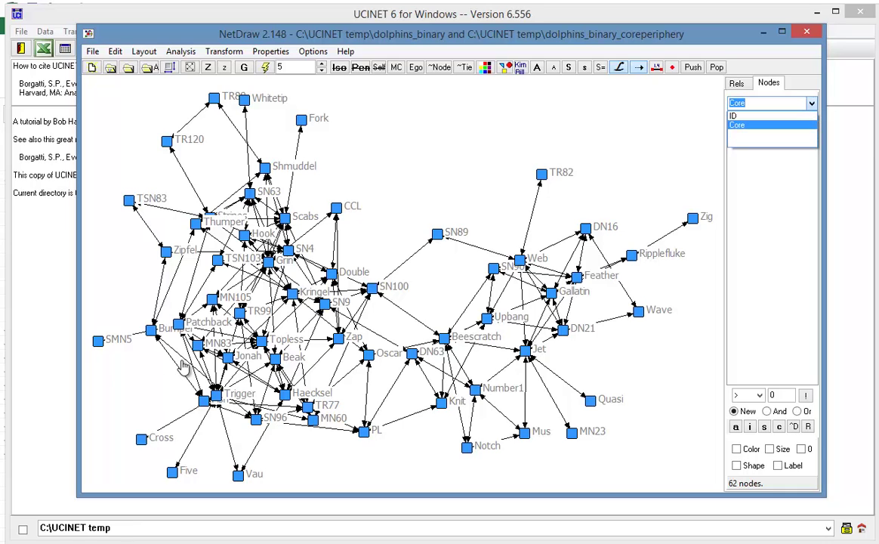
key(Up)
key(Return)
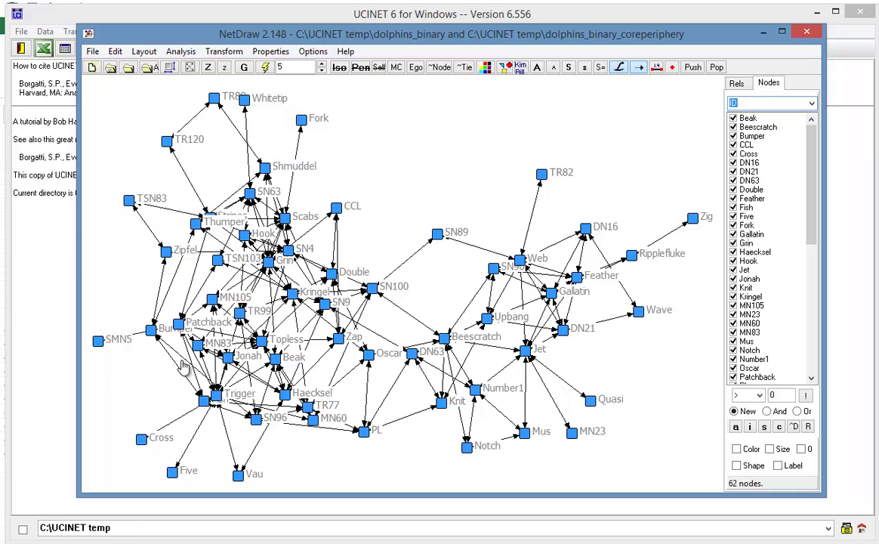
- Start attribute-based coloring of the node symbols and choose Core as the attribute
key(alt+p)
key(Right)
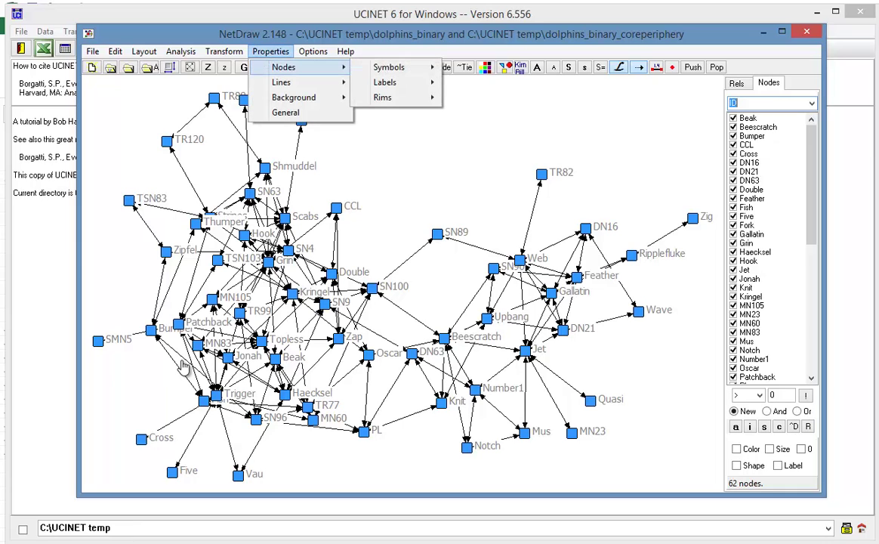
key(Right)
key(Right)
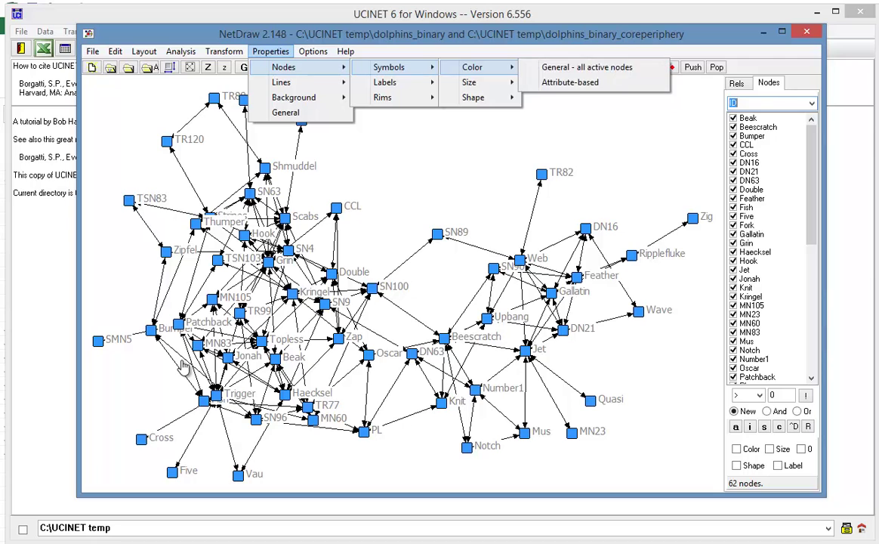
key(Down)
key(Return)
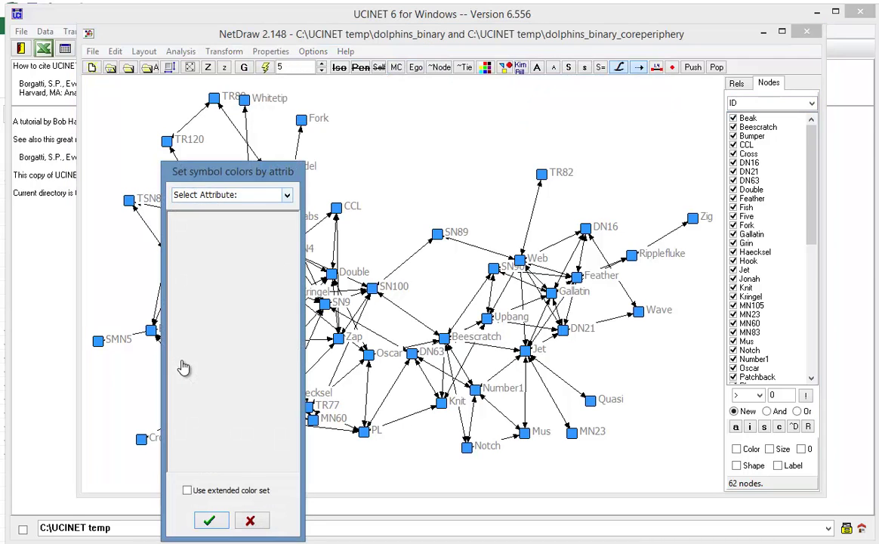
key(alt+Down)
key(Down)
key(Down)
key(Return)
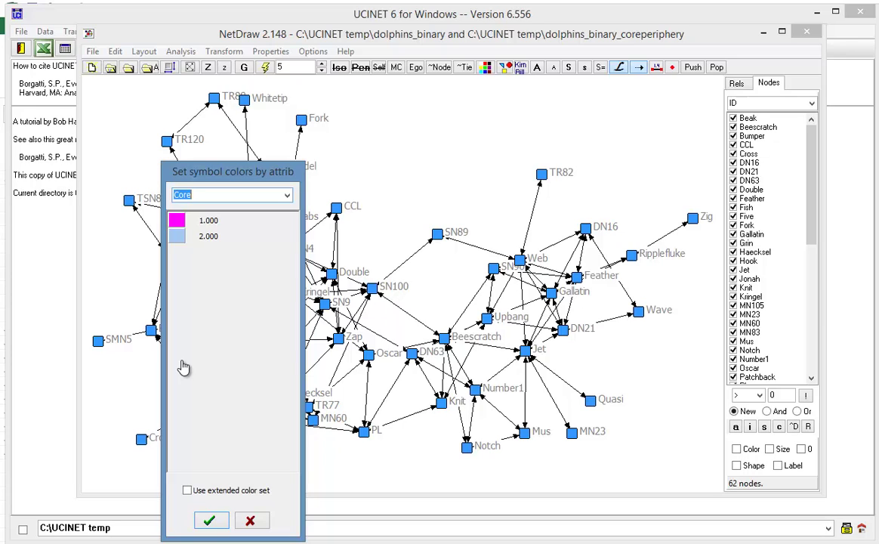
- Set the symbol color for Core value 1.000 to the basic red
click(182, 363)
key(Up)
key(Up)
key(Up)
key(Up)
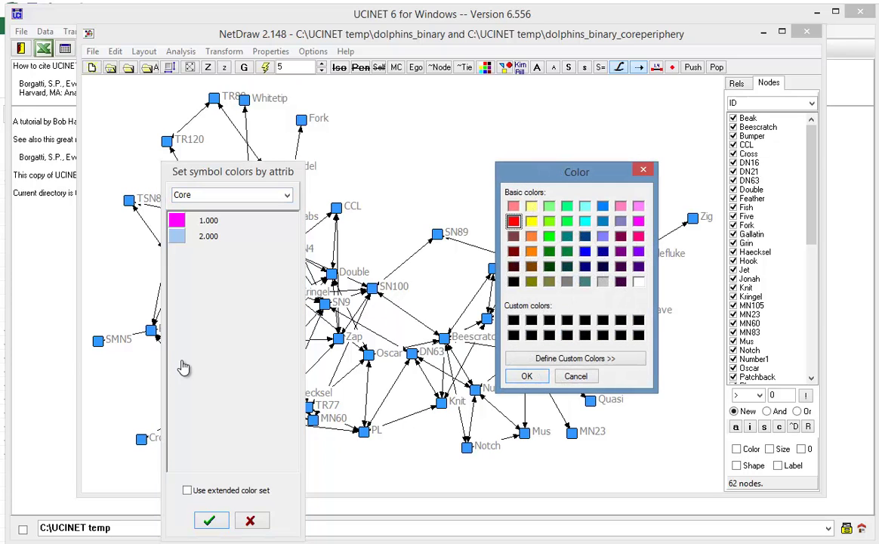
key(Return)
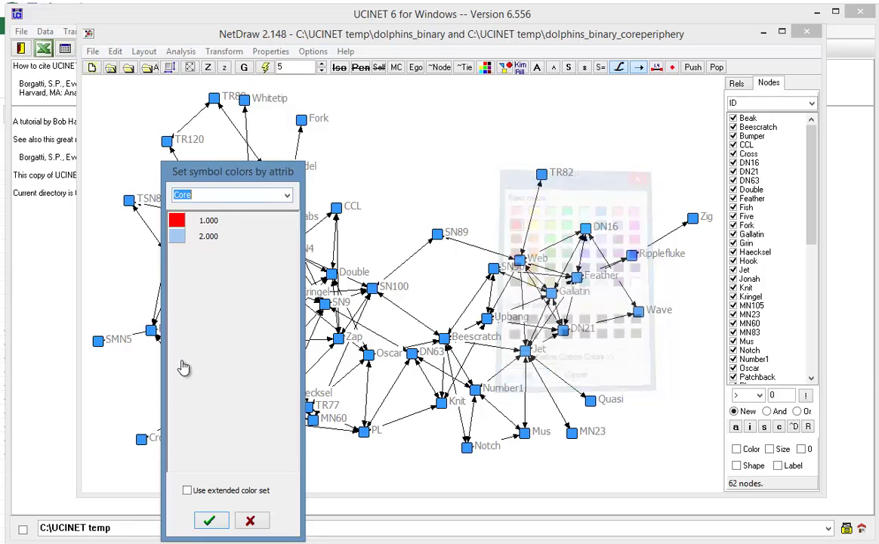
- Set the symbol color for Core value 2.000 to the basic dark blue and apply the coloring to the network
click(182, 367)
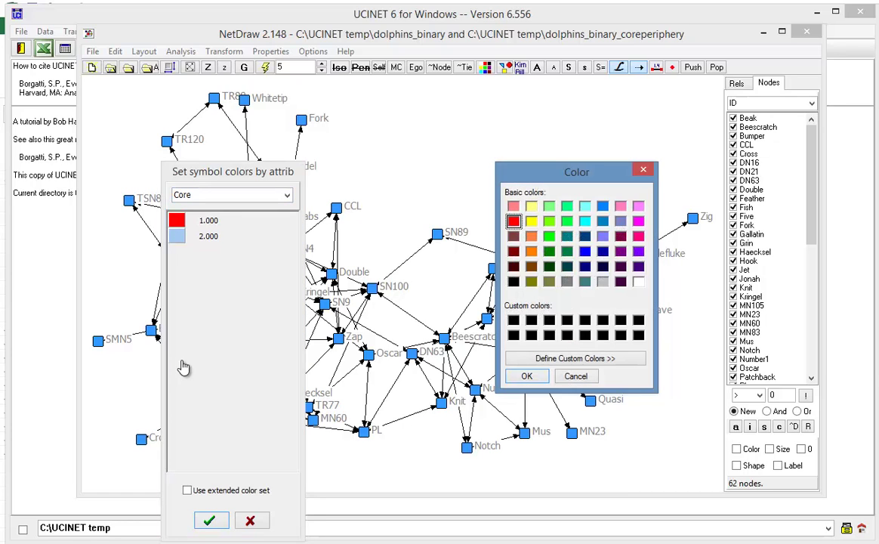
key(Down)
key(Down)
key(Right)
key(Right)
key(Right)
key(Right)
key(Return)
key(Return)
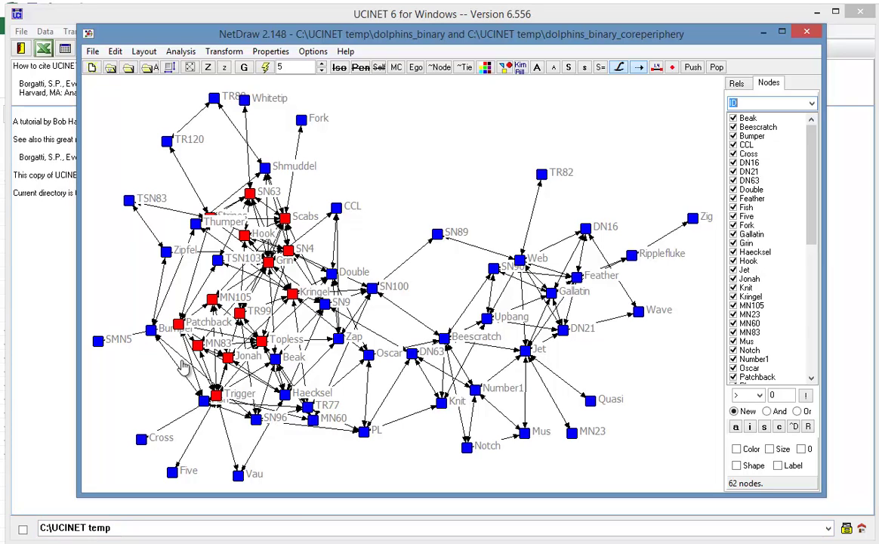